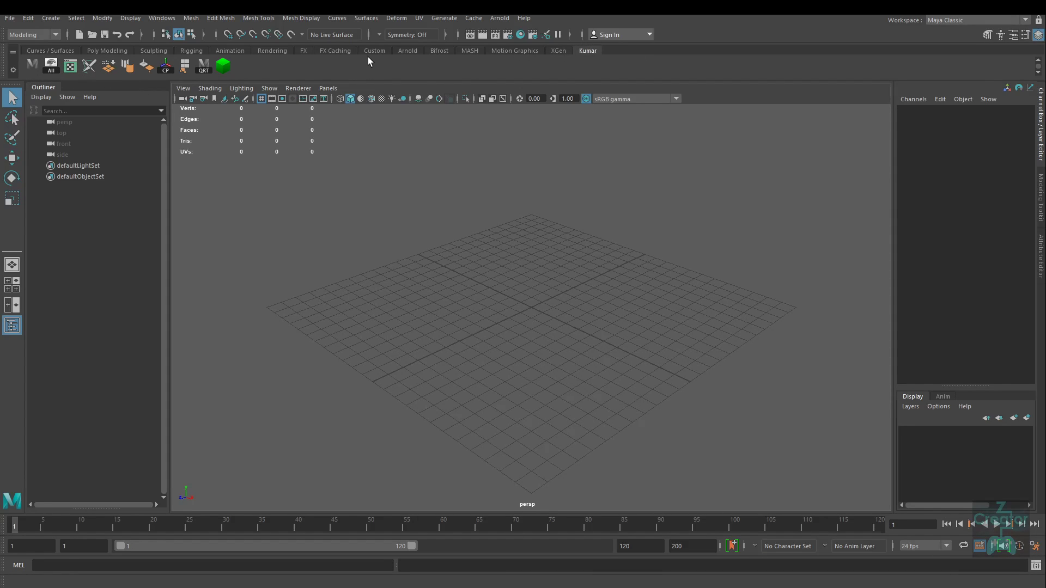
- Open the shelf gear menu at the left of the shelf bar
left_click(14, 71)
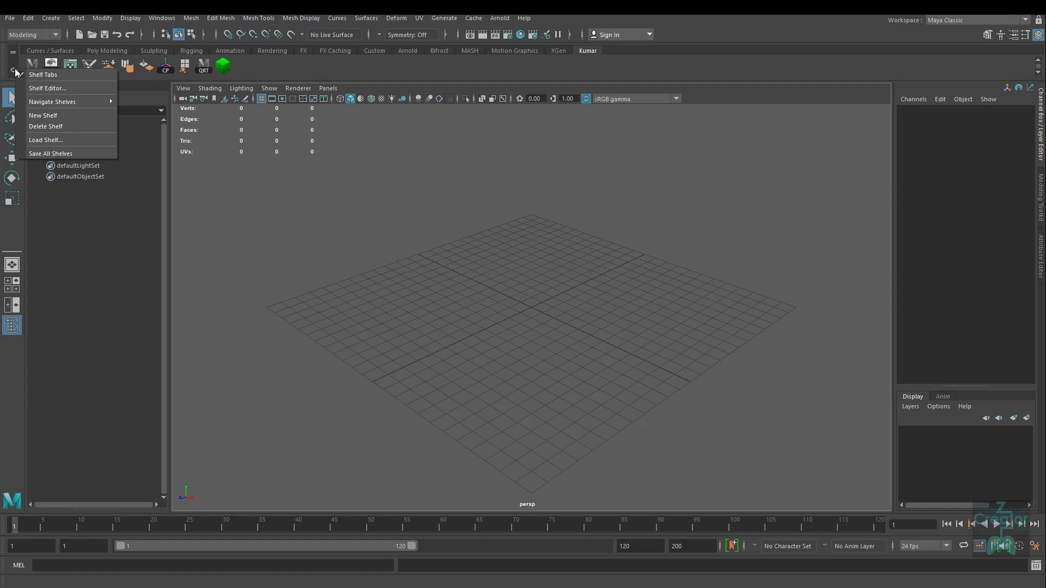
- Create a new empty shelf named Zcreator, then view the Kumar shelf
left_click(42, 116)
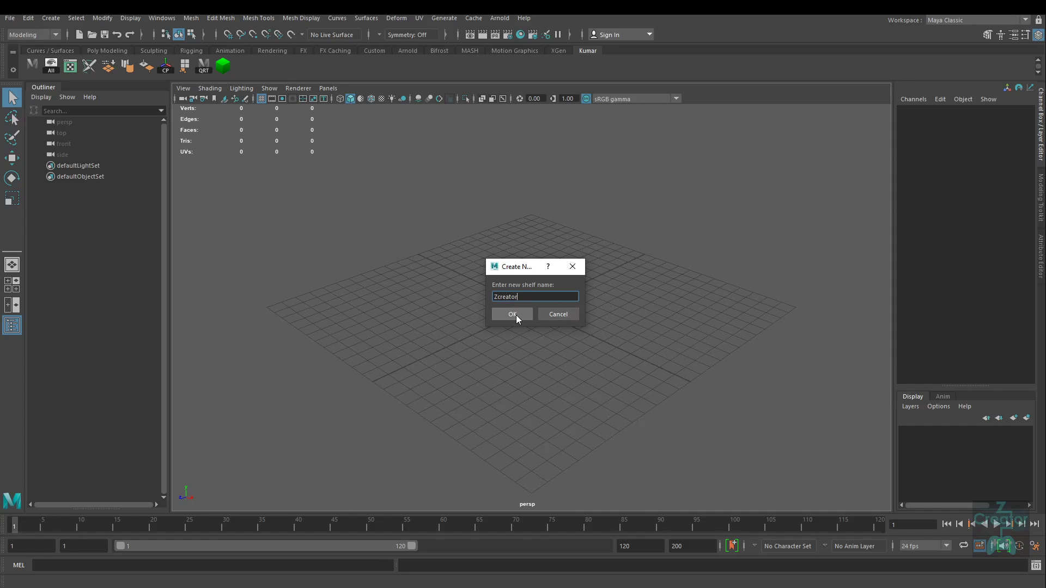
left_click(515, 315)
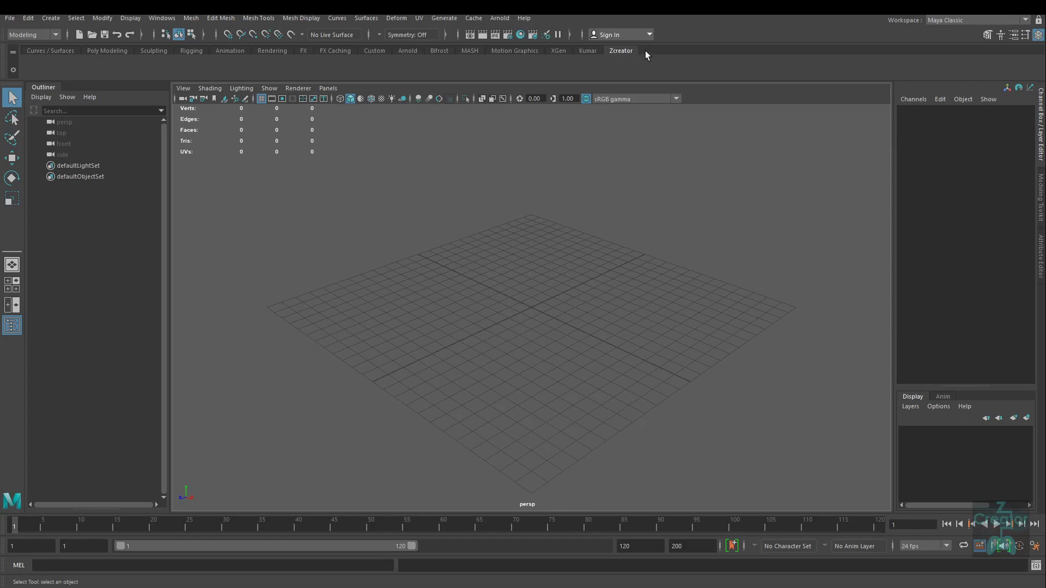
left_click(585, 50)
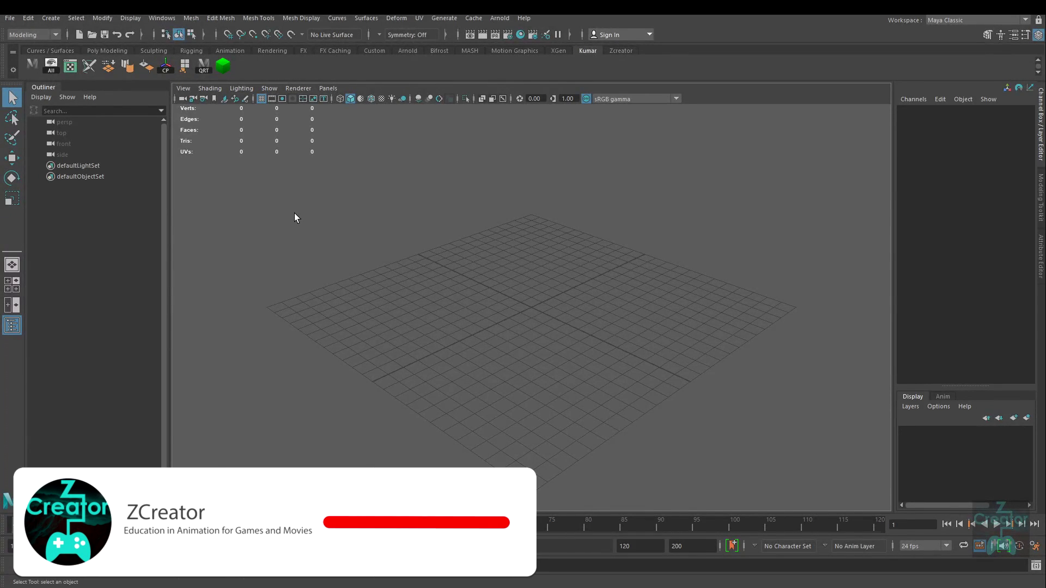
- Compare the Zcreator shelf, browse Edit > Delete by Type, and create a polygon cylinder
left_click(629, 50)
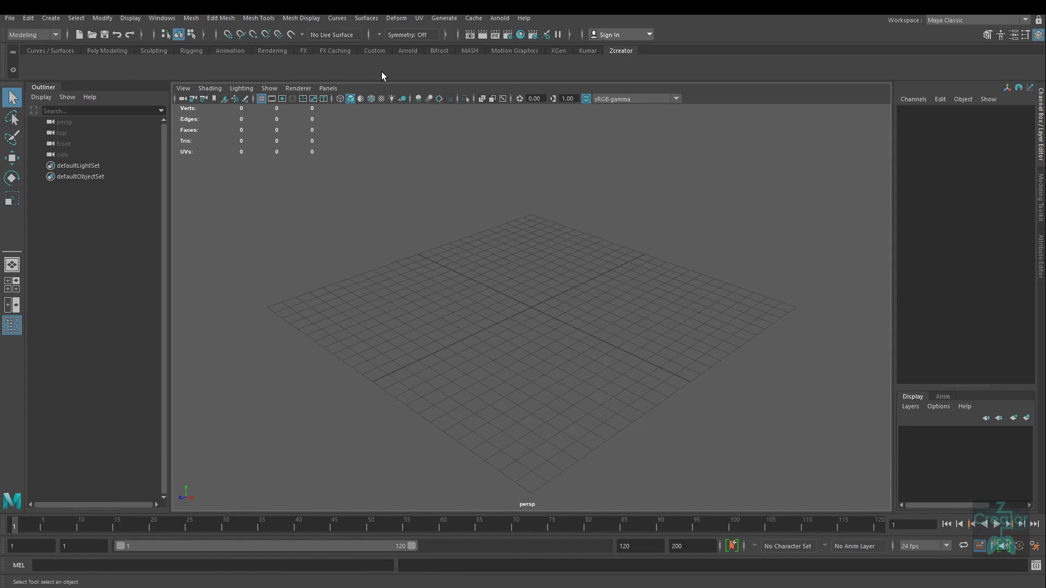
left_click(31, 18)
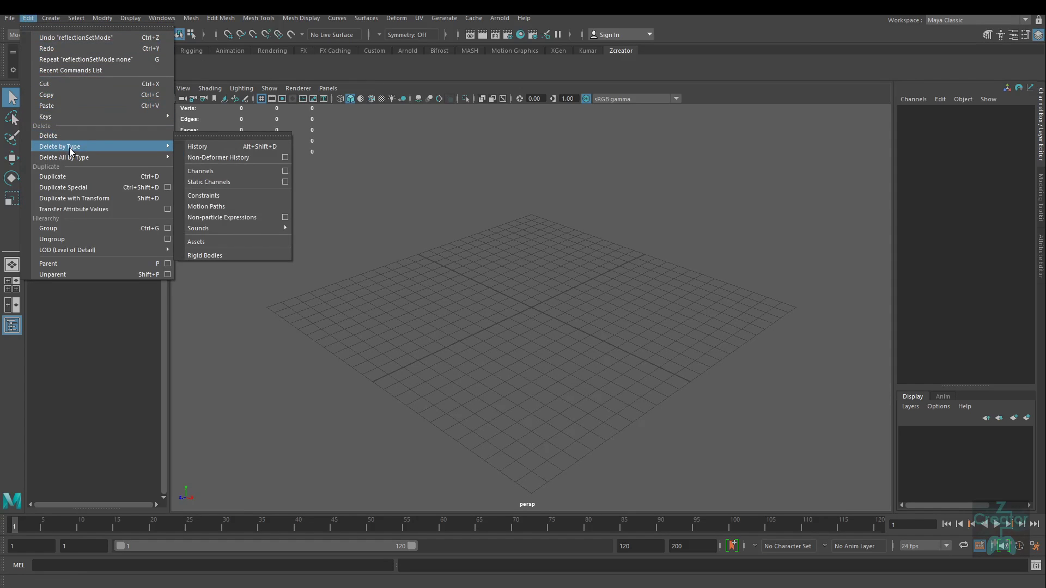
left_click(584, 243)
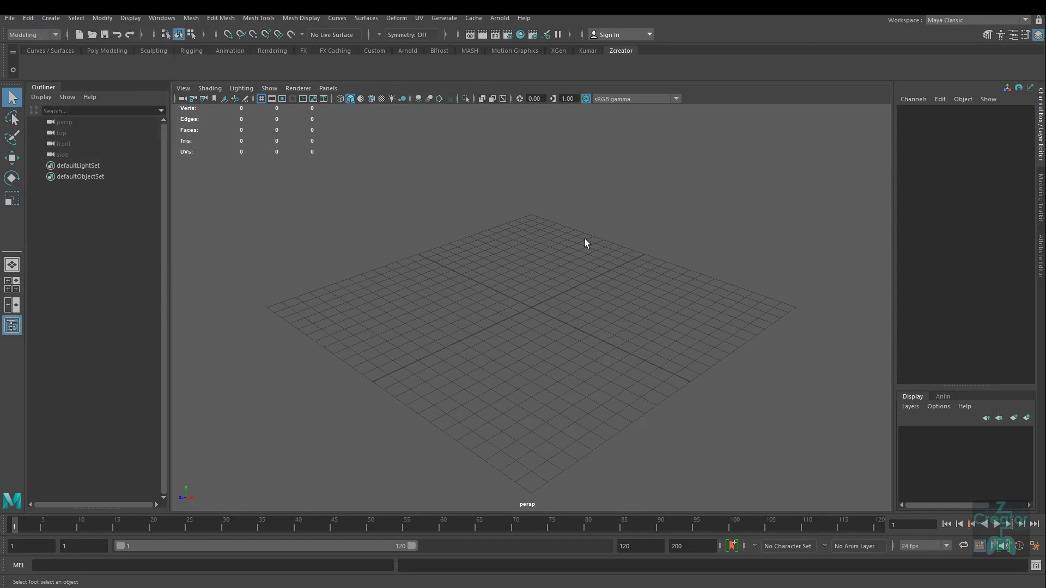
left_click(107, 50)
left_click(70, 66)
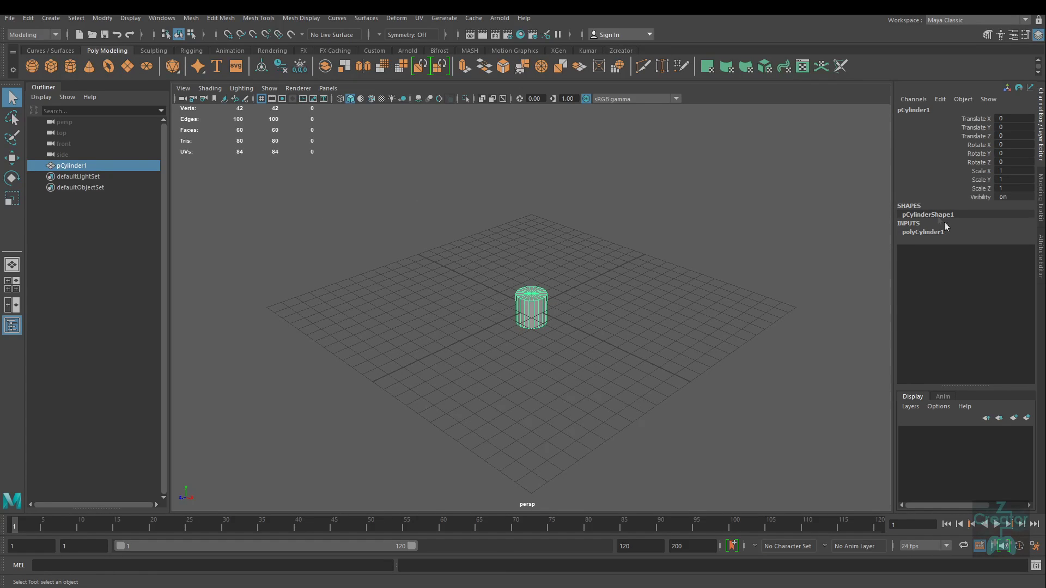
- Select the cylinder and delete its construction history from the Shift+right-click menu
left_click(621, 50)
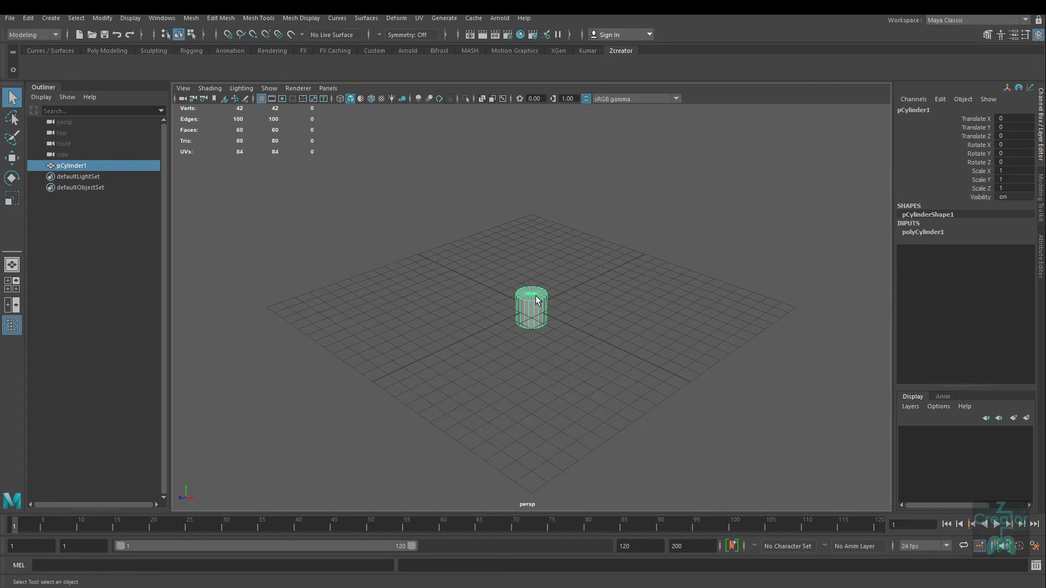
left_click(28, 18)
mouse_move(60, 146)
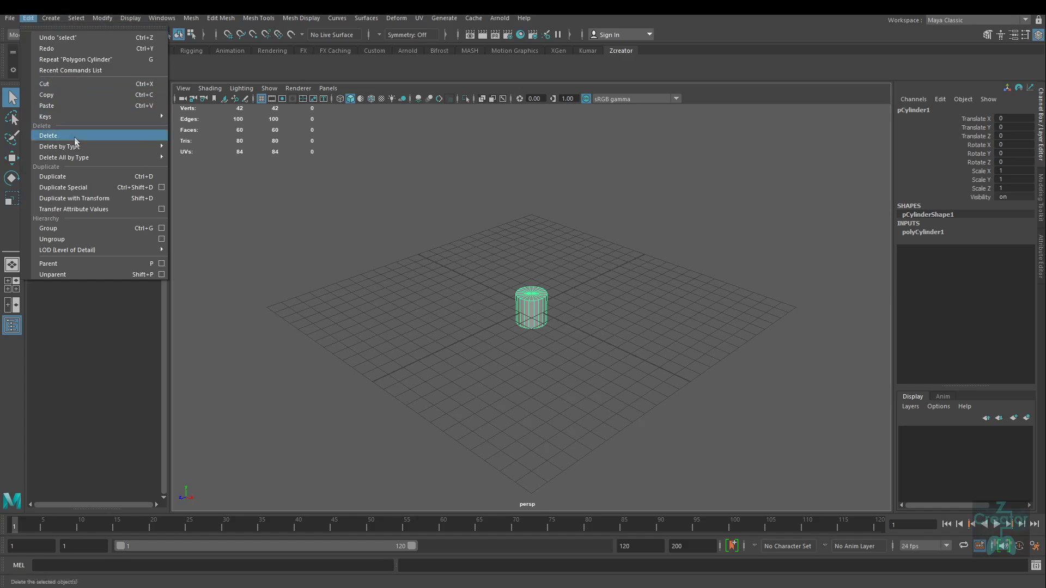
left_click(554, 237)
left_click(539, 296)
right_click_drag(534, 300, 500, 284, "shift")
left_click_drag(630, 252, 499, 332)
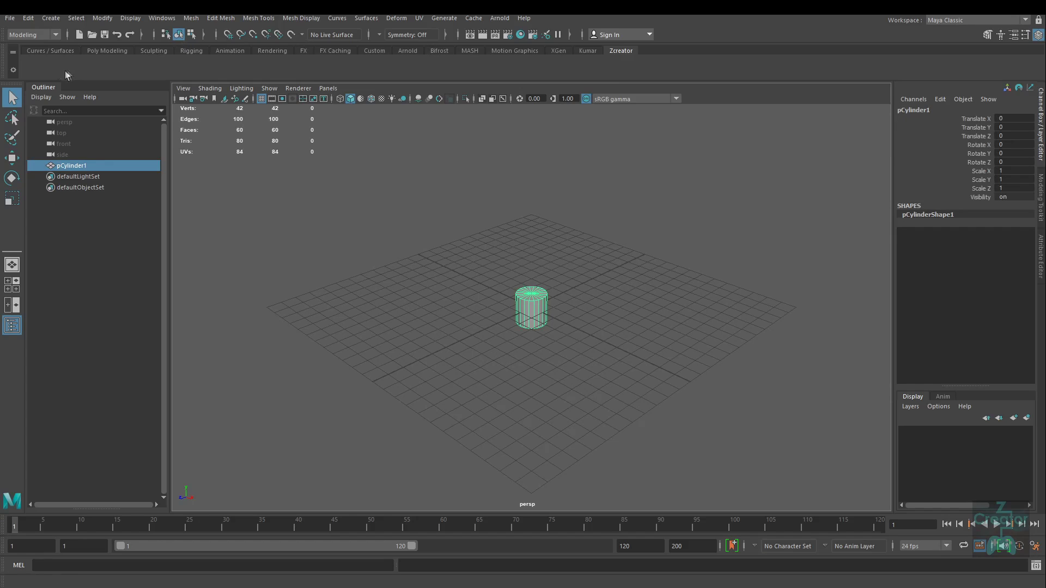
- Add Edit > Delete by Type > History to the Zcreator shelf as a Hist button
left_click(29, 18)
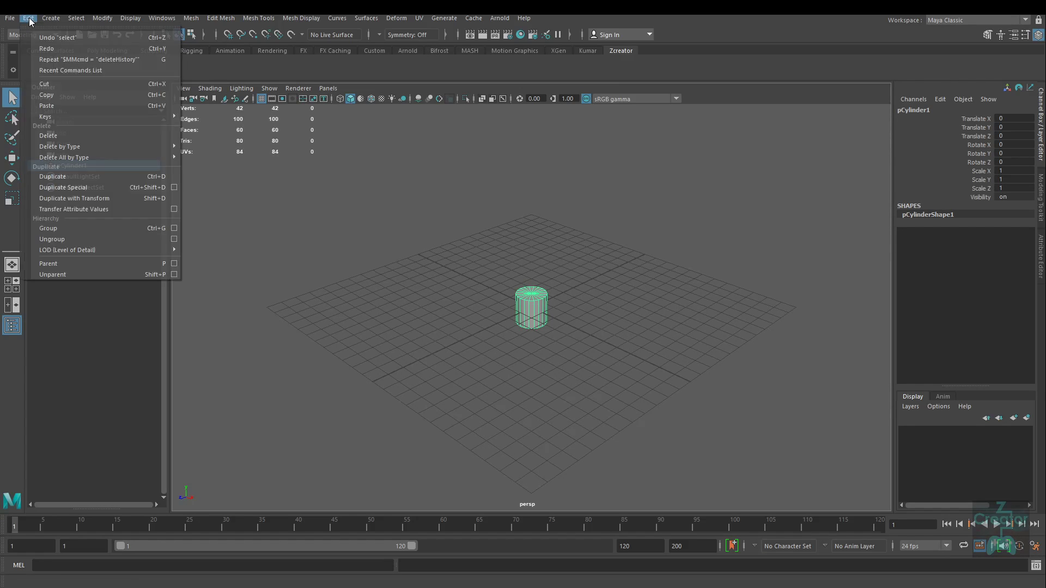
mouse_move(60, 146)
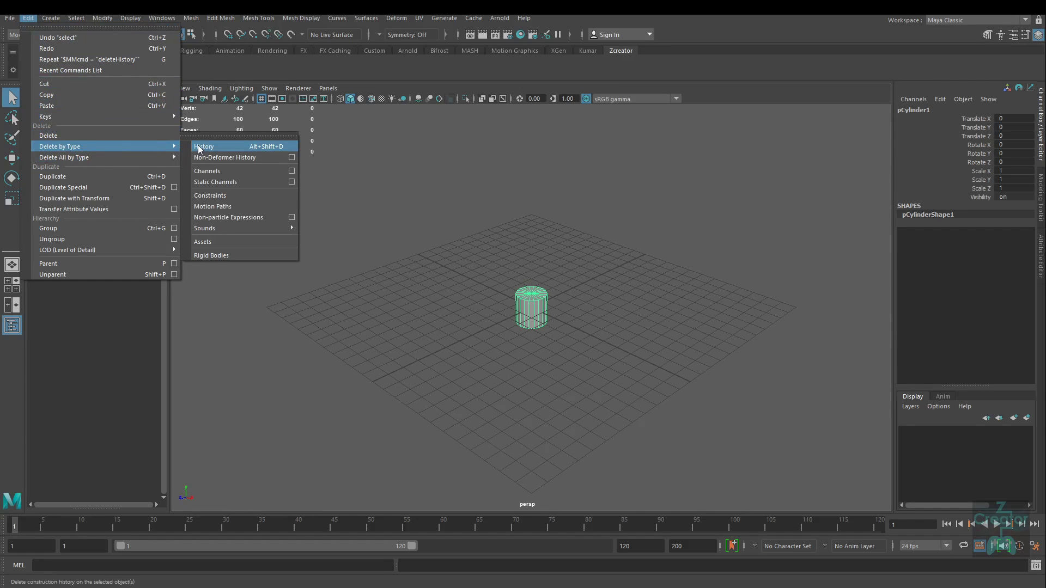
left_click(419, 18)
left_click(28, 18)
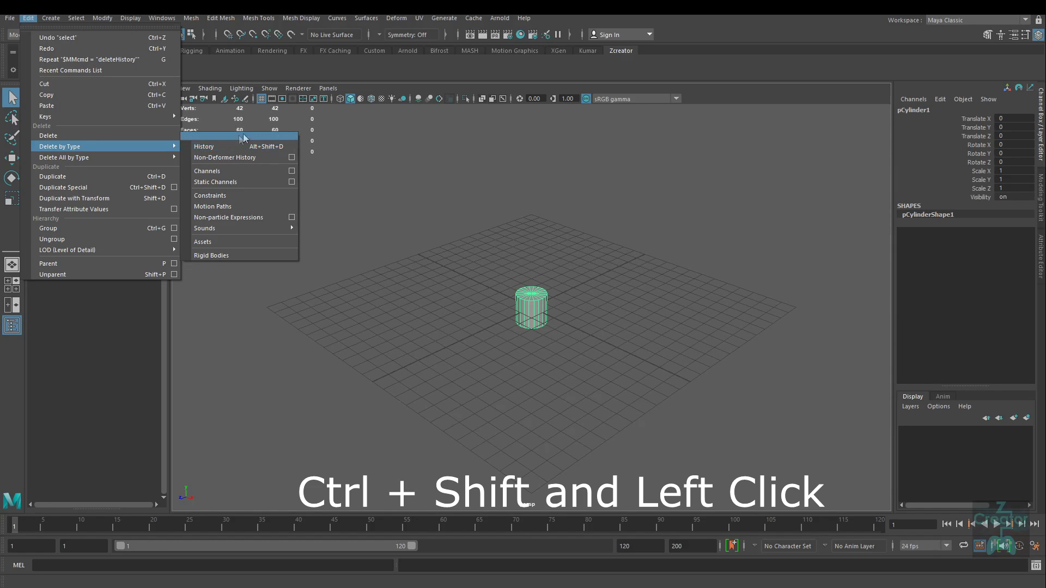
left_click(214, 147, "ctrl+shift")
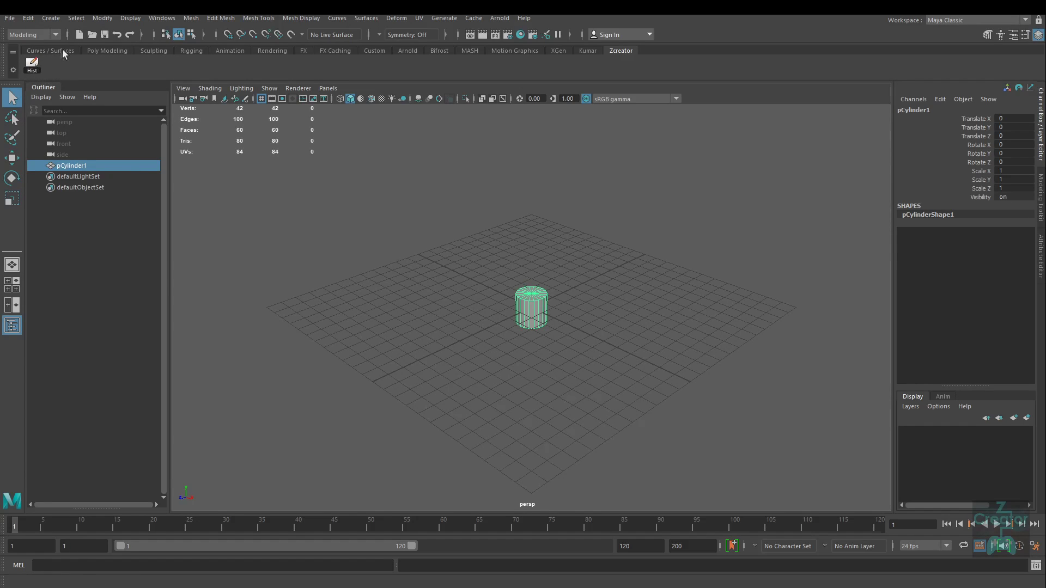
left_click(586, 50)
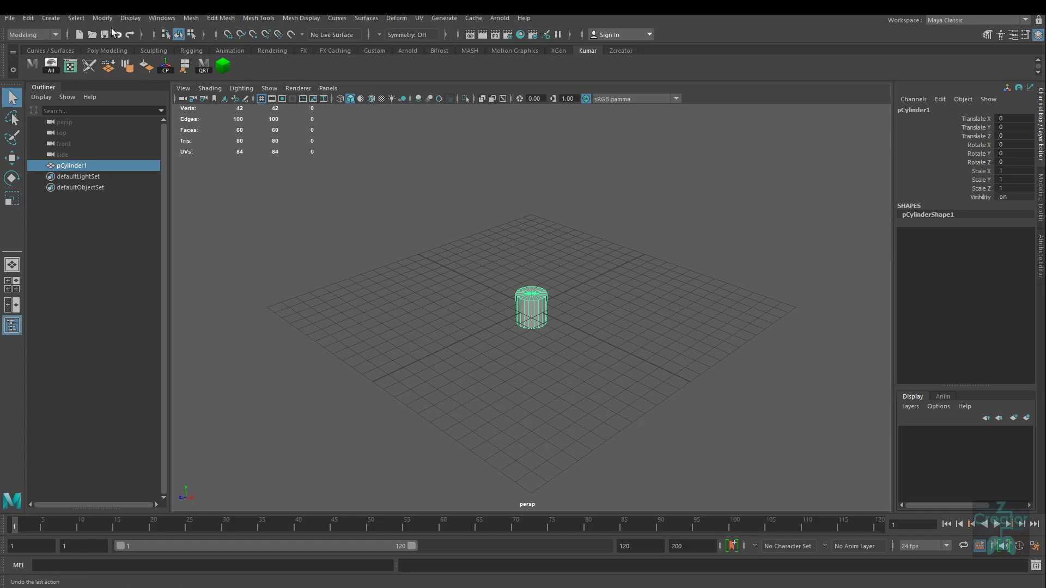
- Hide the cylinder and bring it back through the Display > Show options
left_click(627, 52)
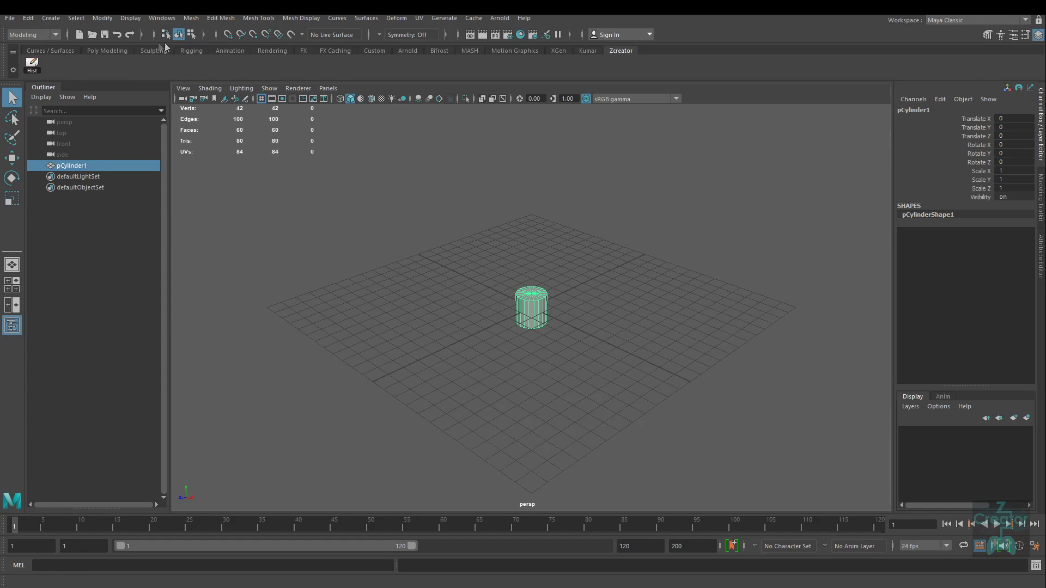
left_click(126, 17)
mouse_move(145, 86)
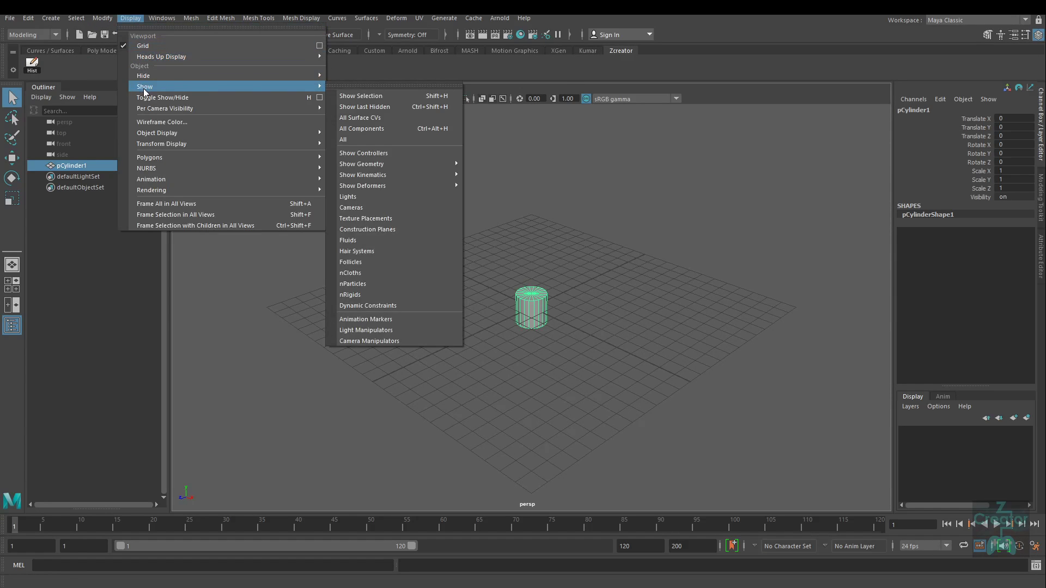
left_click(354, 137)
key("ctrl+h")
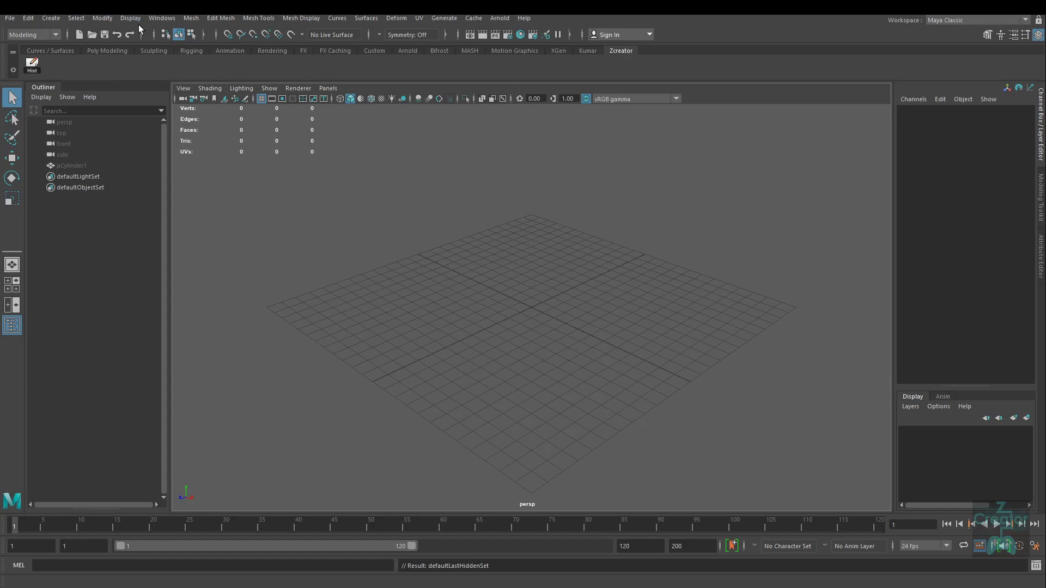
left_click(161, 20)
mouse_move(145, 86)
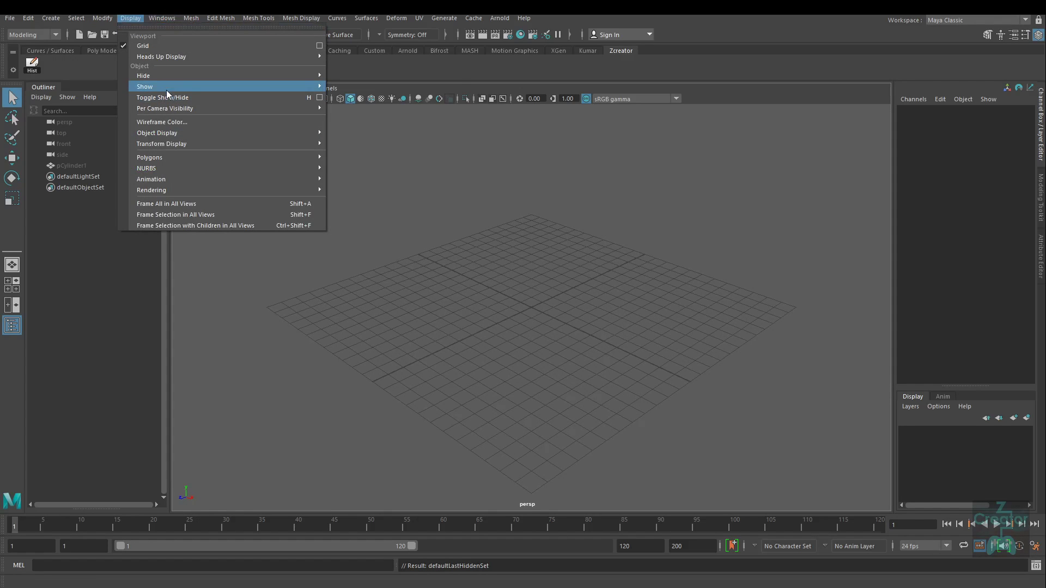
left_click(352, 131)
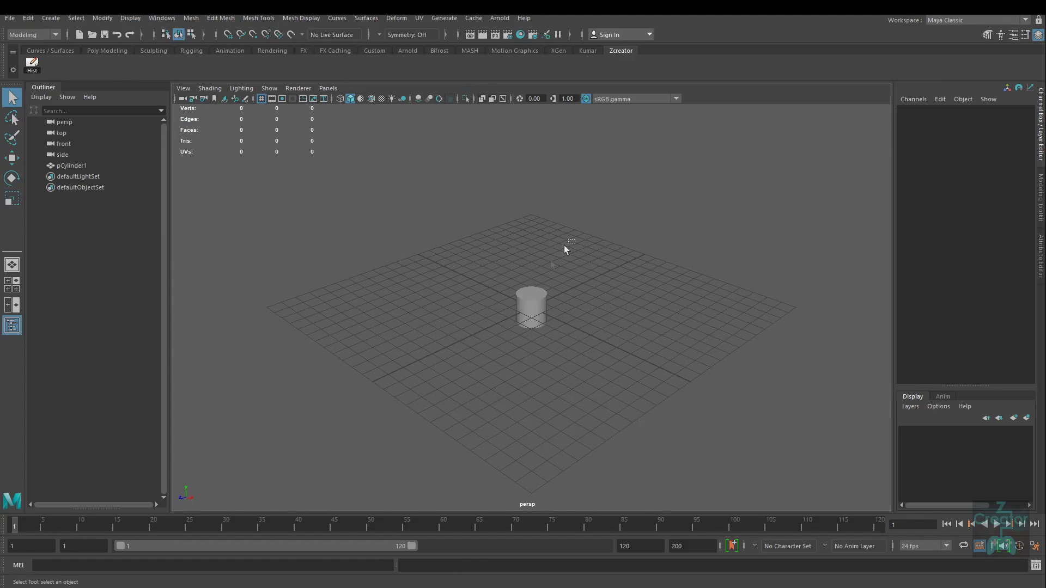
- Reselect the cylinder and add Display > Show > All to Zcreator as an All button
left_click(71, 165)
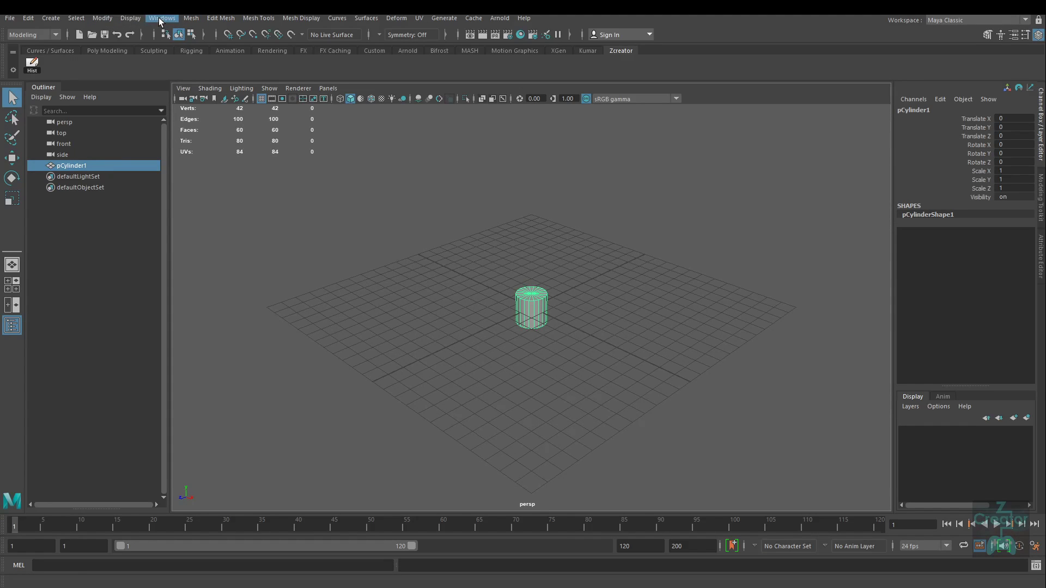
left_click(130, 18)
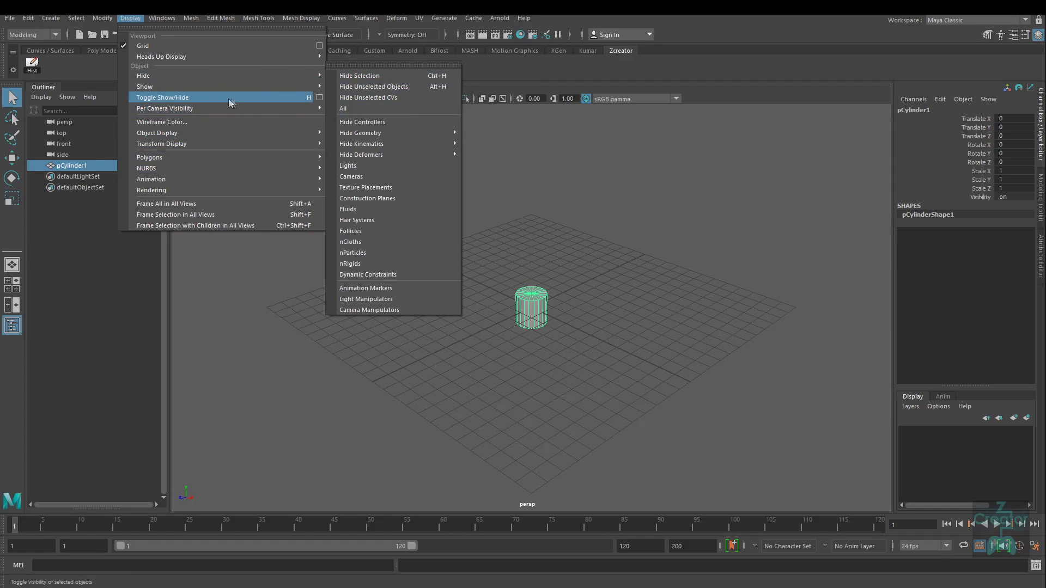
mouse_move(145, 87)
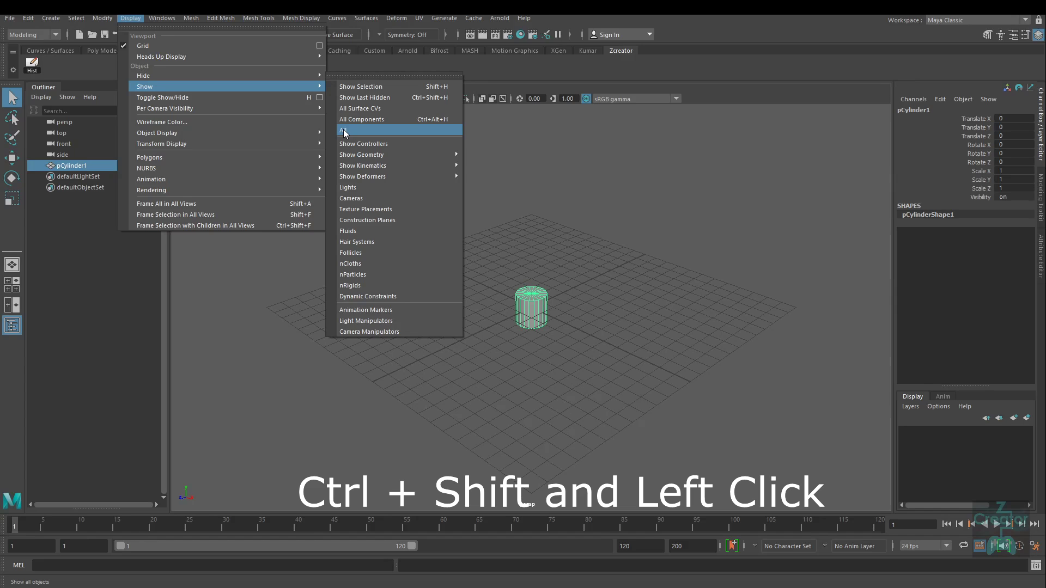
left_click(344, 133, "ctrl+shift")
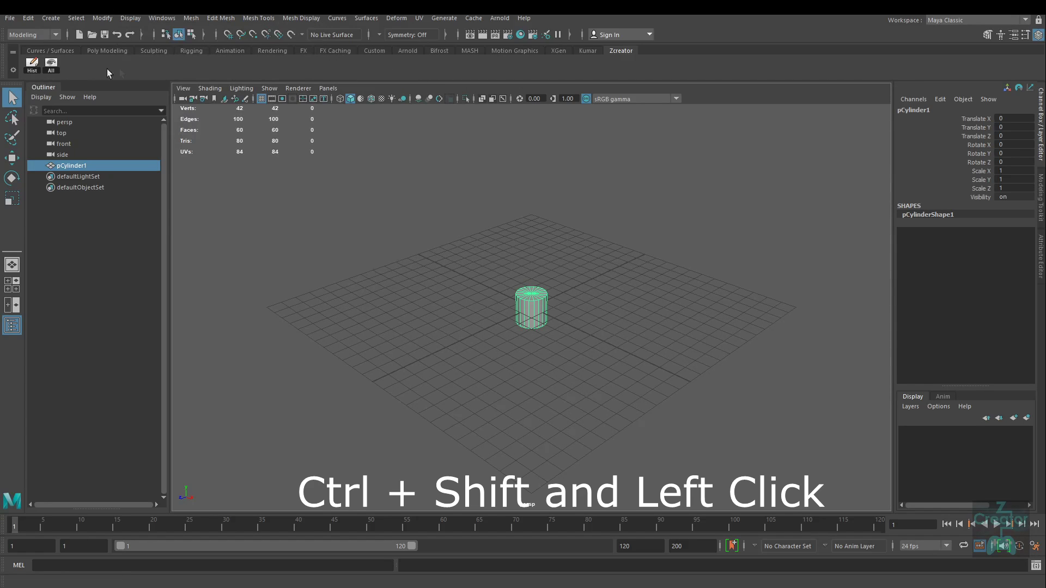
- Add Edit Mesh commands Connect, Extrude, Merge, Merge to Center, Reorder Vertices and Spin Edge Forward to Zcreator
left_click(268, 20)
mouse_move(220, 18)
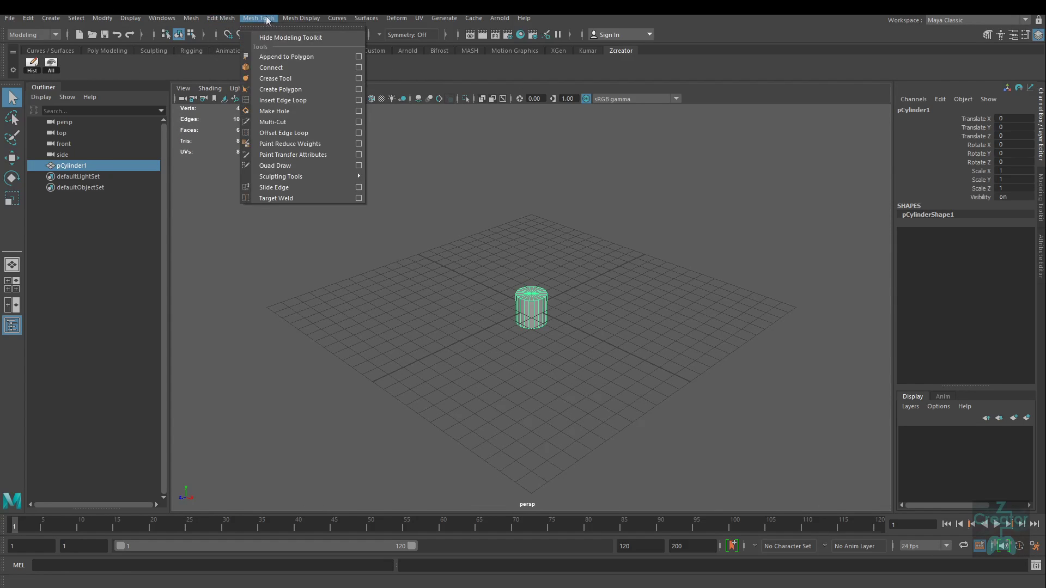
left_click(243, 102, "ctrl+shift")
left_click(238, 125, "ctrl+shift")
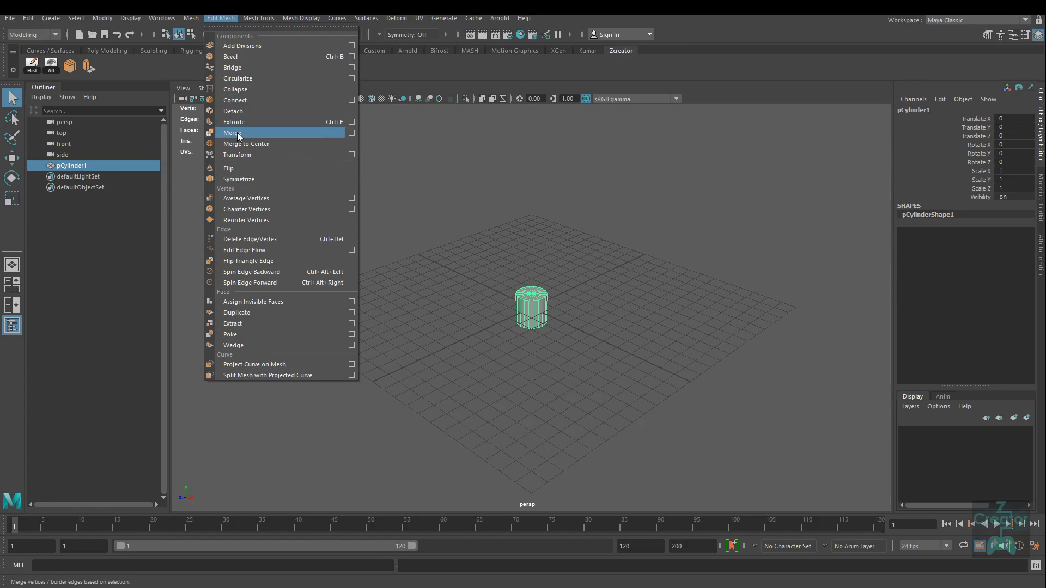
left_click(237, 136, "ctrl+shift")
left_click(238, 179, "ctrl+shift")
left_click(245, 220, "ctrl+shift")
left_click(247, 283, "ctrl+shift")
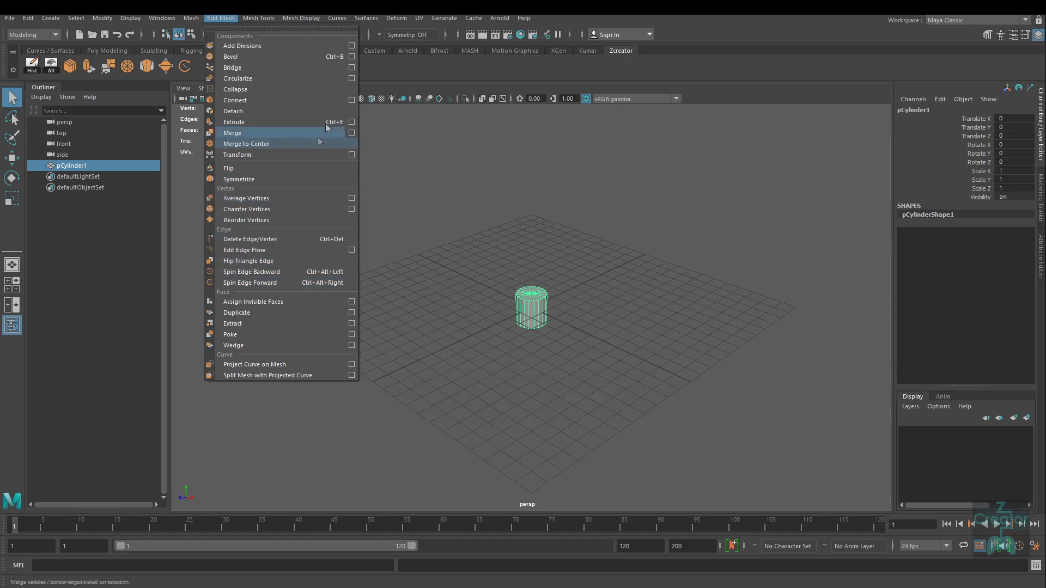
left_click(372, 23)
- Add Surfaces commands Attach Without Moving, Open/Close and Untrim to the Zcreator shelf
left_click(365, 18)
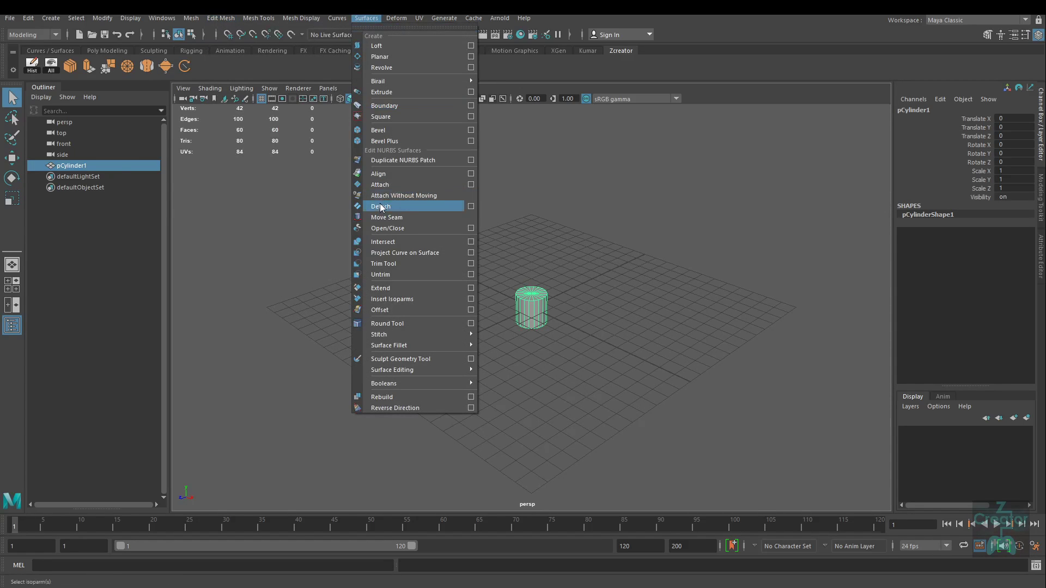
left_click(381, 196, "ctrl+shift")
left_click(384, 227, "ctrl+shift")
left_click(385, 275, "ctrl+shift")
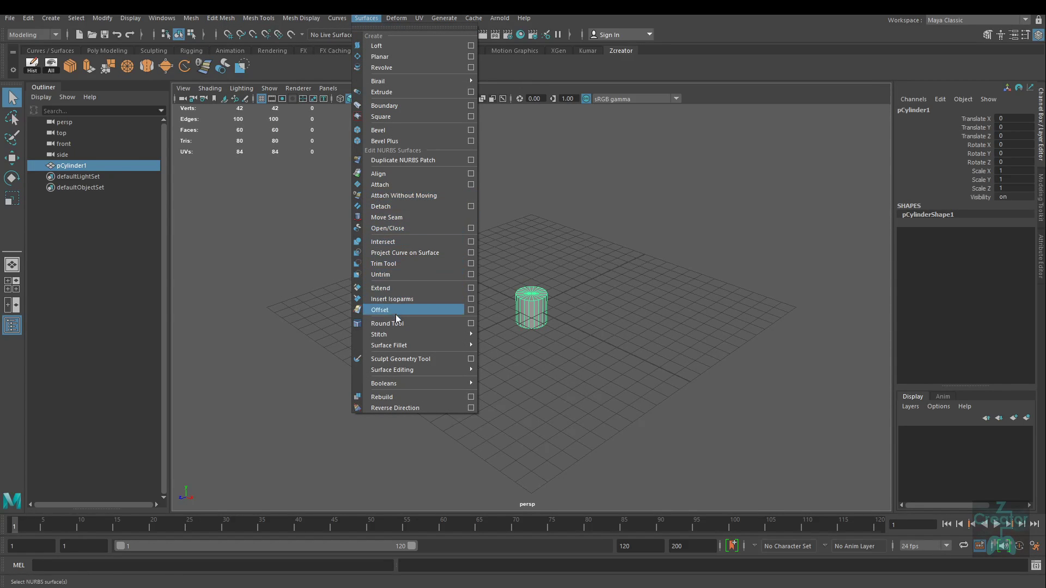
key("Escape")
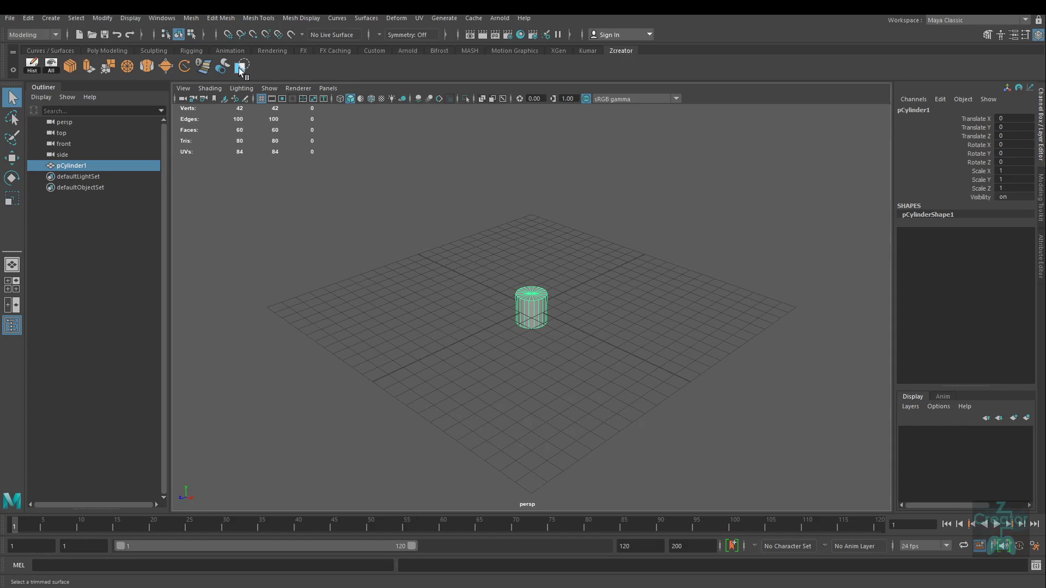
right_click(240, 69)
- Delete Untrim and the next several added modeling buttons from the Zcreator shelf
left_click(262, 106)
right_click(219, 69)
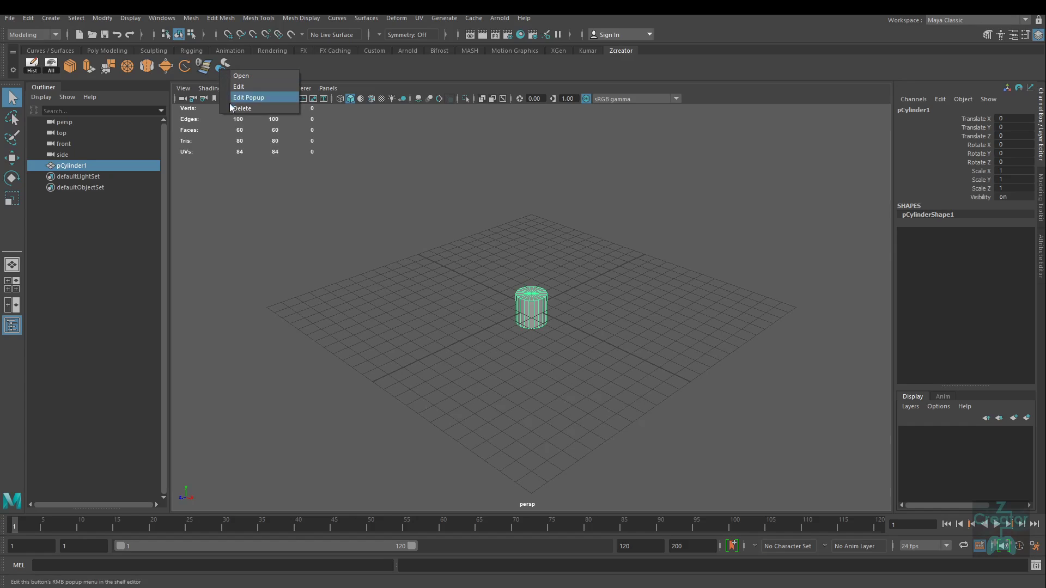
left_click(234, 107)
left_click(202, 64)
right_click(203, 64)
left_click(227, 103)
right_click(185, 65)
left_click(207, 101)
right_click(169, 65)
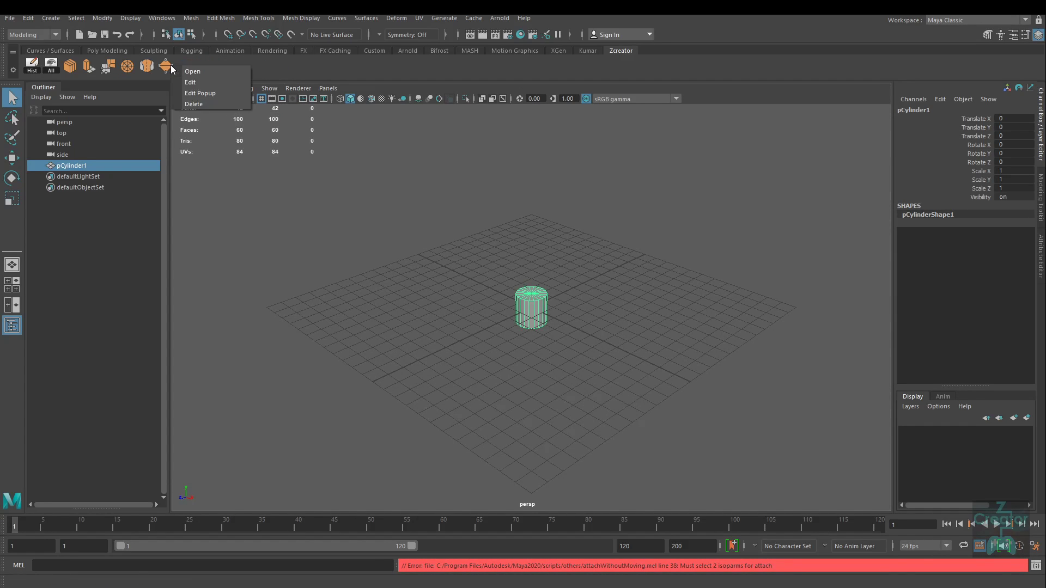
left_click(194, 102)
- Delete the remaining extra shelf buttons so only Hist and All remain
right_click(148, 70)
left_click(165, 109)
right_click(125, 70)
left_click(143, 110)
right_click(109, 68)
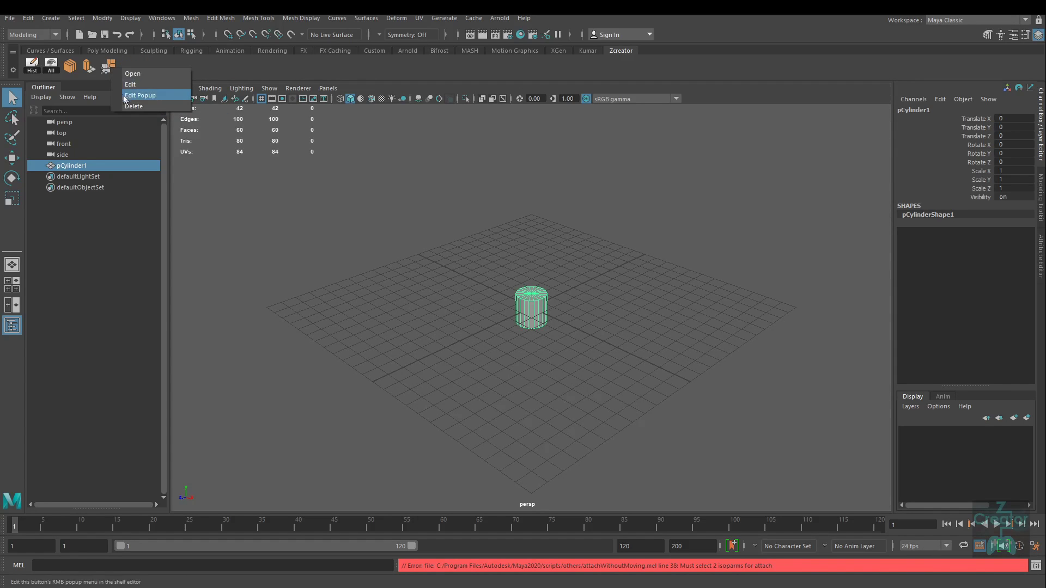
left_click(131, 107)
right_click(85, 66)
left_click(108, 105)
right_click(71, 65)
left_click(93, 105)
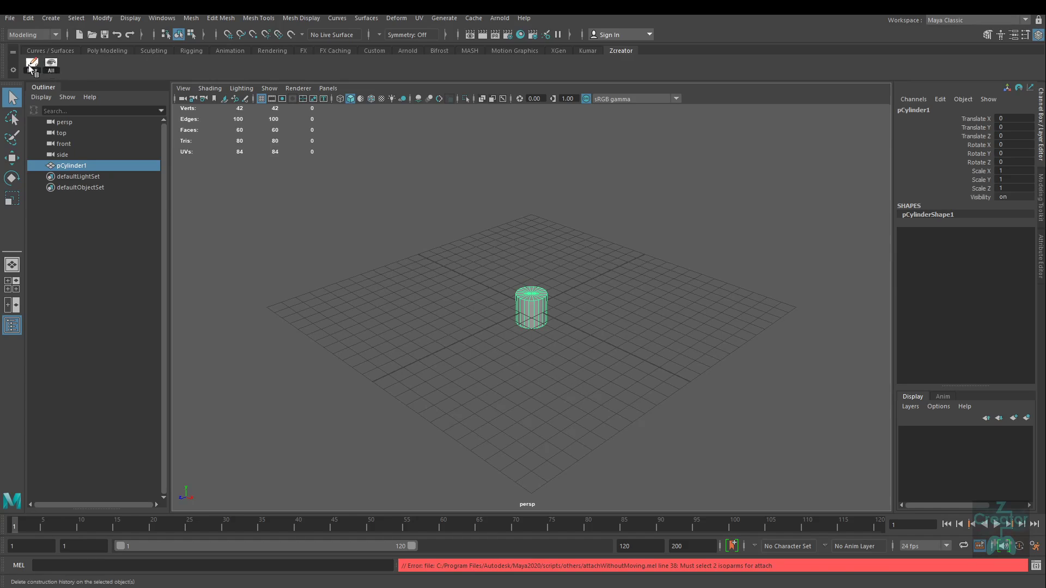
- Add Mesh > Combine as a third shortcut button on the Zcreator shelf
left_click(191, 18)
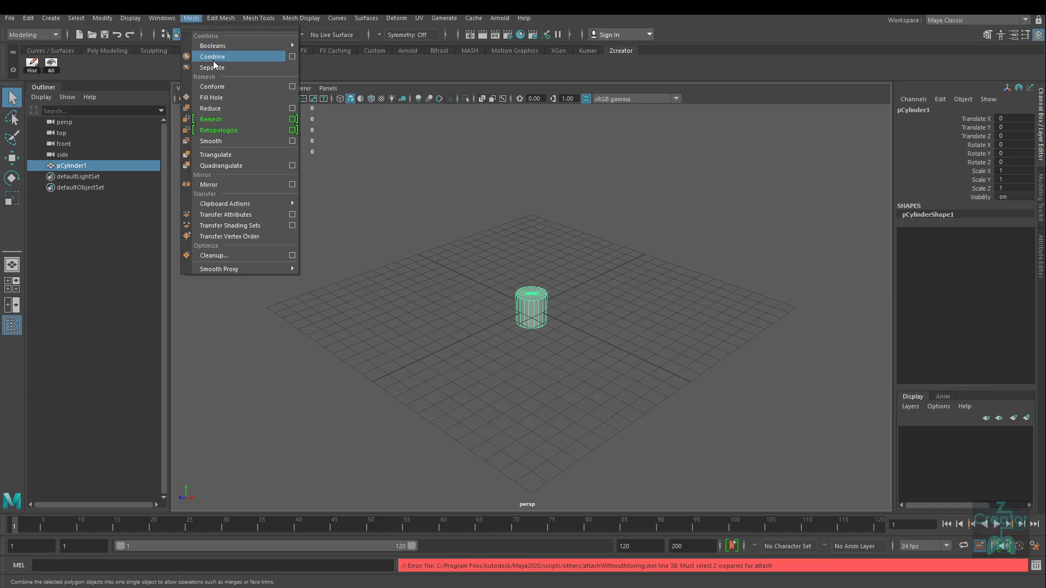
left_click(214, 58, "ctrl+shift")
left_click(93, 67)
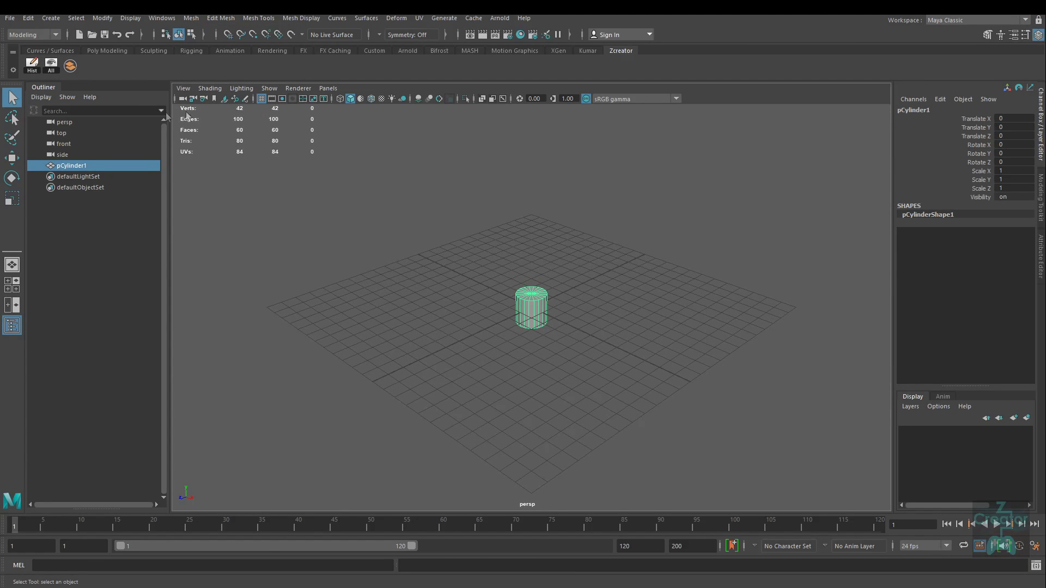
- Create a polygon sphere, move it right of the cylinder, and select both
left_click(163, 51)
left_click(109, 50)
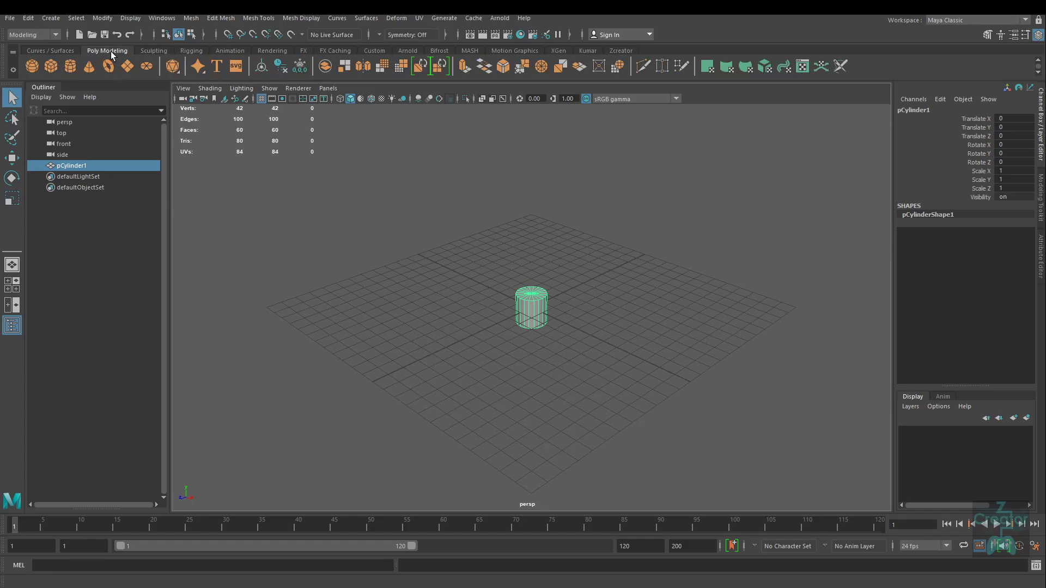
left_click(32, 66)
key("w")
left_click_drag(580, 326, 634, 349)
left_click(531, 307, "shift")
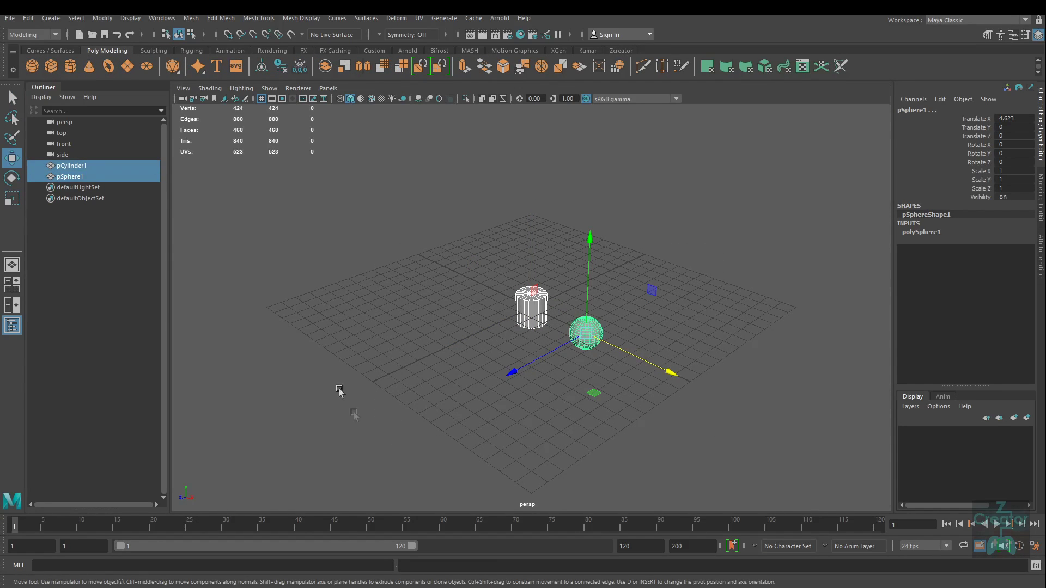
- Combine the sphere and cylinder with the Zcreator Combine button into pCylinder2, shifted slightly left
left_click(621, 51)
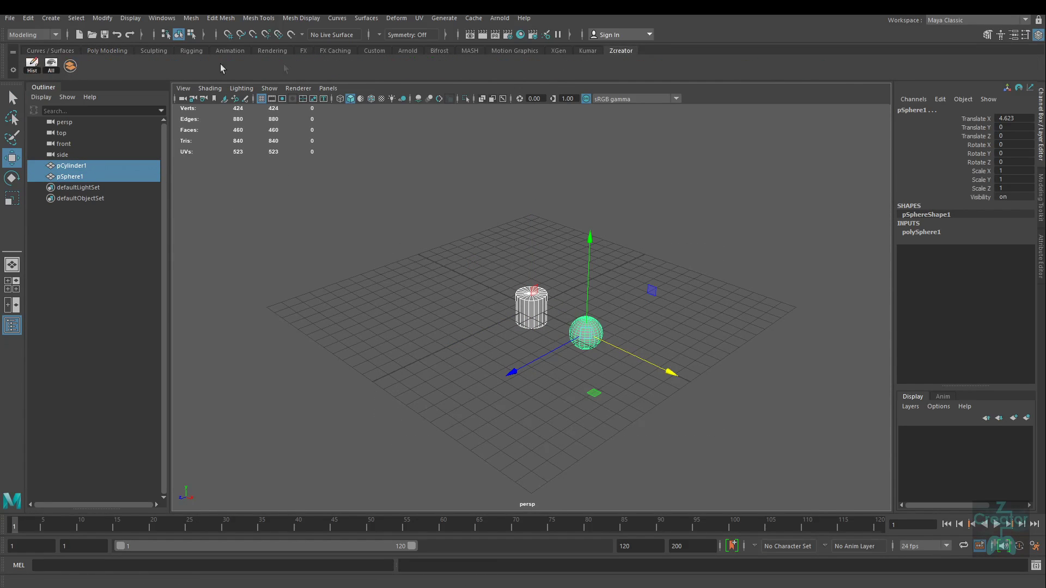
left_click(71, 66)
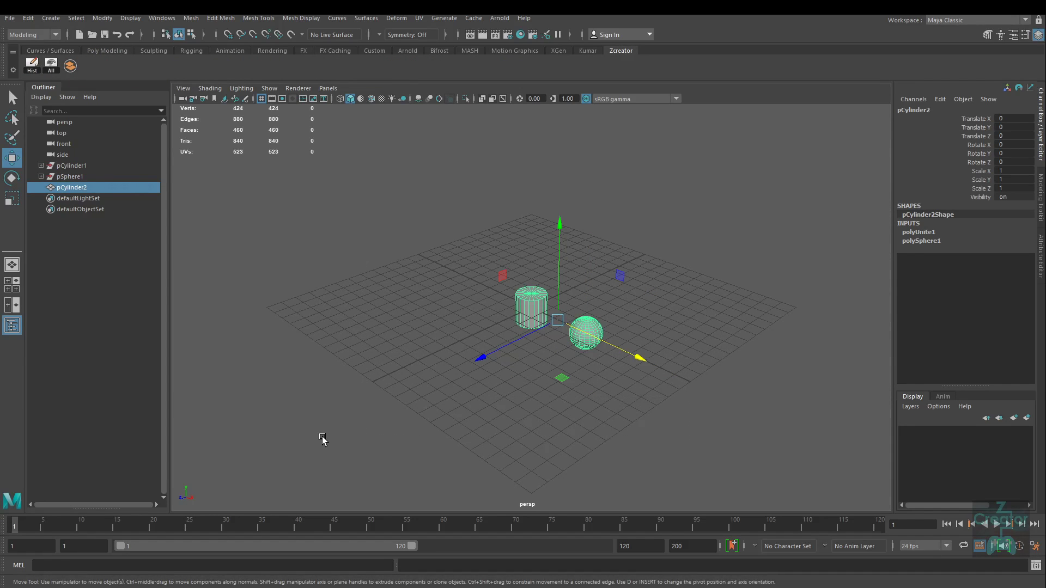
left_click(587, 384)
left_click(592, 347)
left_click_drag(633, 355, 618, 348)
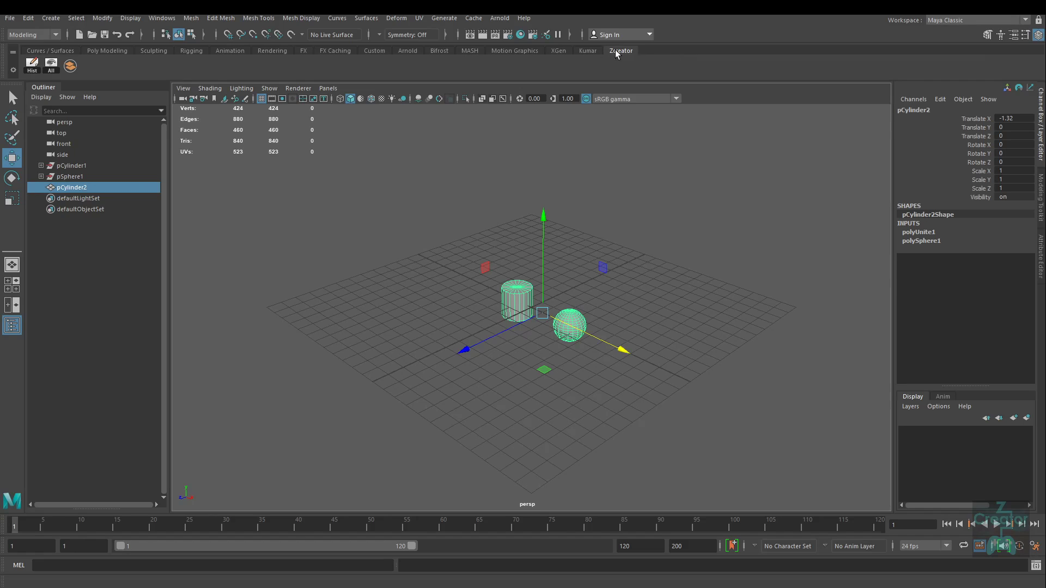
- Delete the Zcreator shelf in the Shelf Editor and close the editor
left_click(13, 70)
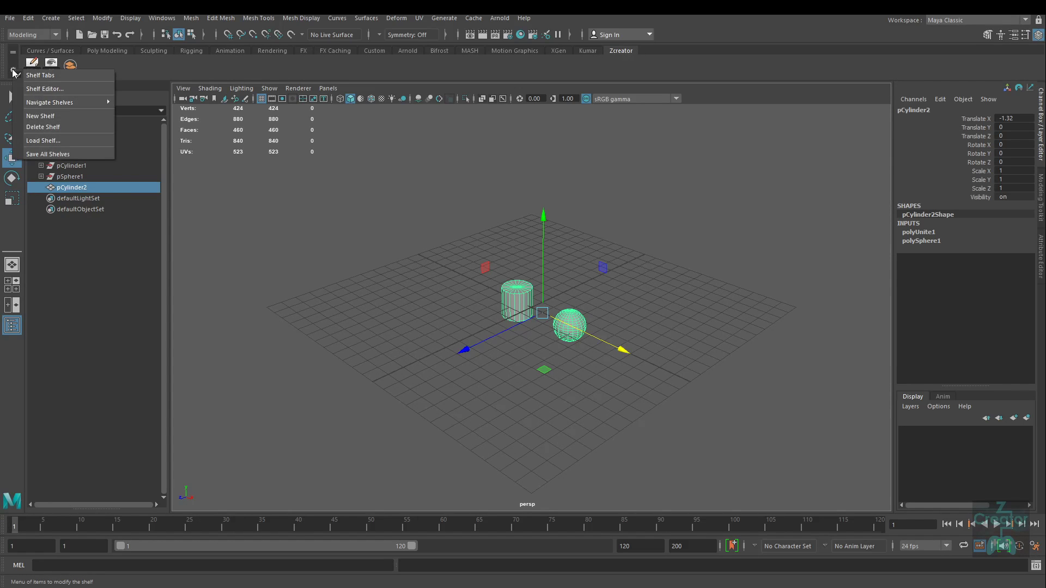
left_click(55, 94)
left_click_drag(562, 179, 470, 153)
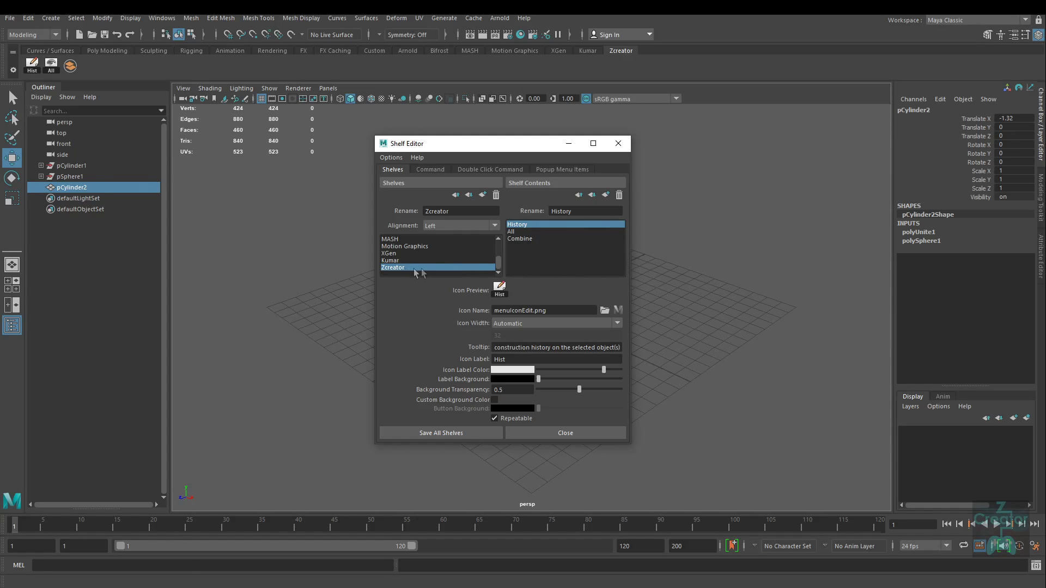
left_click(496, 195)
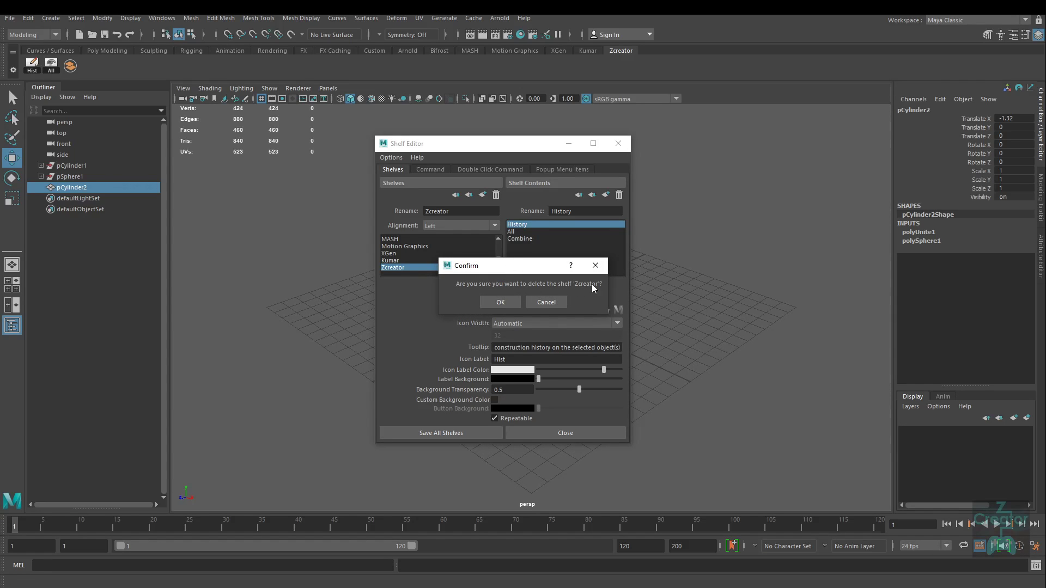
left_click(499, 301)
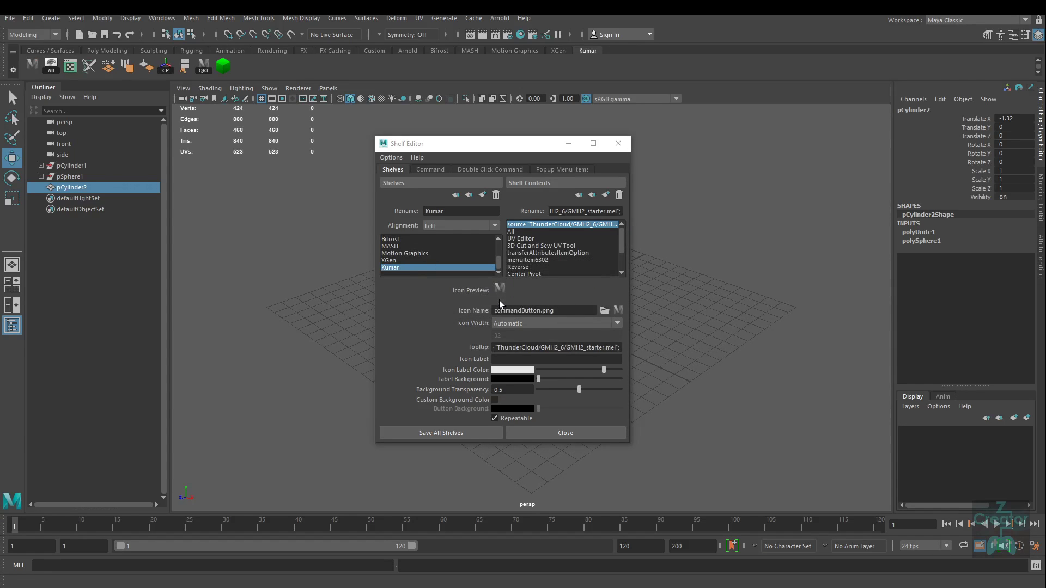
left_click(619, 142)
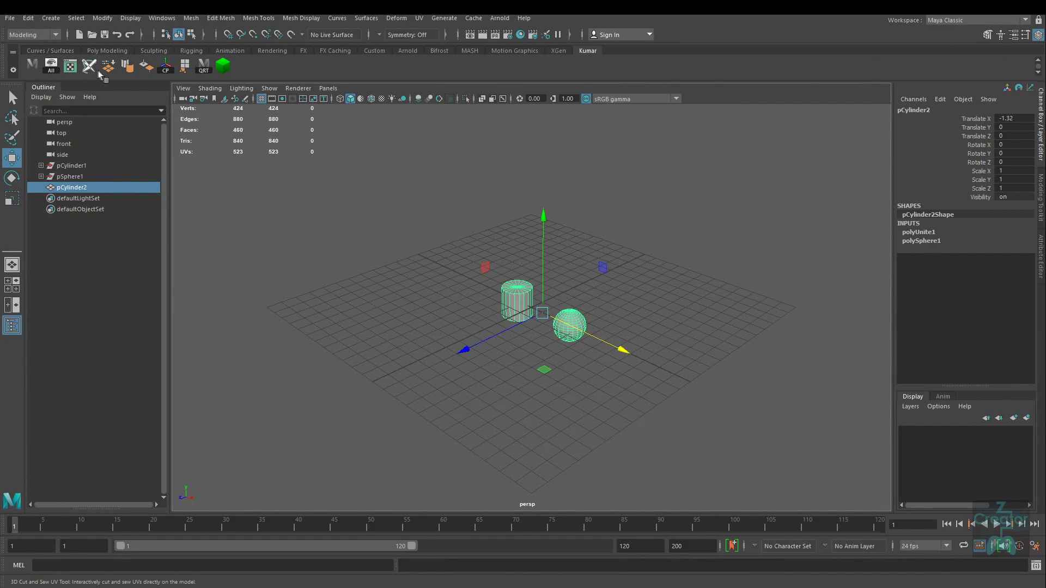
- Delete the construction history of pCylinder2
left_click_drag(516, 294, 460, 275)
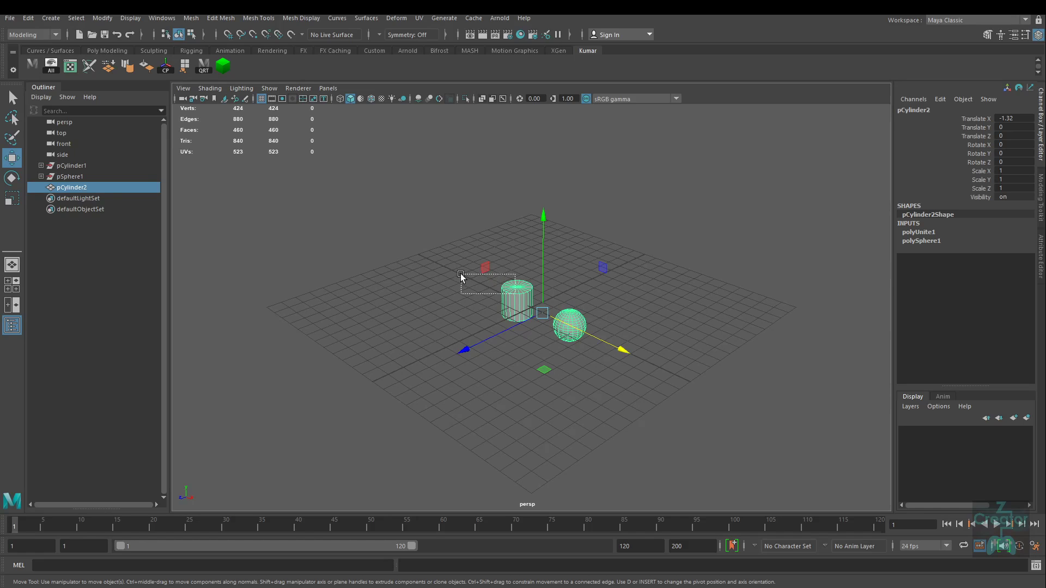
right_click_drag(514, 288, 466, 269, "shift")
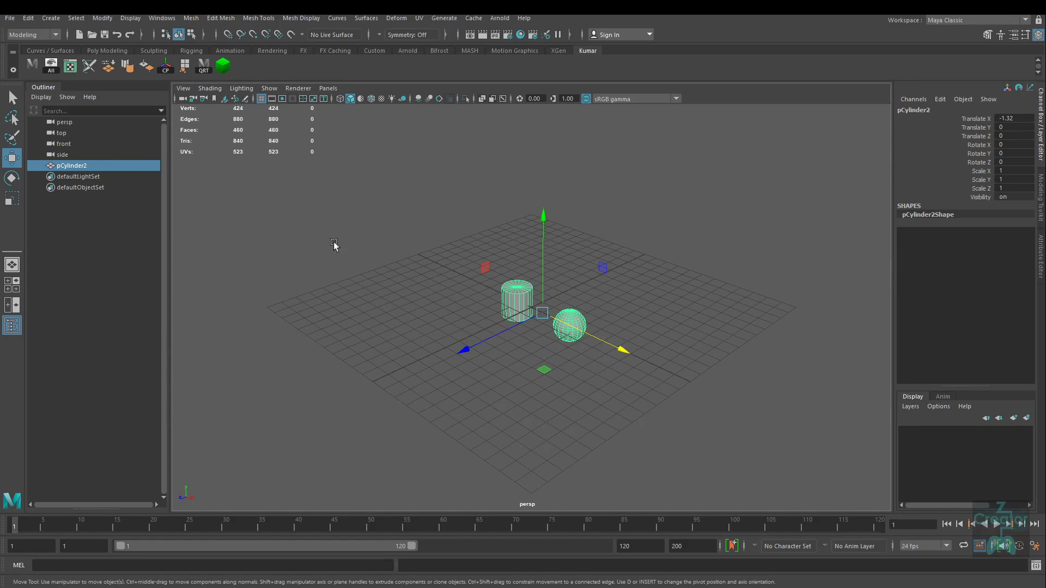
scroll(349, 259, "up", 1)
scroll(364, 275, "up", 1)
scroll(354, 284, "up", 2)
scroll(360, 305, "up", 1)
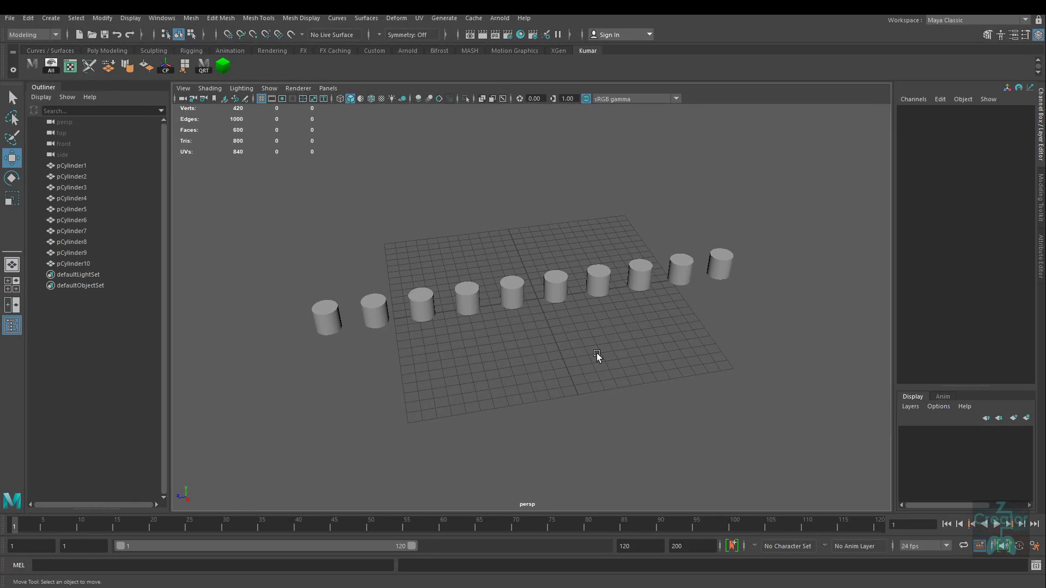
- Marquee-select all ten cylinders, pCylinder1 through pCylinder10, in the viewport
left_click_drag(774, 333, 93, 157)
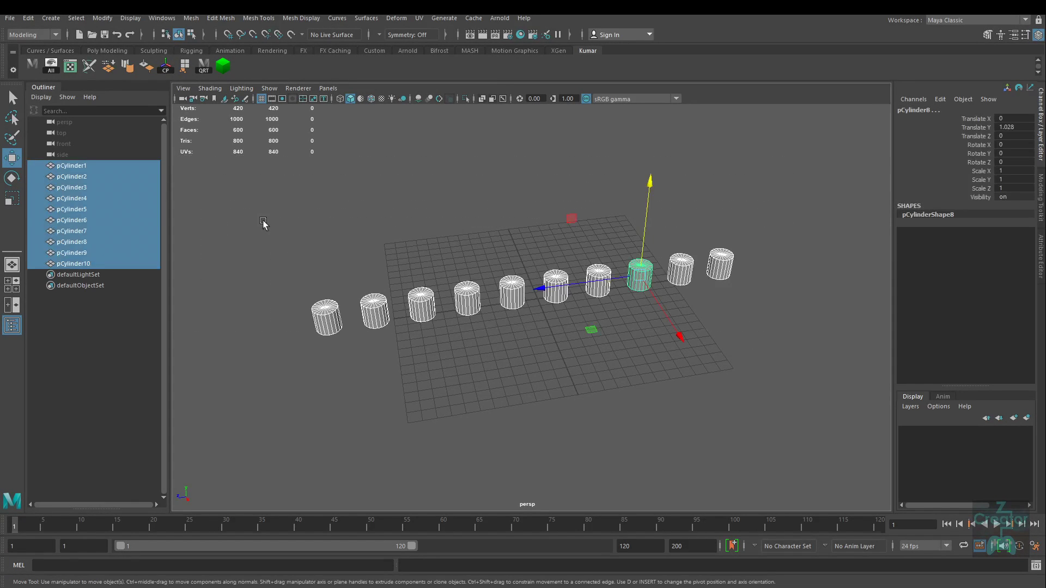
left_click(70, 166)
left_click(70, 177)
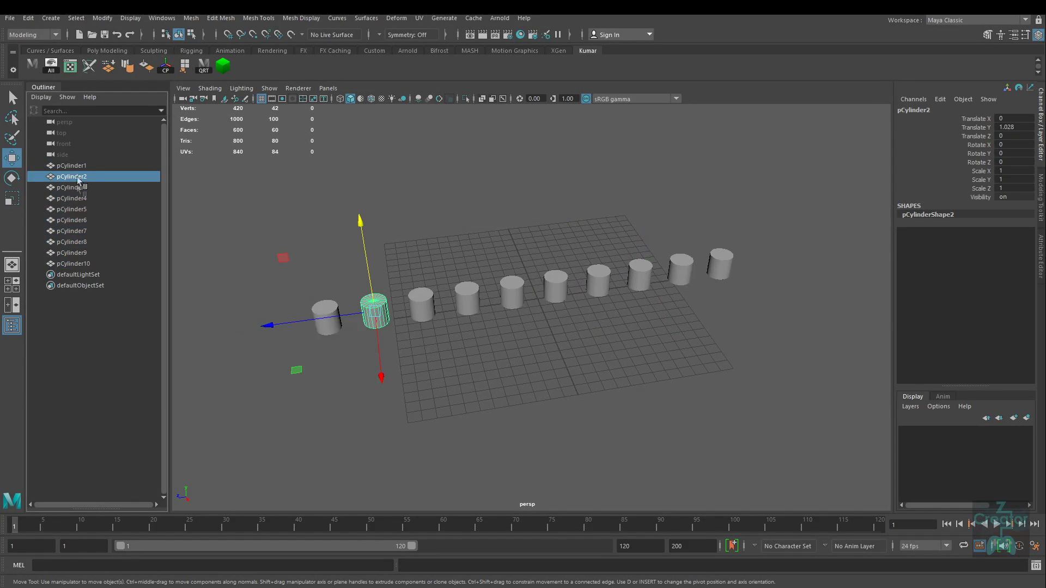
left_click_drag(795, 389, 238, 213)
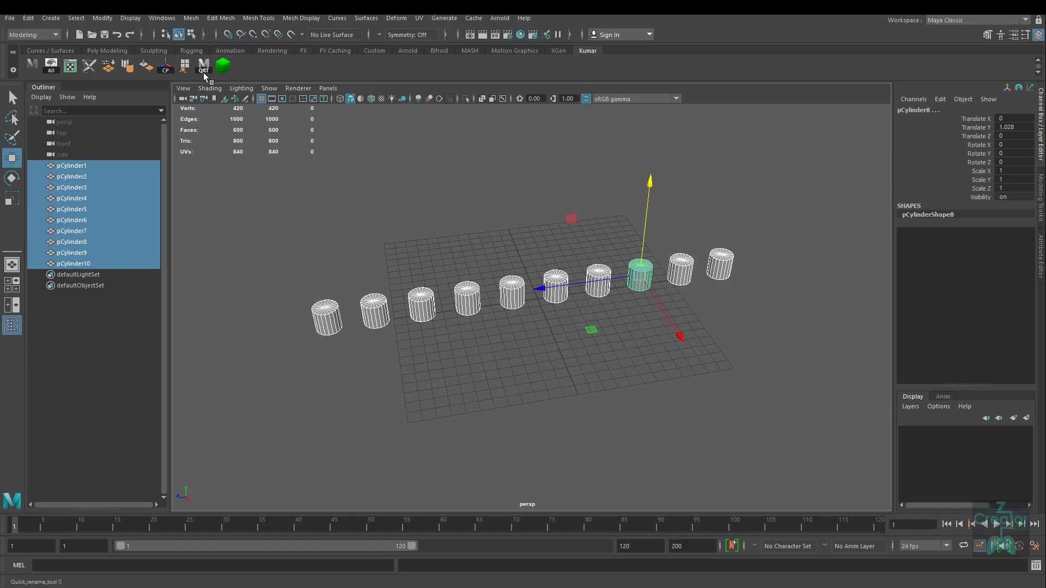
- Launch Quick_rename_tool from the QRT shelf icon and position its window
left_click(204, 70)
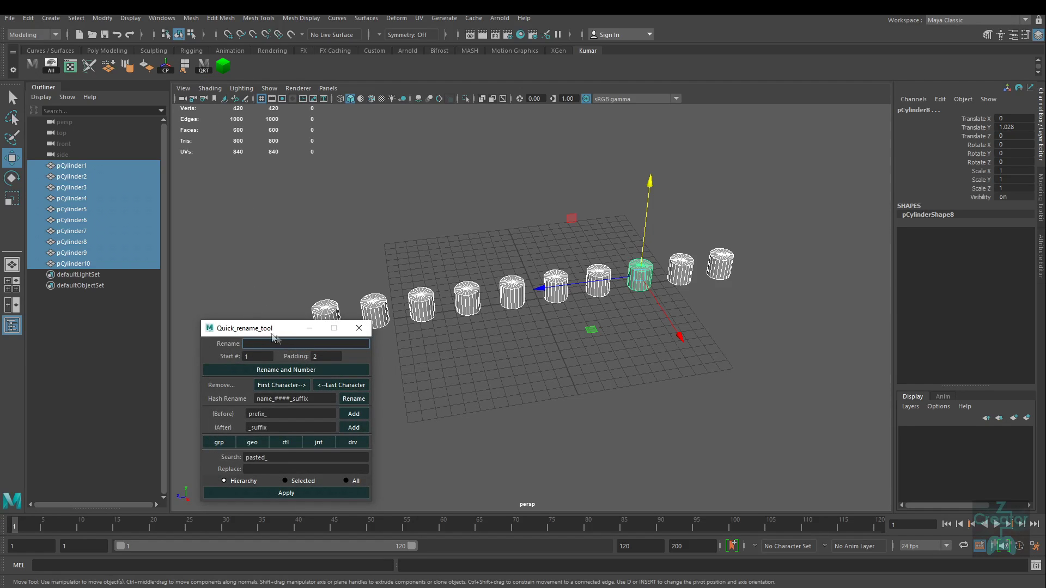
mouse_move(273, 334)
left_mouse_down()
mouse_move(259, 289)
mouse_move(269, 218)
left_mouse_up()
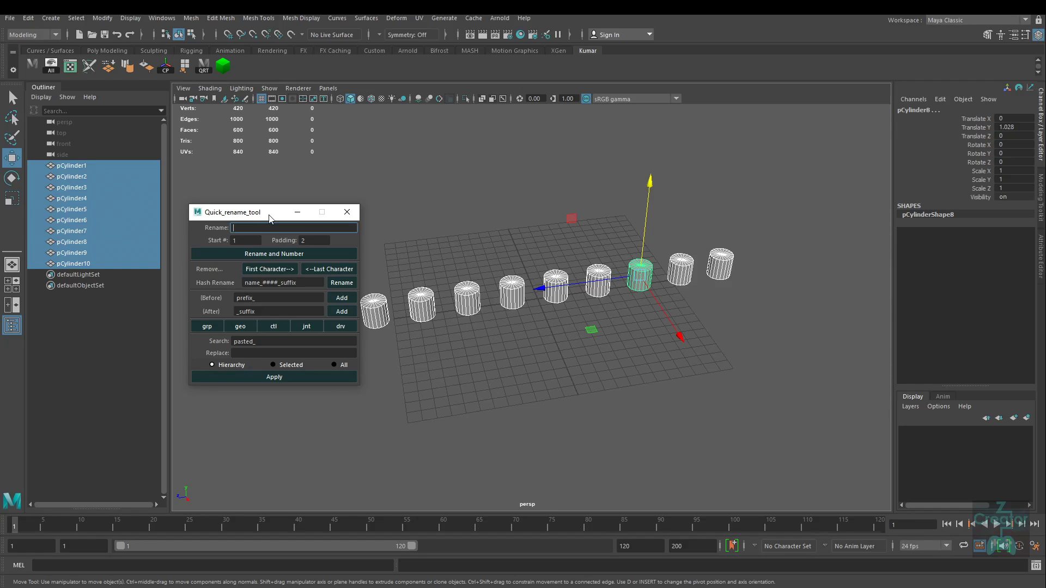
left_click_drag(269, 218, 353, 280)
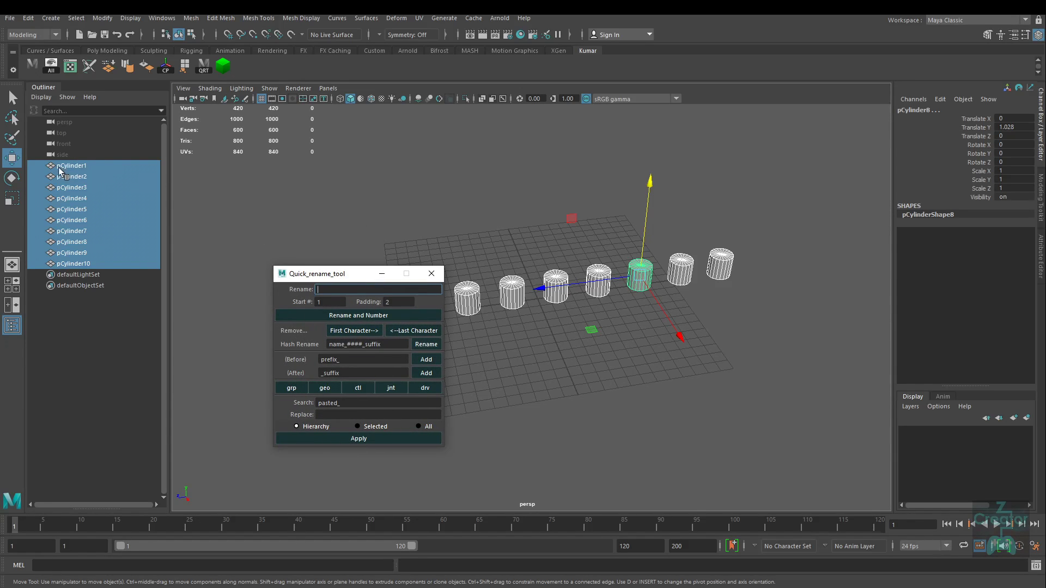
left_click_drag(79, 168, 88, 191)
left_click_drag(348, 282, 241, 243)
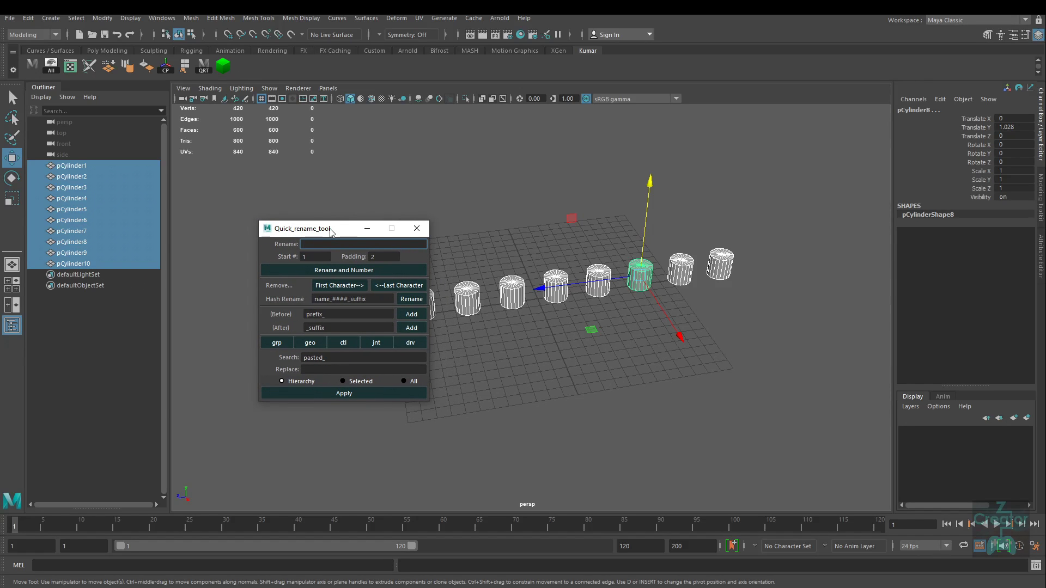
- Select pCylinder1 through pCylinder10 and rename them to numbered nutbolt names
left_click(453, 174)
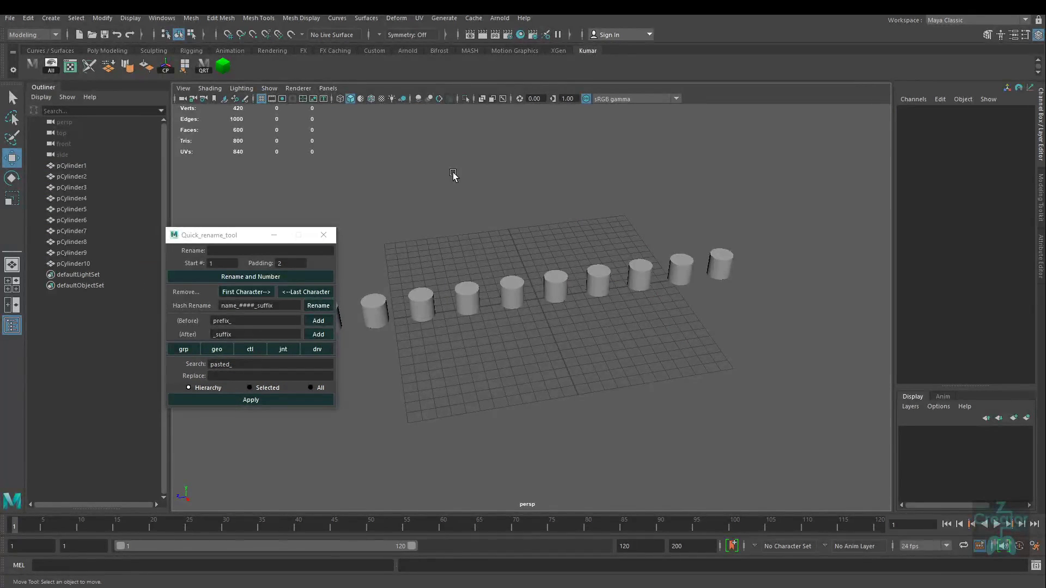
double_click(69, 165)
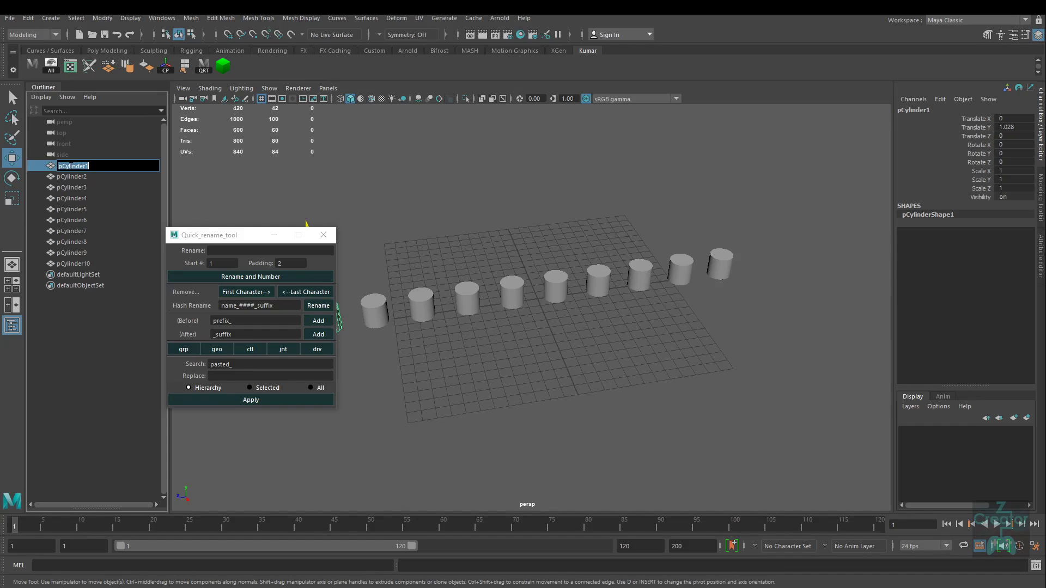
type("nu")
left_click(392, 210)
left_click_drag(237, 235, 502, 309)
left_click(81, 165)
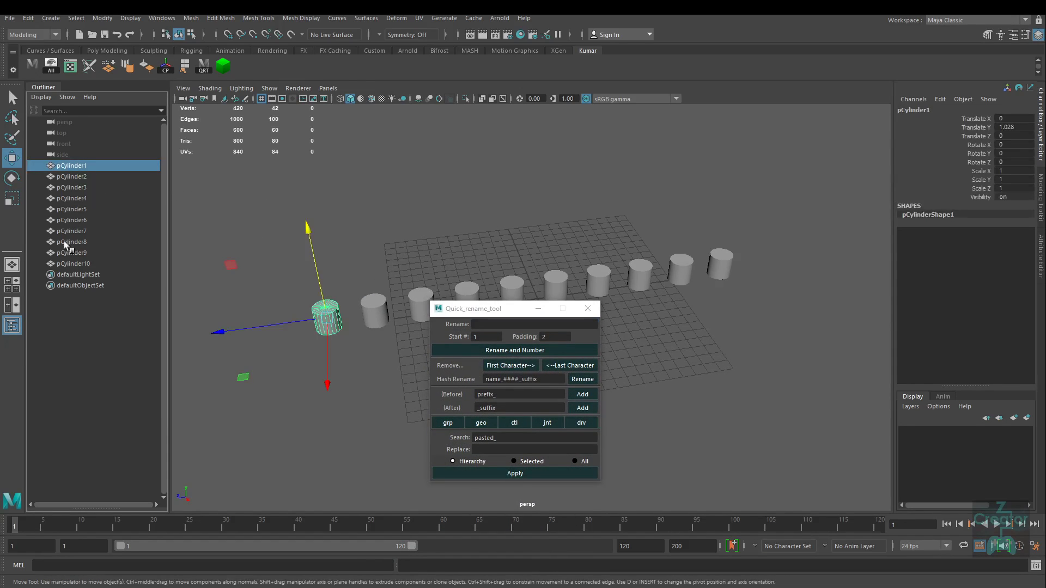
left_click(71, 264, "shift")
left_click_drag(460, 310, 249, 239)
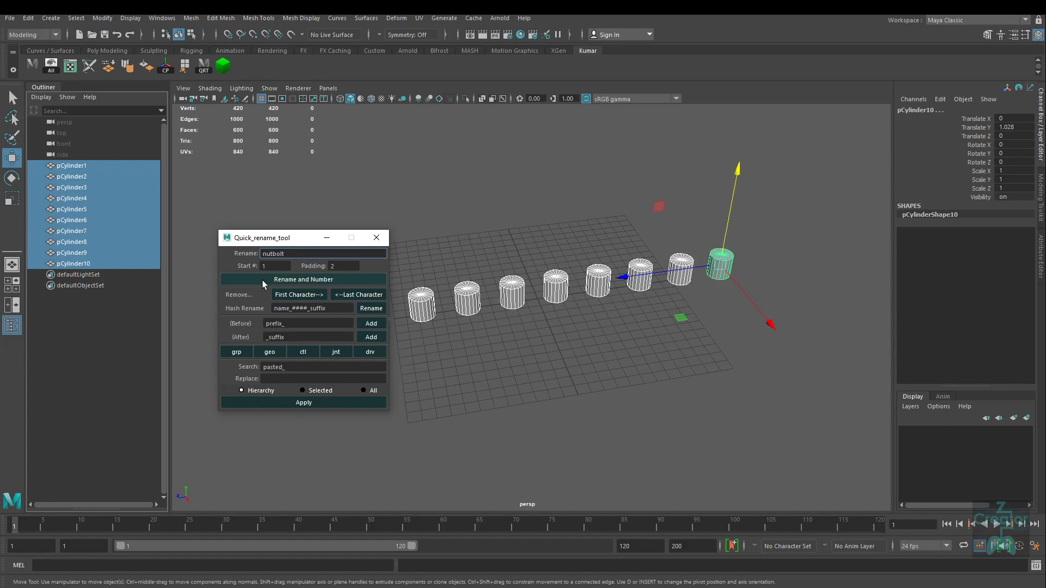
left_click(293, 281)
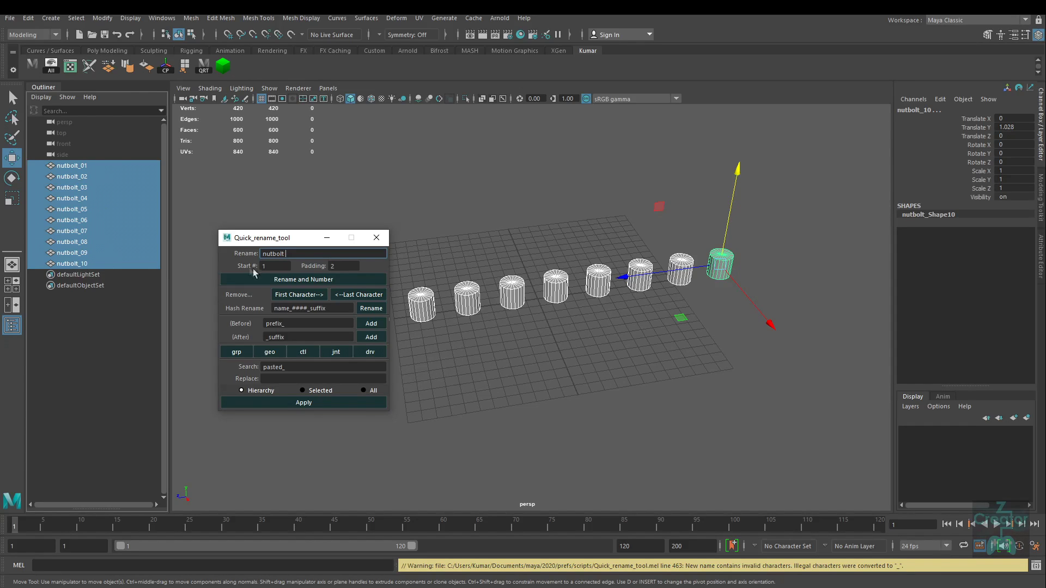
- Test trimming first and last characters, then restore names nutbolt_01 through nutbolt_10
left_click_drag(281, 237, 305, 230)
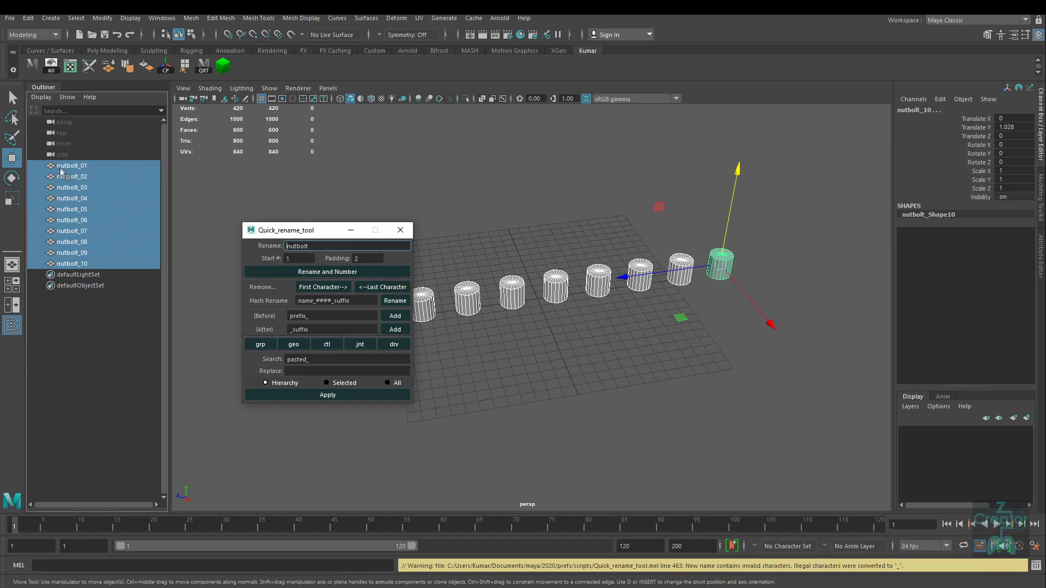
left_click(310, 288)
left_click(309, 289)
left_click(310, 288)
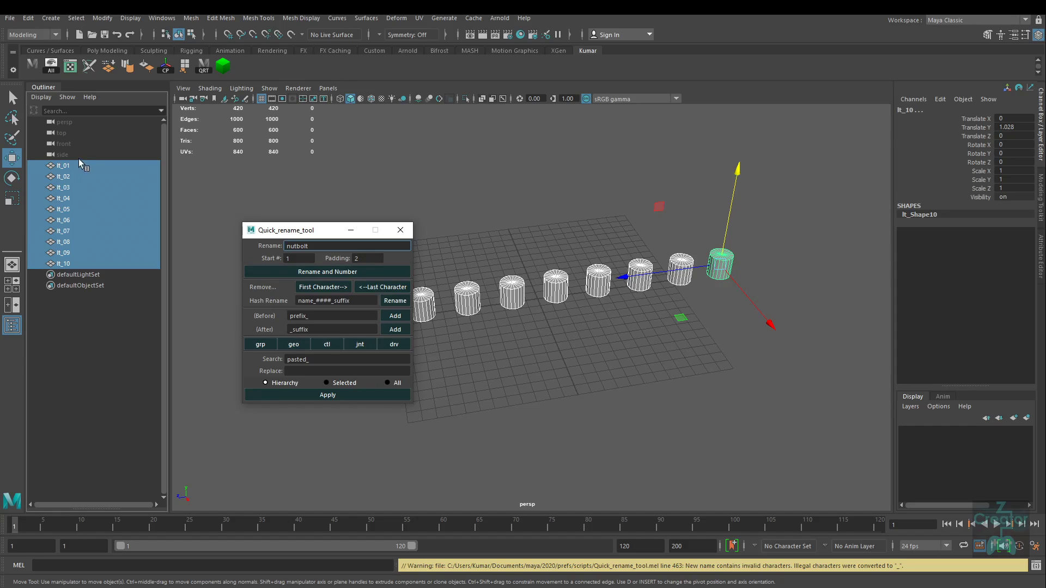
left_click(370, 287)
left_click(319, 272)
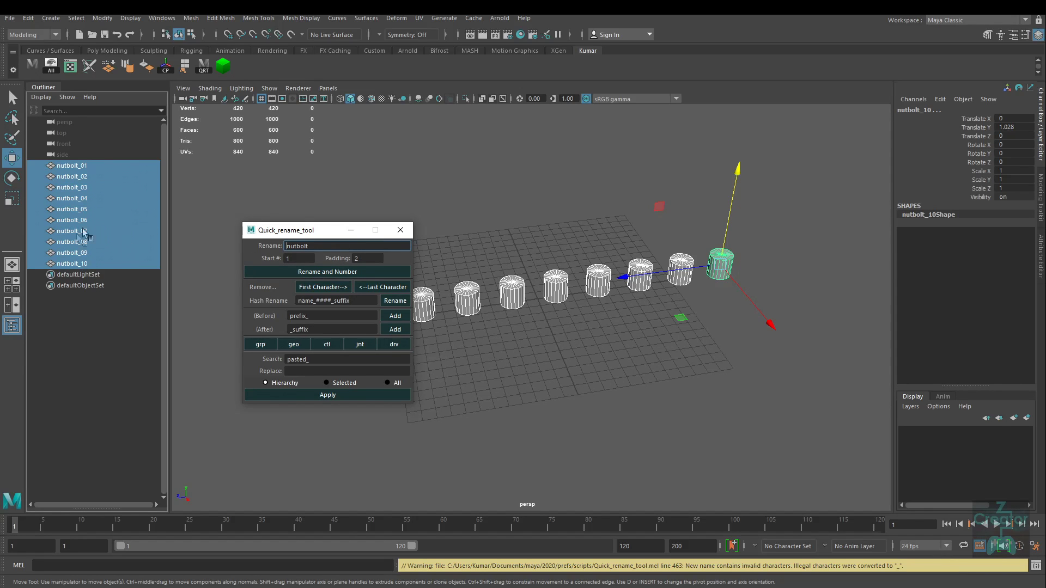
left_click_drag(316, 231, 354, 213)
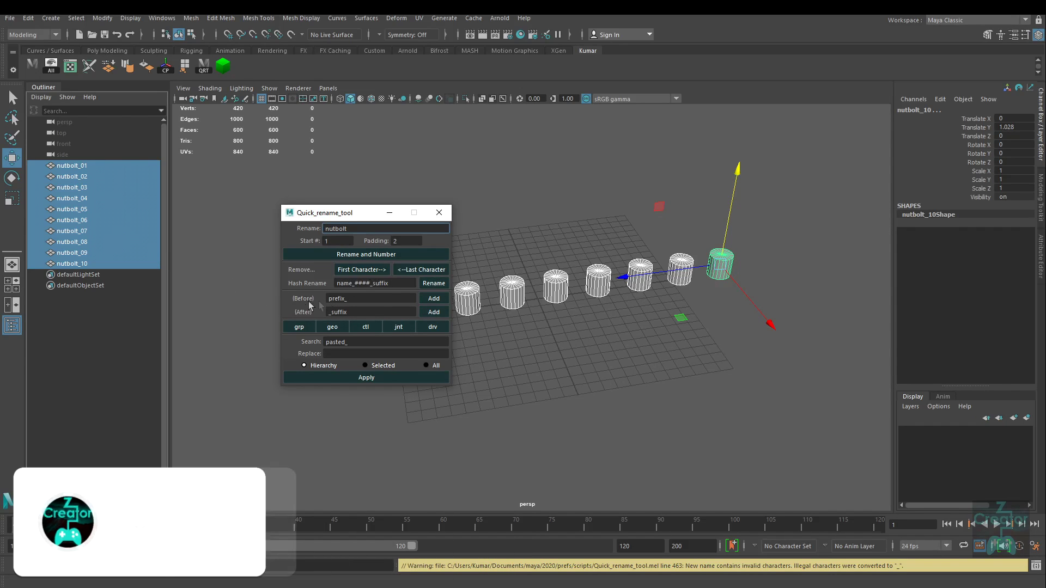
- Add the prefix model_ and the suffix _geo to all ten nutbolt names
double_click(334, 314)
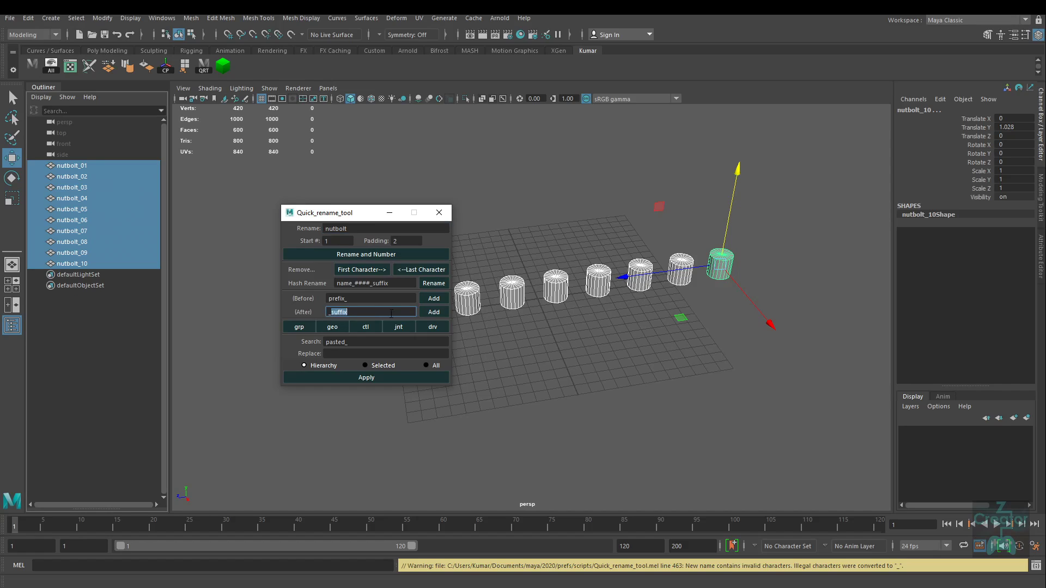
left_click(344, 297)
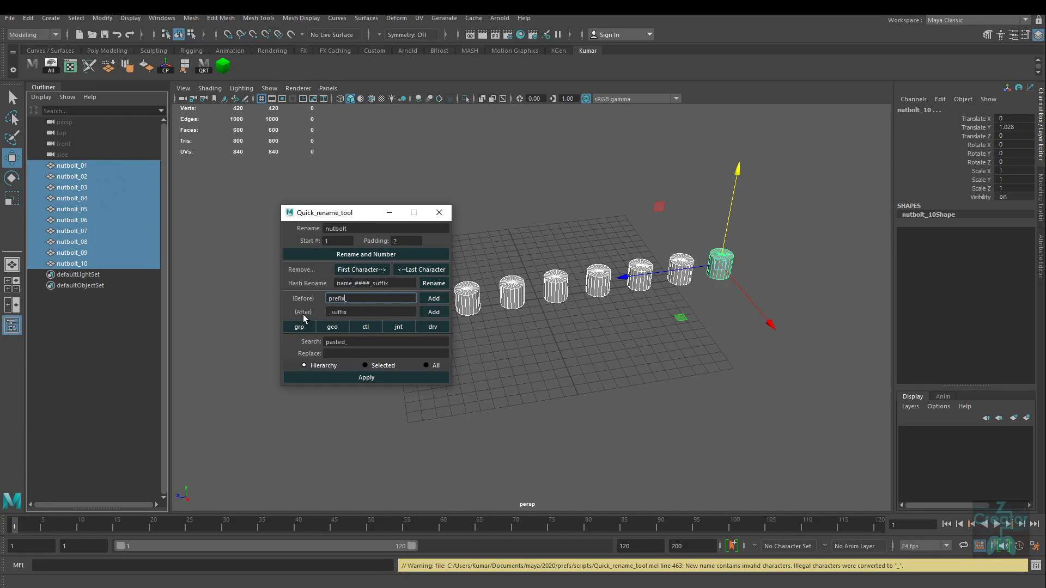
double_click(344, 297)
type("model_")
left_click(441, 299)
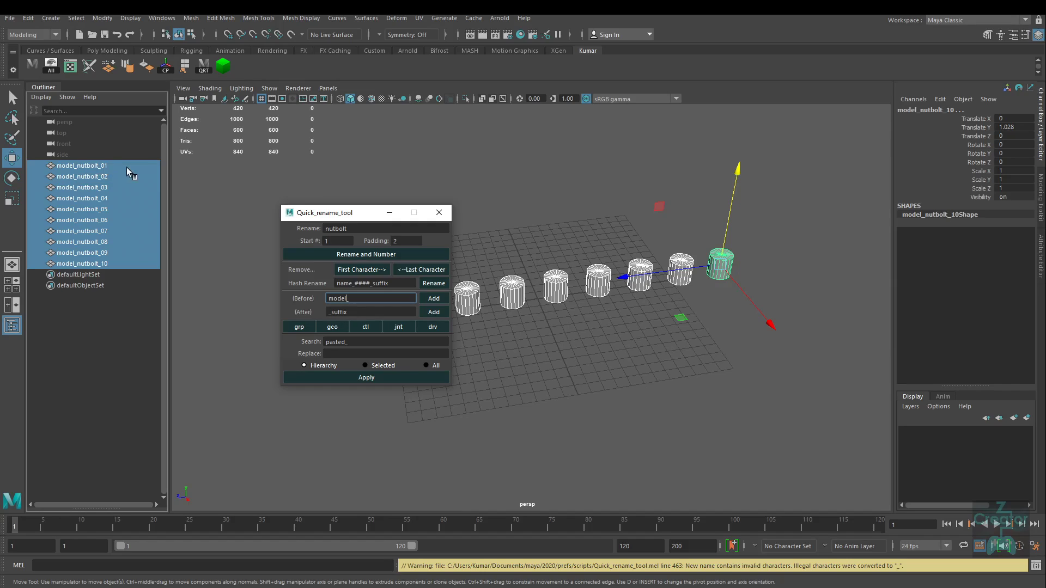
double_click(330, 311)
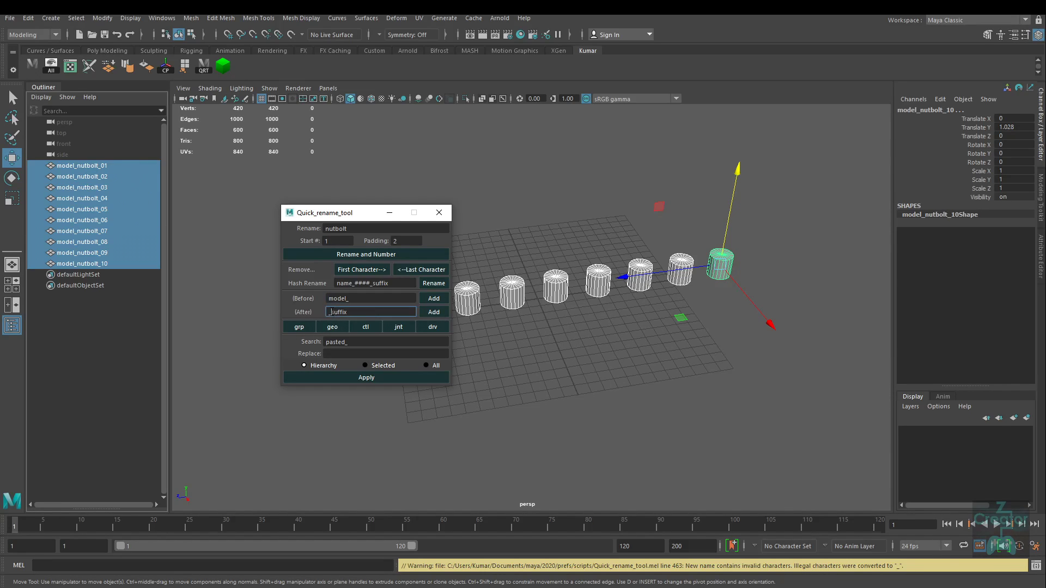
type("_geo")
left_click(434, 314)
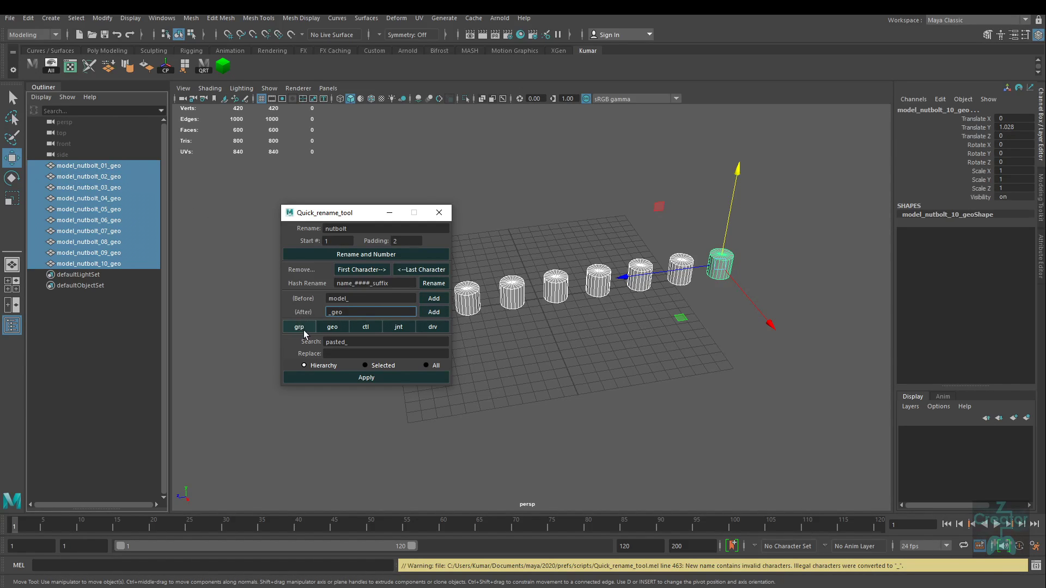
- Select the ten renamed objects and group them into group1
left_click(100, 166)
left_click(109, 260, "shift")
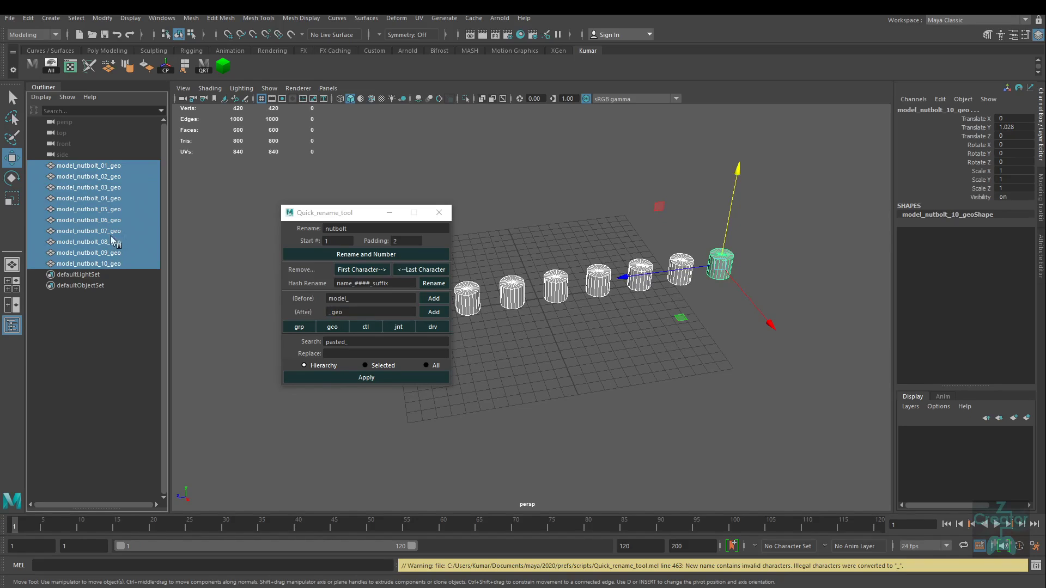
key("ctrl+g")
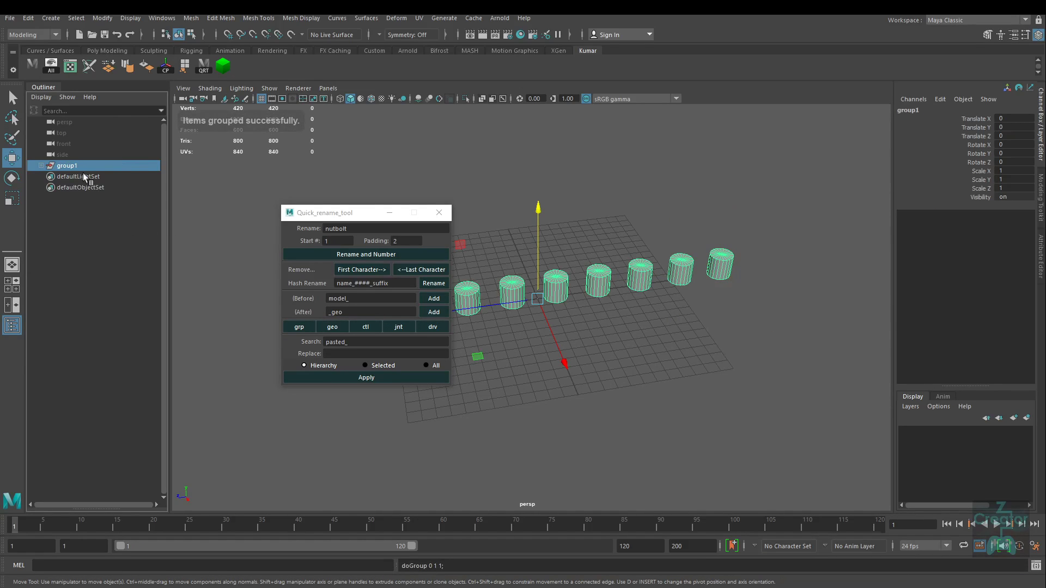
- Duplicate group1 to make six groups and select them all
key("ctrl+d")
key("ctrl+d")
key("ctrl+d")
key("ctrl+d")
key("ctrl+d")
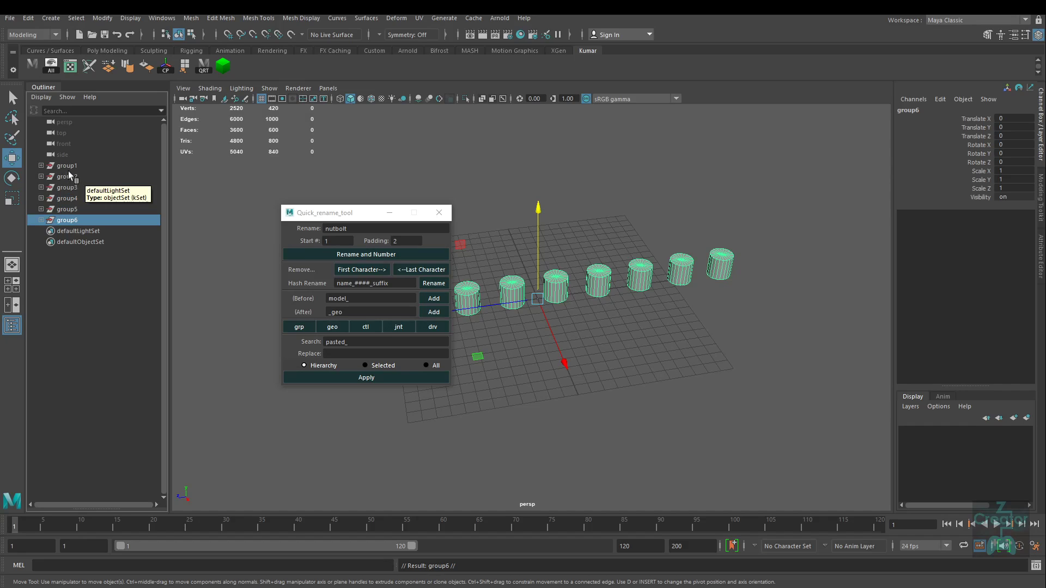
left_click(71, 166)
left_click(78, 220, "shift")
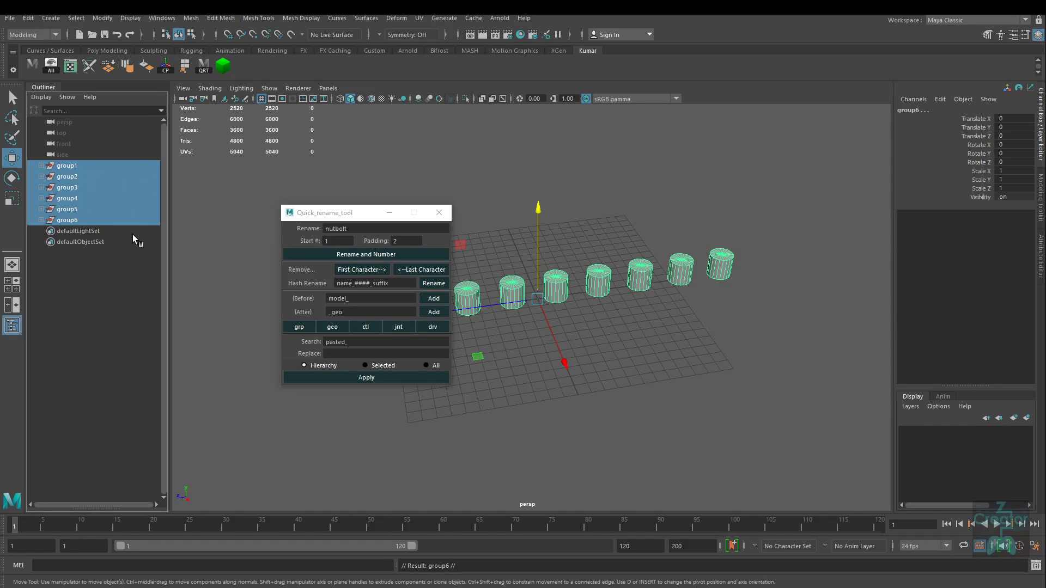
- Rename the groups nutbolt_01_grp through nutbolt_06_grp and check nutbolt_02_grp's children
left_click(355, 255)
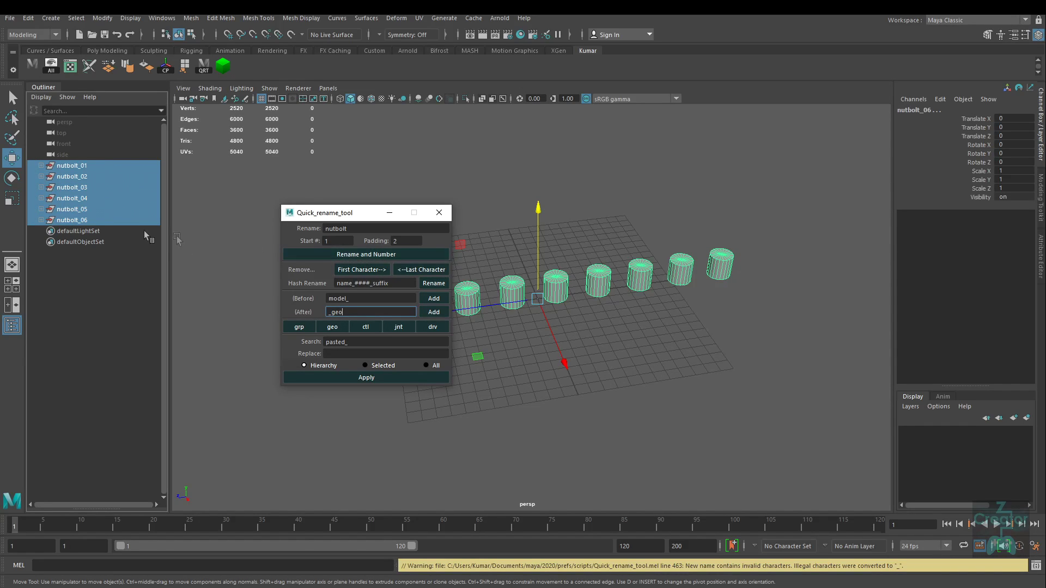
left_click(300, 328)
left_click(41, 176)
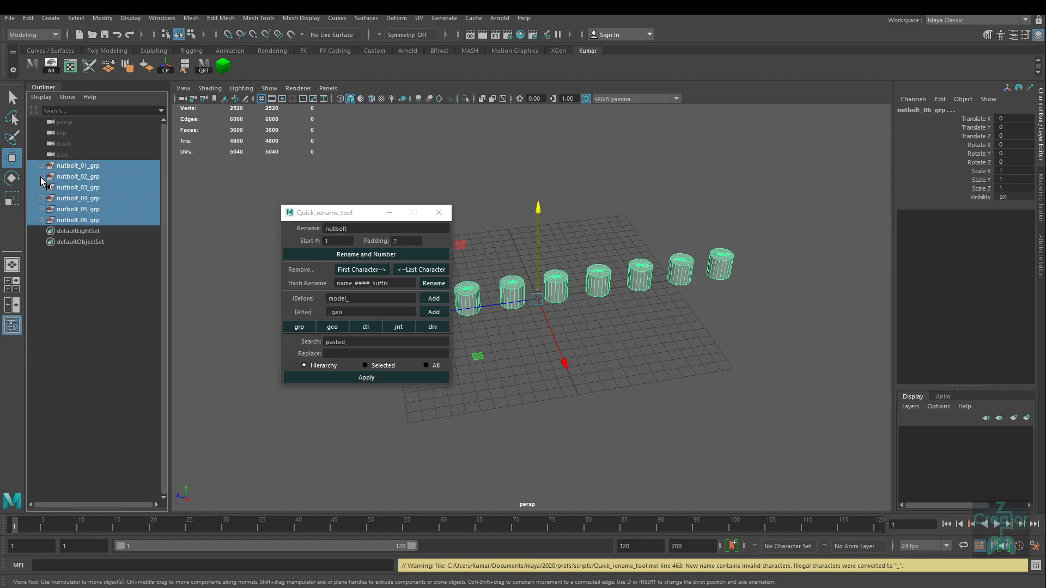
left_click(41, 176)
left_click(42, 176)
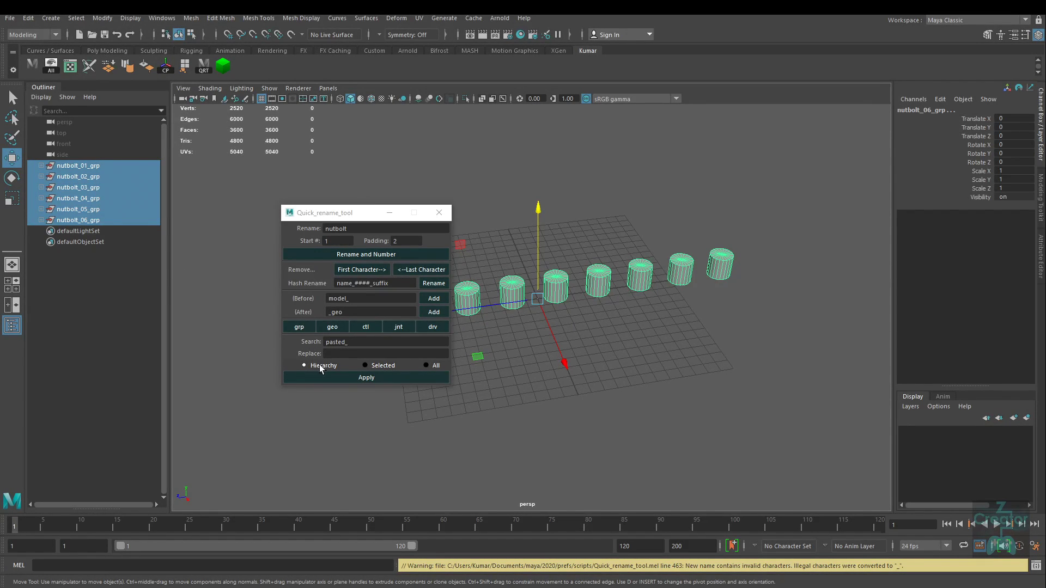
- Replace nutbolt_ with cylinder in every name across the hierarchy
left_click_drag(348, 341, 281, 342)
type("nutbolt_")
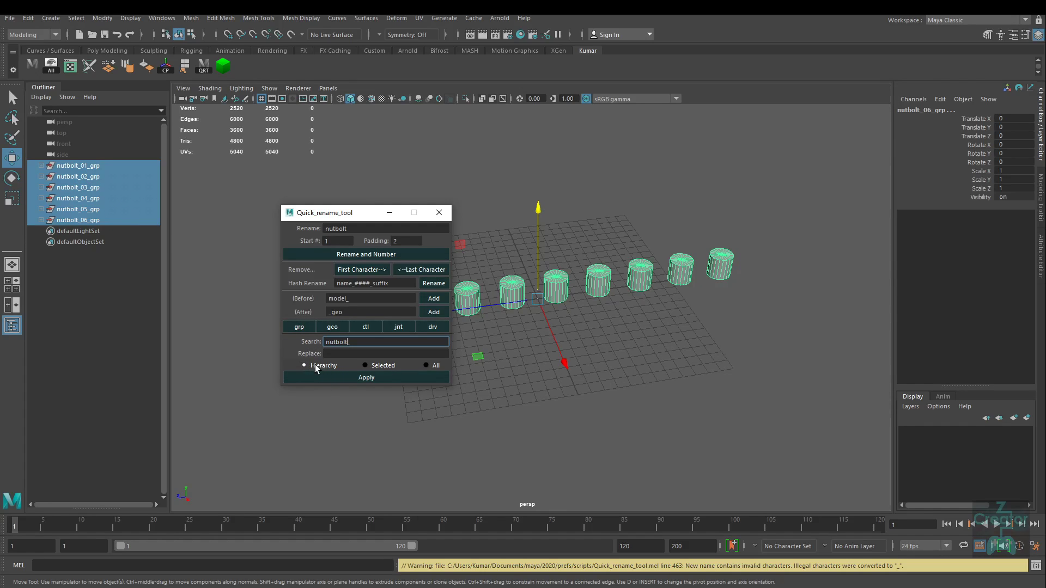
left_click(336, 354)
type("cylinder")
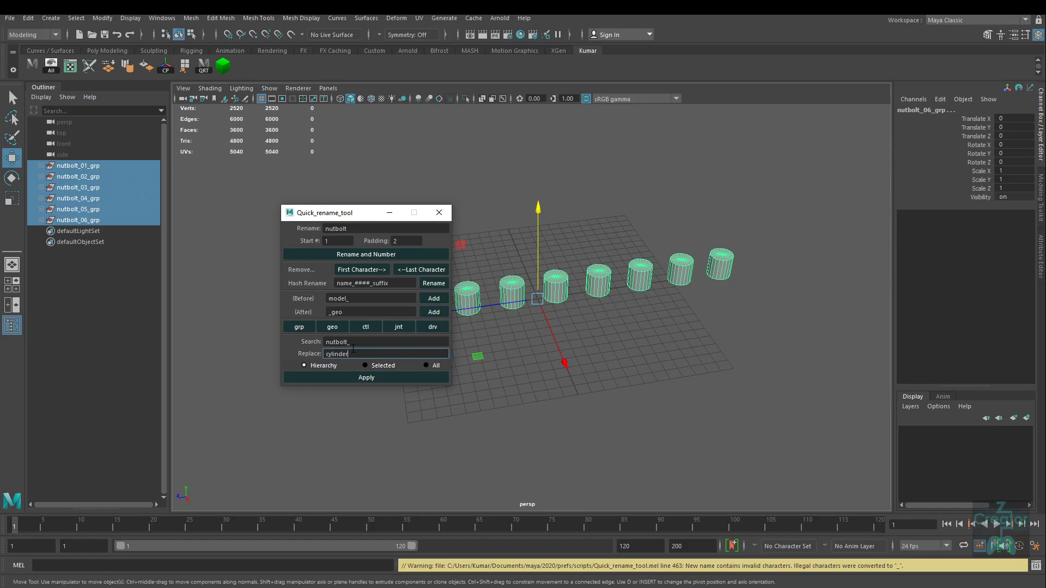
left_click(358, 375)
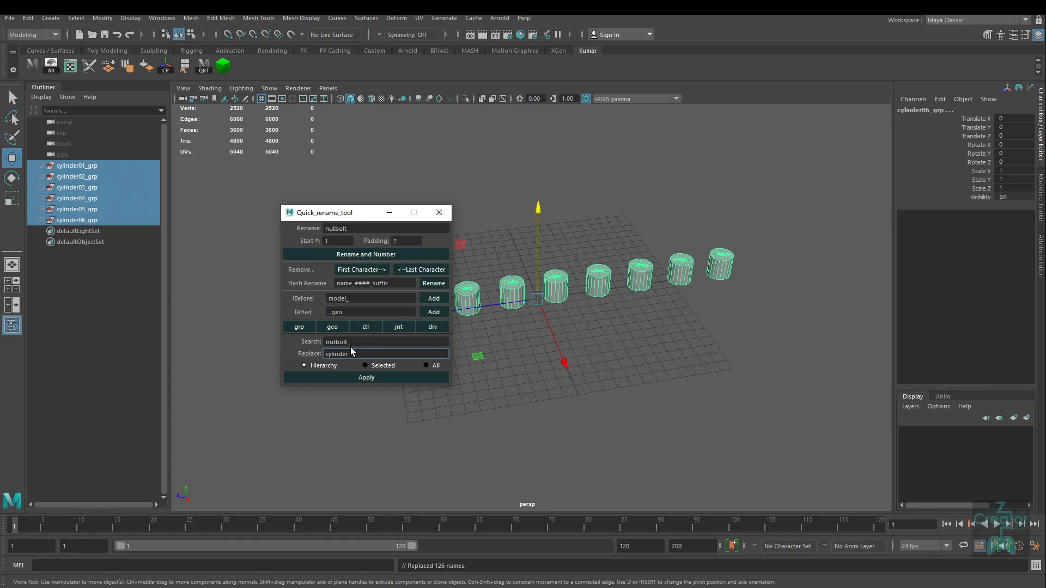
left_click(42, 169)
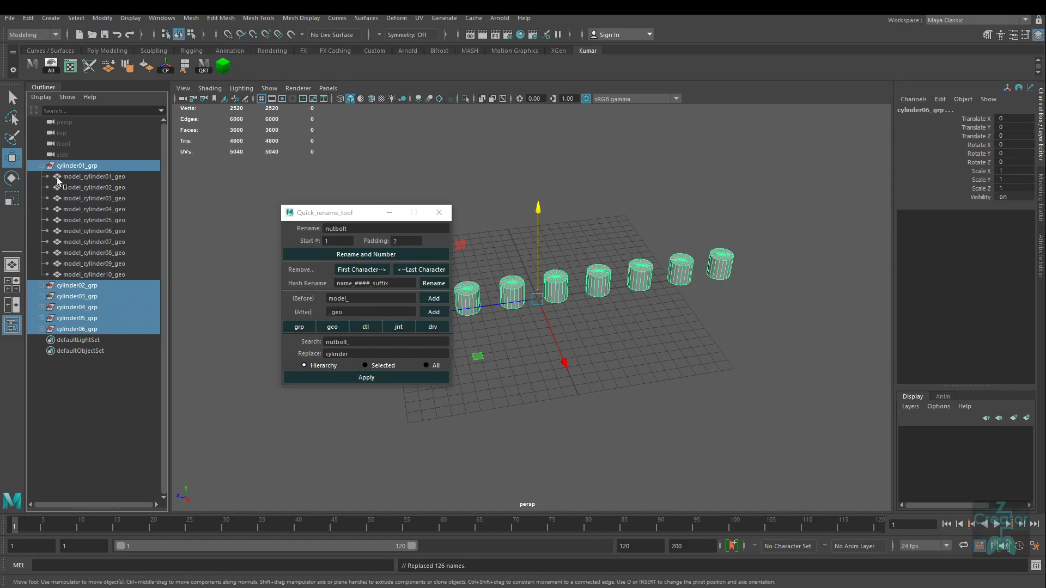
left_click(40, 166)
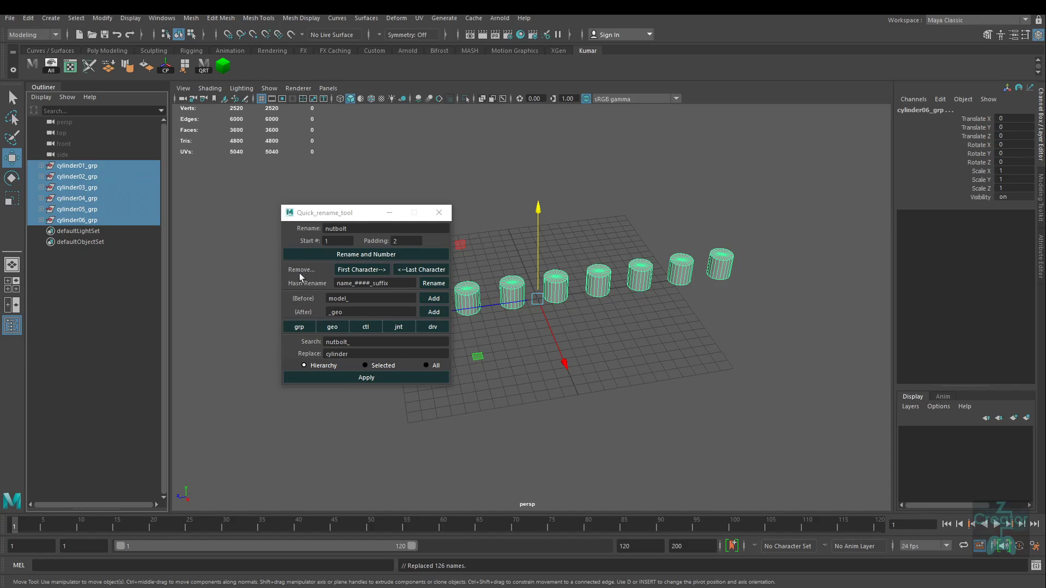
- Replace the groups' _grp ending with _grghrht
left_click_drag(347, 341, 267, 336)
left_click(349, 342)
left_click_drag(348, 342, 216, 337)
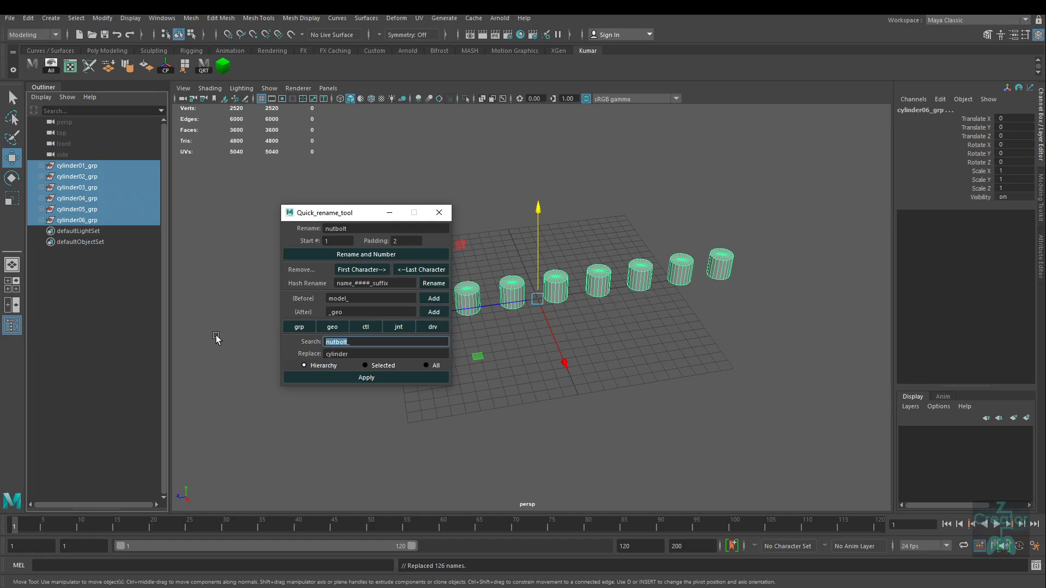
type("grp")
left_click_drag(349, 342, 243, 334)
type("_")
left_click_drag(354, 355, 203, 352)
type("_")
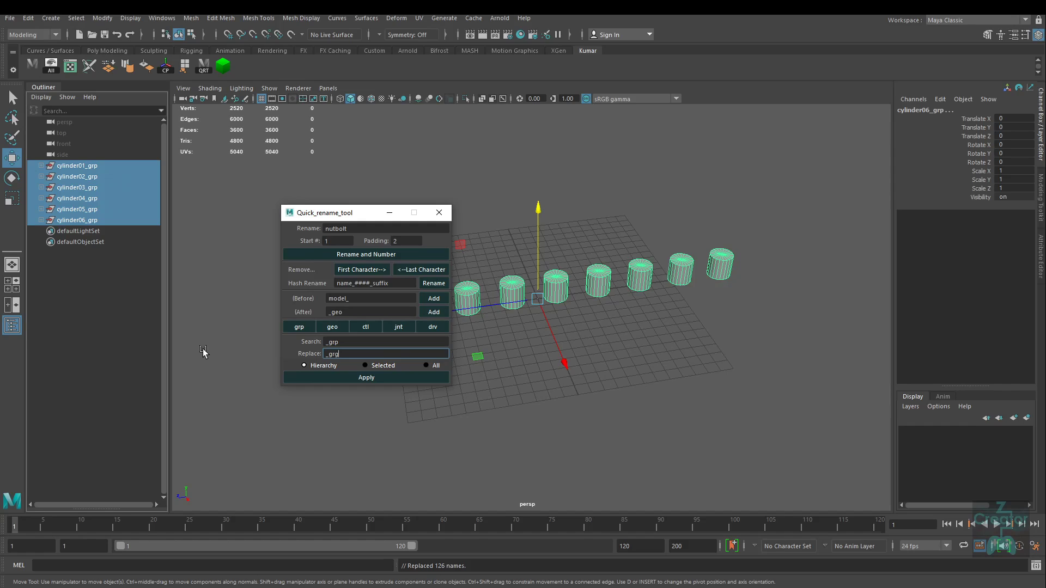
type("ht")
left_click(371, 377)
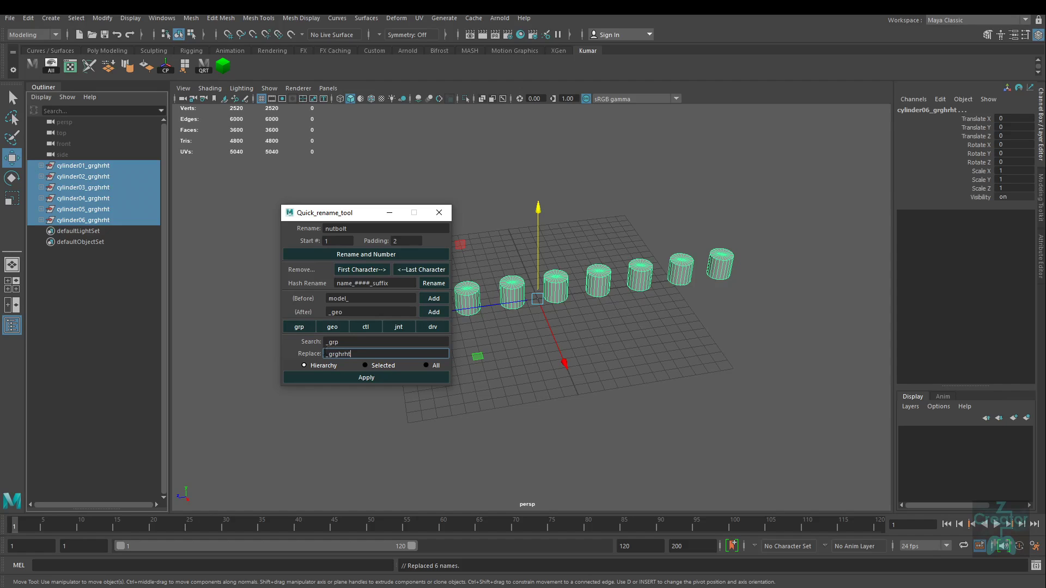
double_click(329, 354)
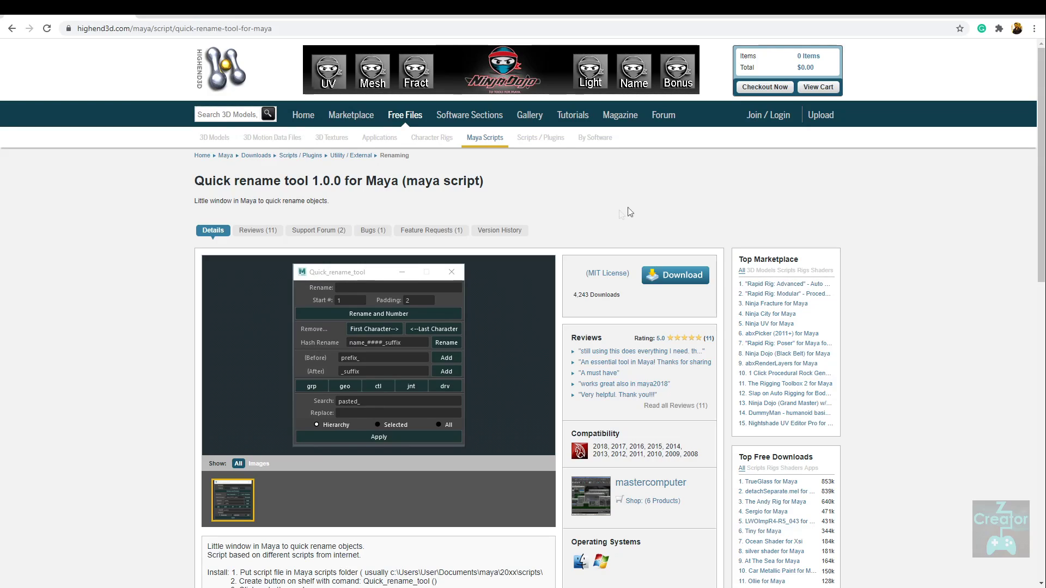
- Review the Quick rename tool page's supported Maya versions, then go back to Material Manager
scroll(535, 266, "down", 4)
scroll(689, 196, "up", 4)
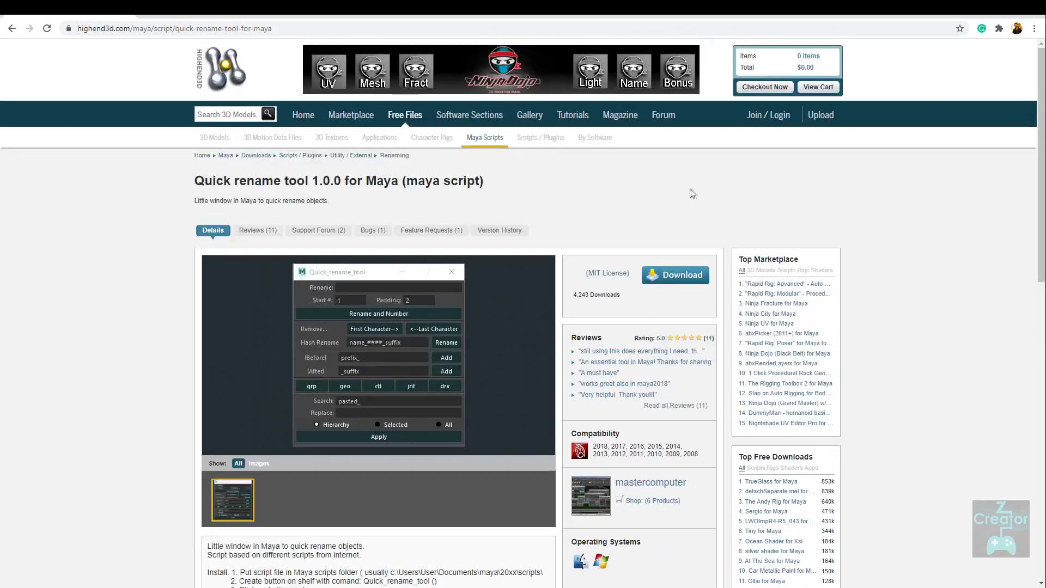
scroll(486, 218, "down", 3)
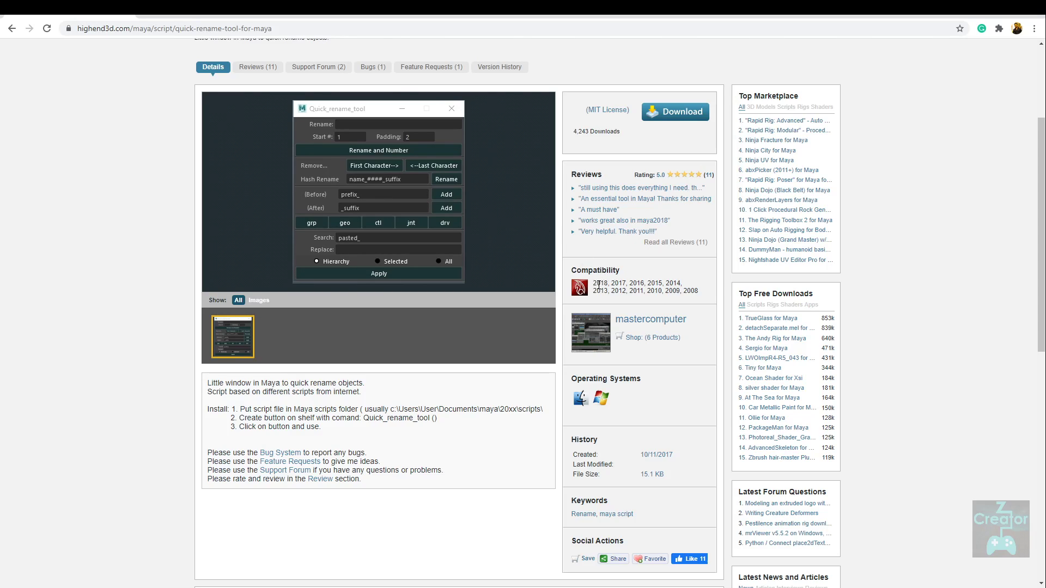
left_click_drag(594, 283, 606, 283)
key("alt+Left")
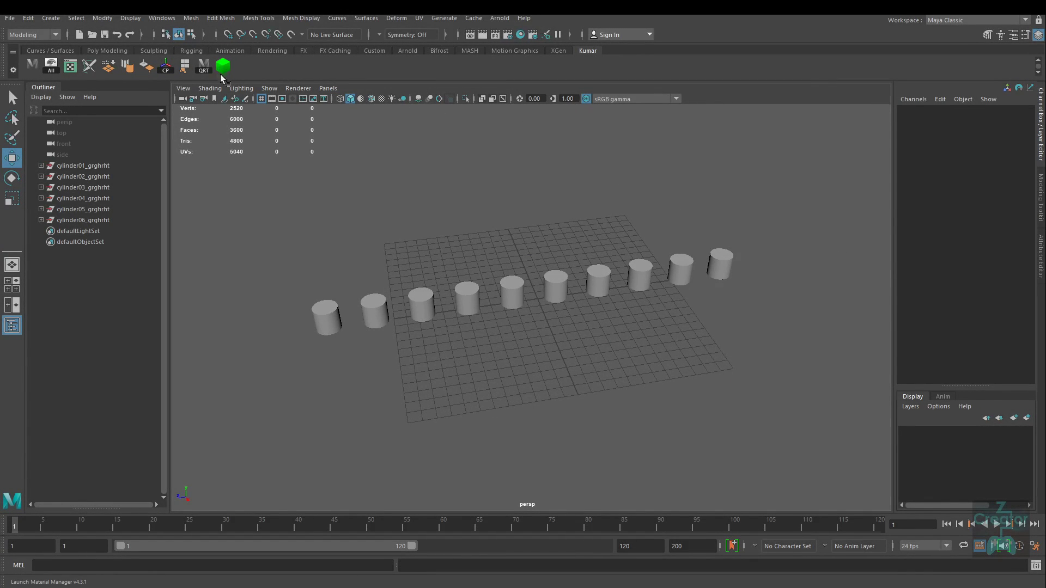
- Launch Material Manager v4.3.1, move its window left, and select the far-right cylinder
left_click(222, 67)
left_click_drag(477, 270, 265, 169)
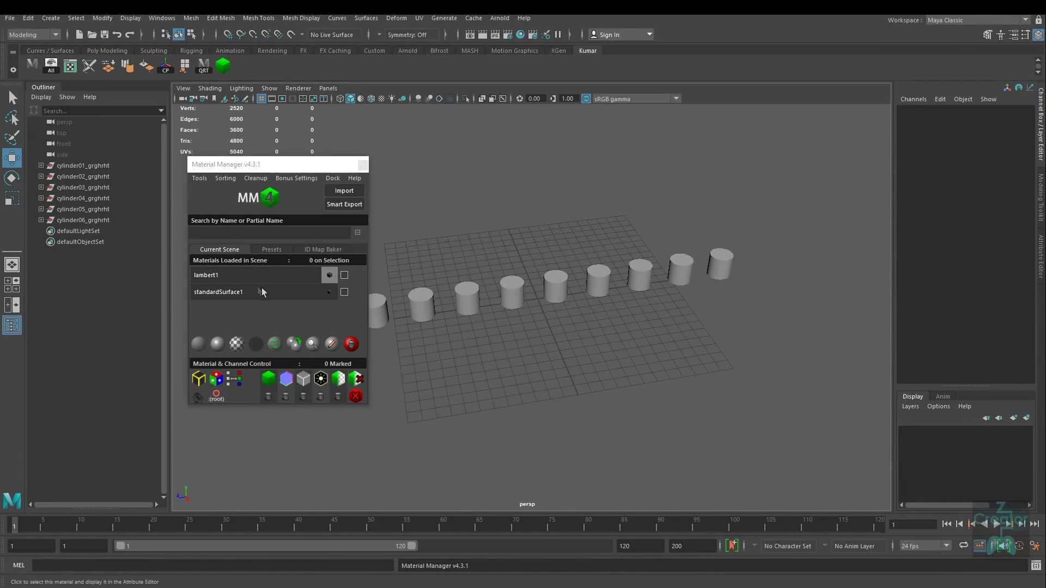
left_click_drag(258, 165, 182, 166)
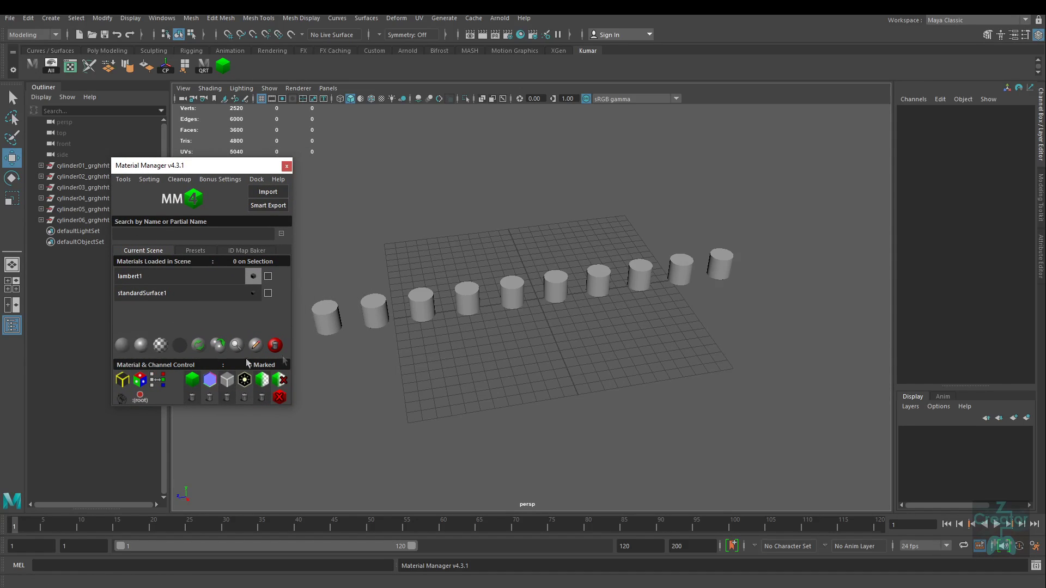
left_click_drag(794, 207, 733, 281)
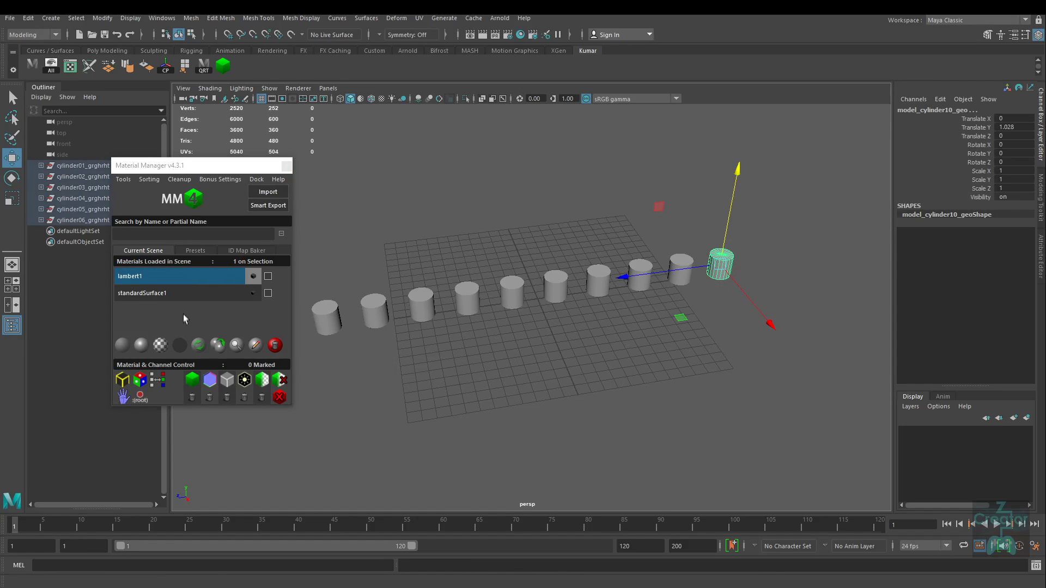
- Select the cylinders and auto-assign colour IDs in Material Manager's ID Map Baker
left_click(198, 252)
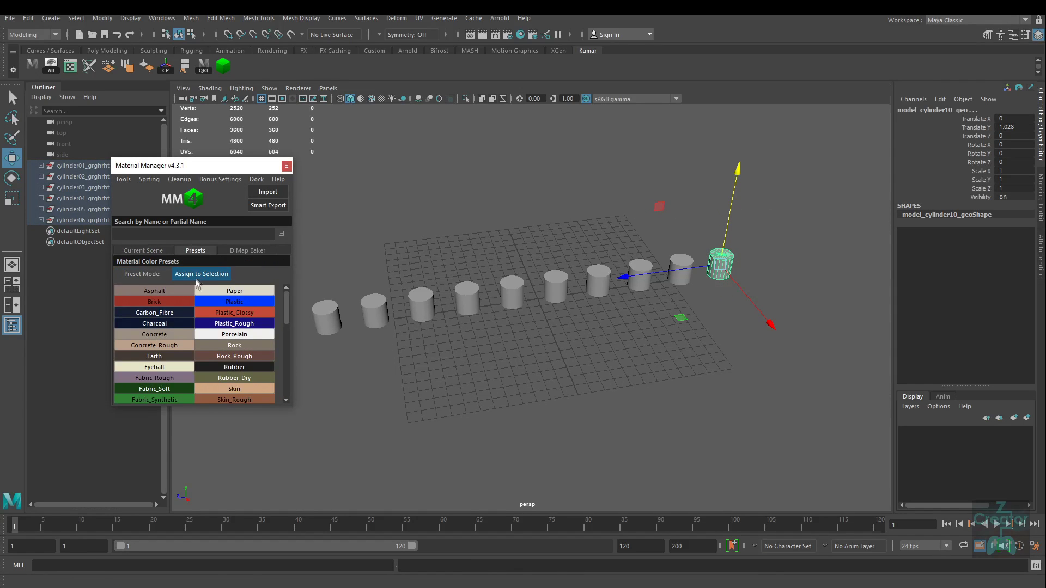
scroll(235, 344, "down", 3)
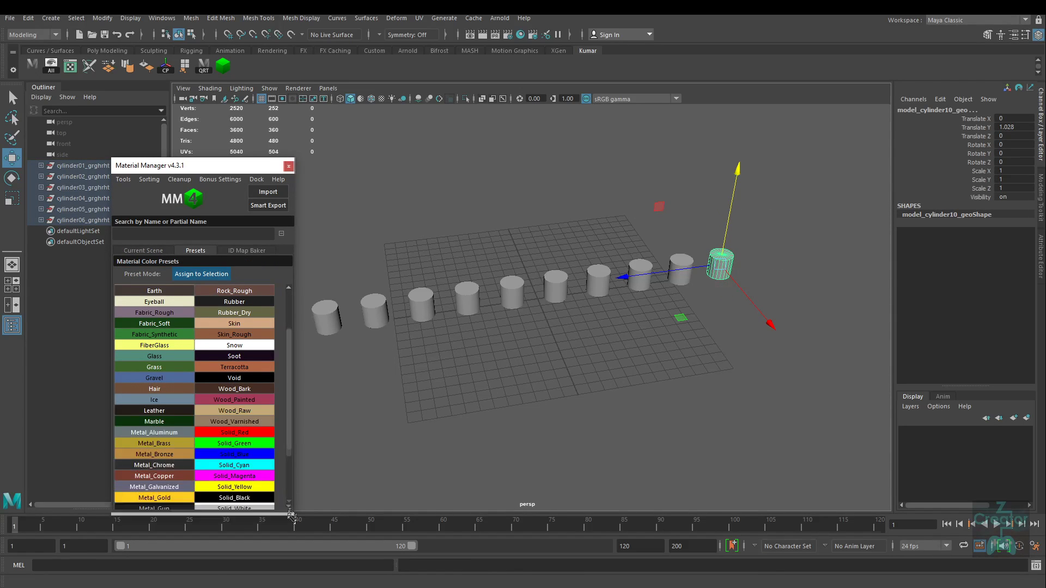
left_click_drag(290, 407, 320, 525)
scroll(260, 387, "up", 3)
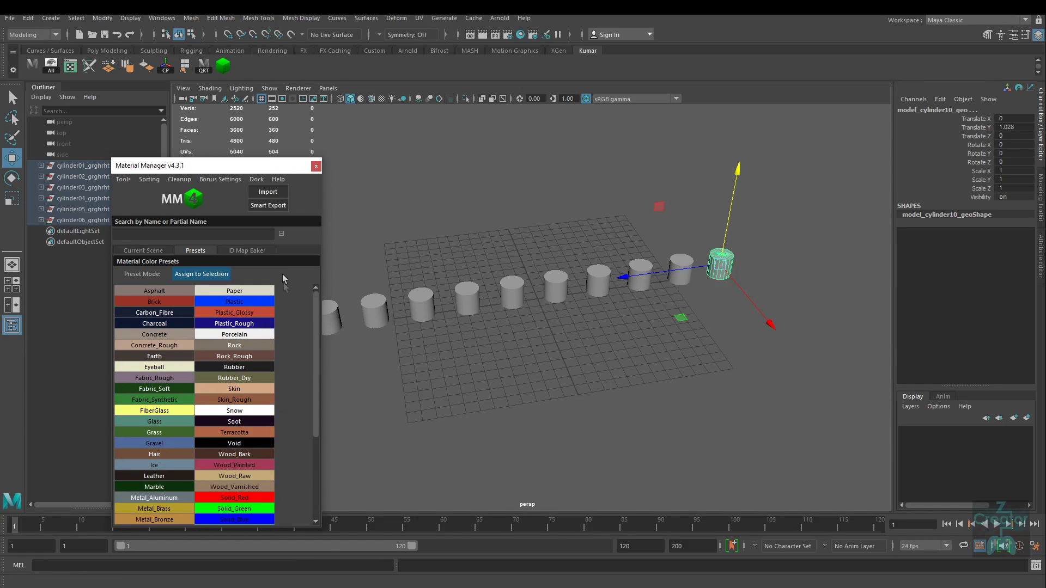
left_click(257, 251)
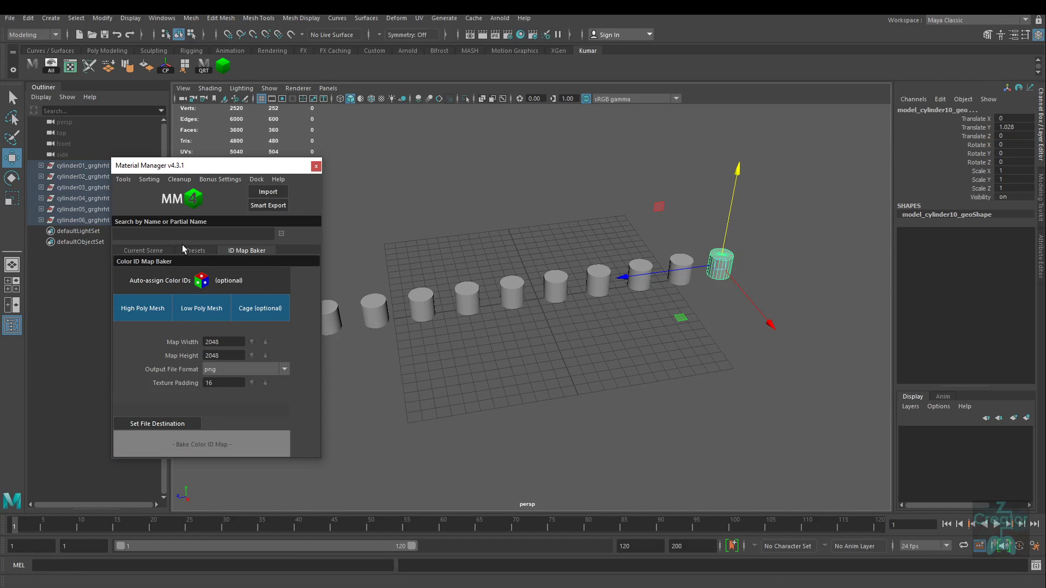
left_click_drag(838, 427, 84, 215)
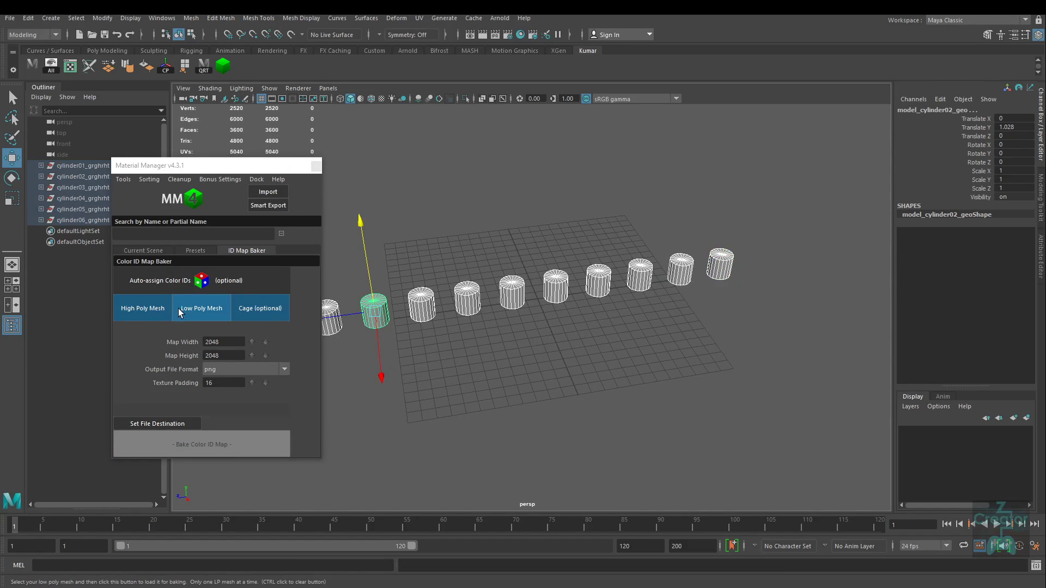
left_click(152, 280)
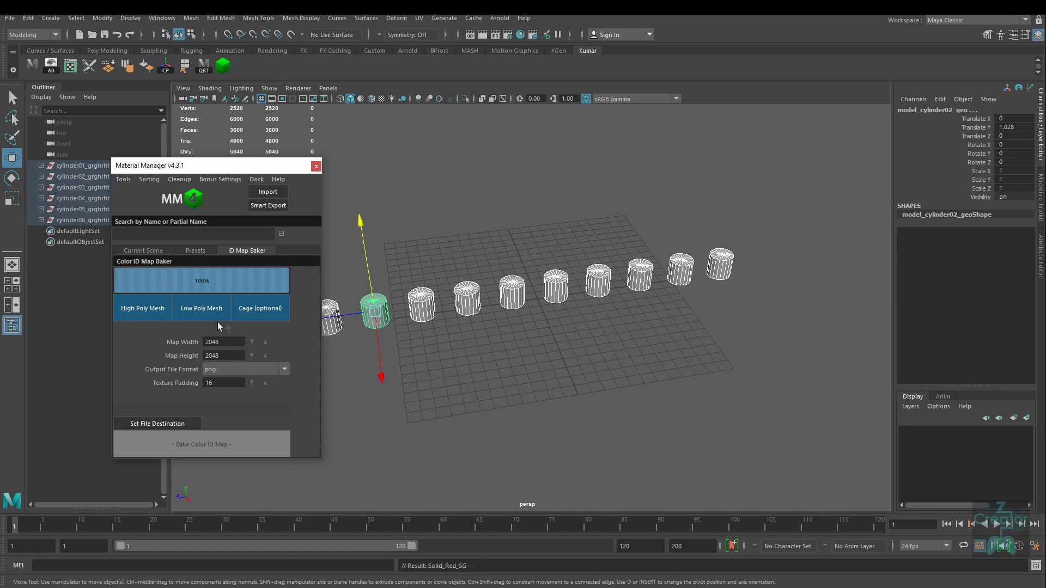
- Delete groups cylinder02_grghrht through cylinder06_grghrht, keeping only cylinder01_grghrht
left_click_drag(519, 347, 406, 219, "alt")
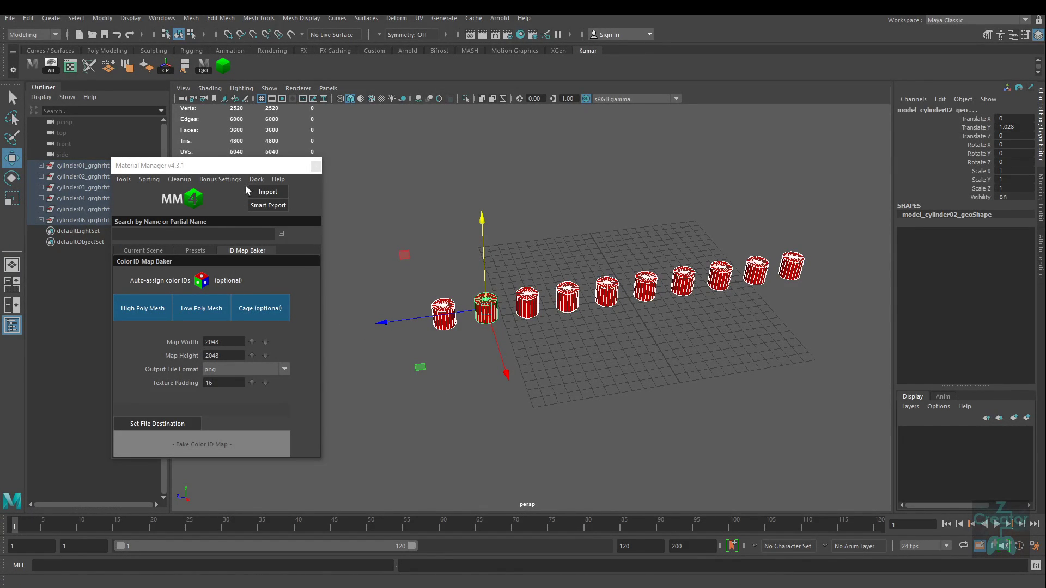
left_click_drag(212, 165, 376, 174)
left_click(83, 176)
left_click(89, 220, "ctrl")
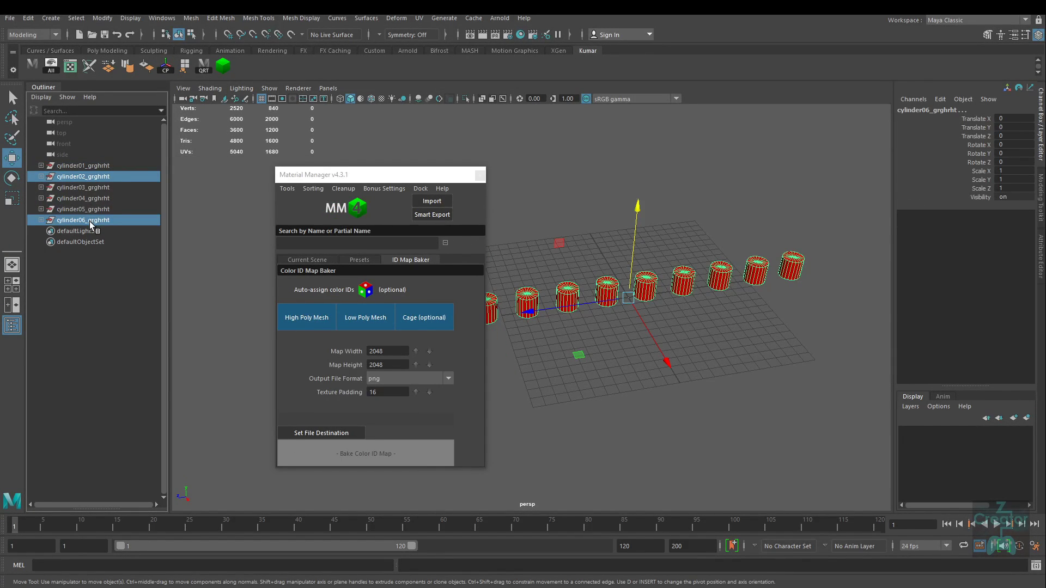
key("Delete")
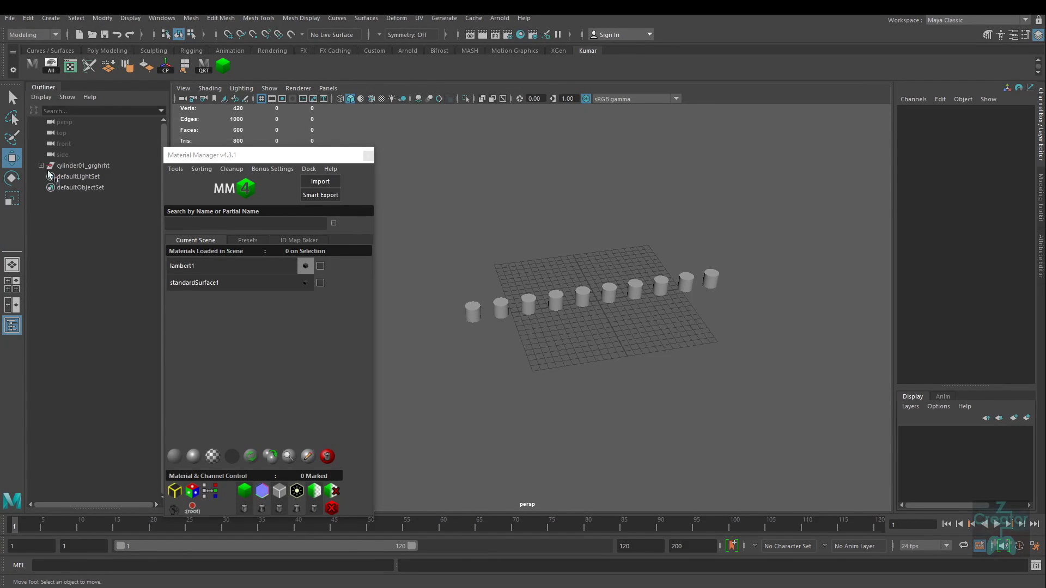
- Expand cylinder01_grghrht and compare the lambert1 and standardSurface1 material attributes
left_click(41, 165)
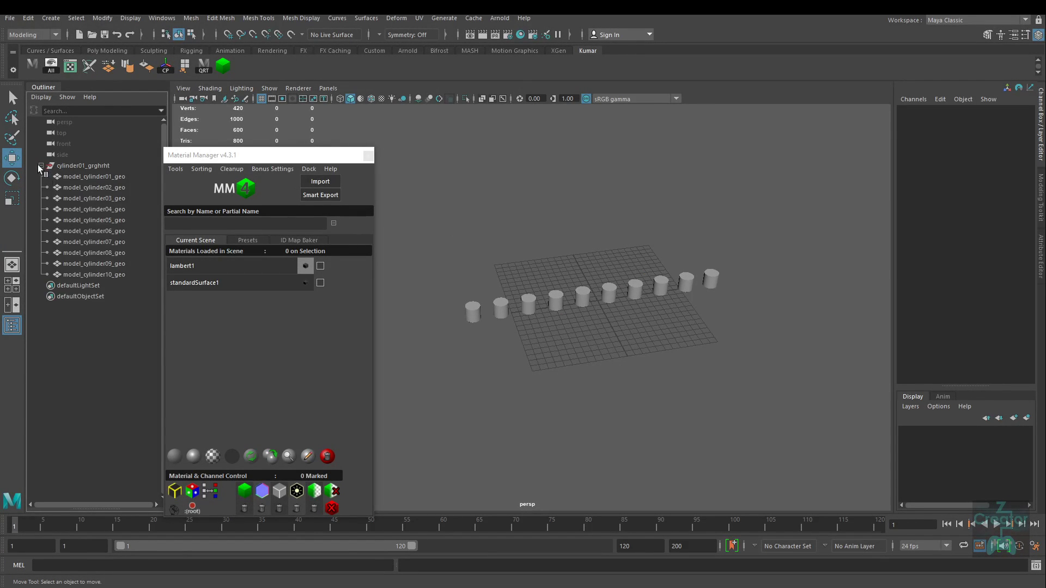
left_click(192, 268)
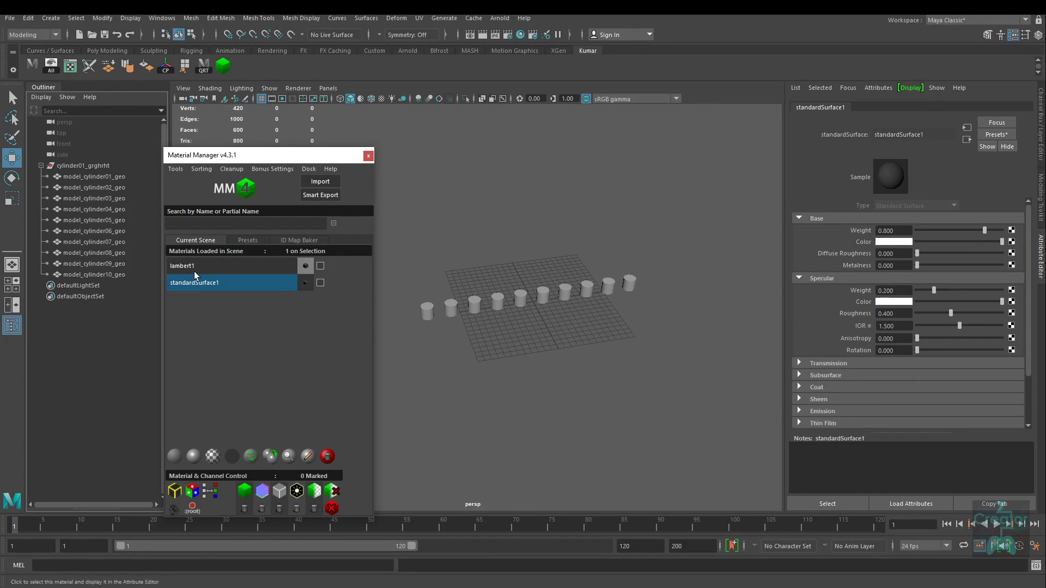
left_click(194, 271)
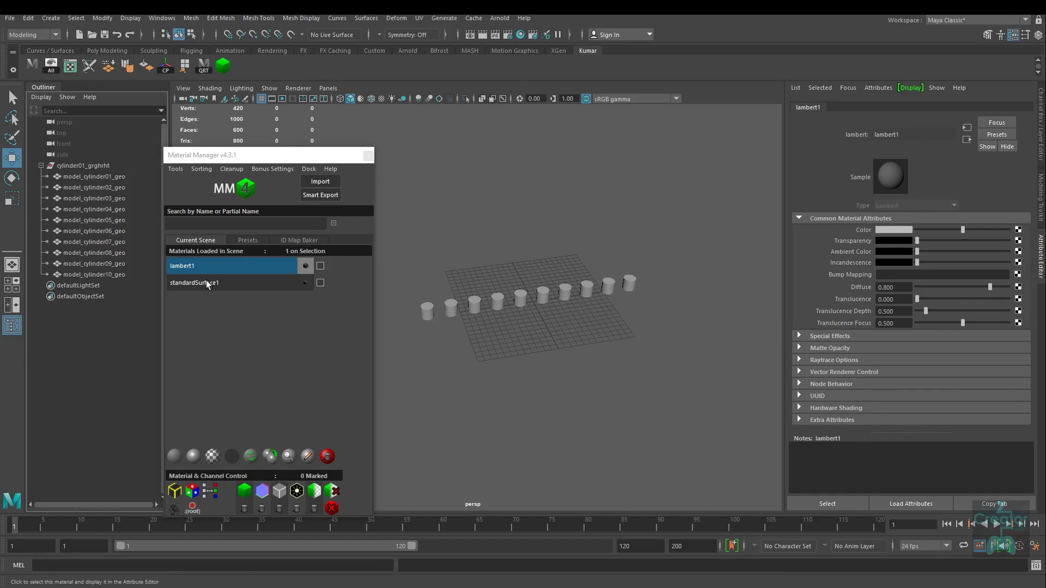
left_click(180, 285)
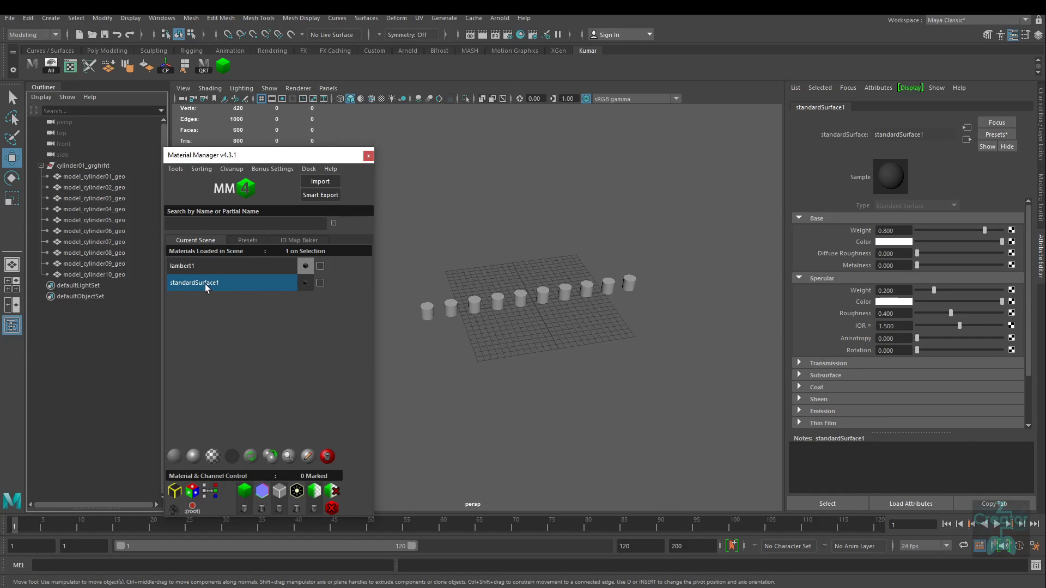
left_click(207, 267)
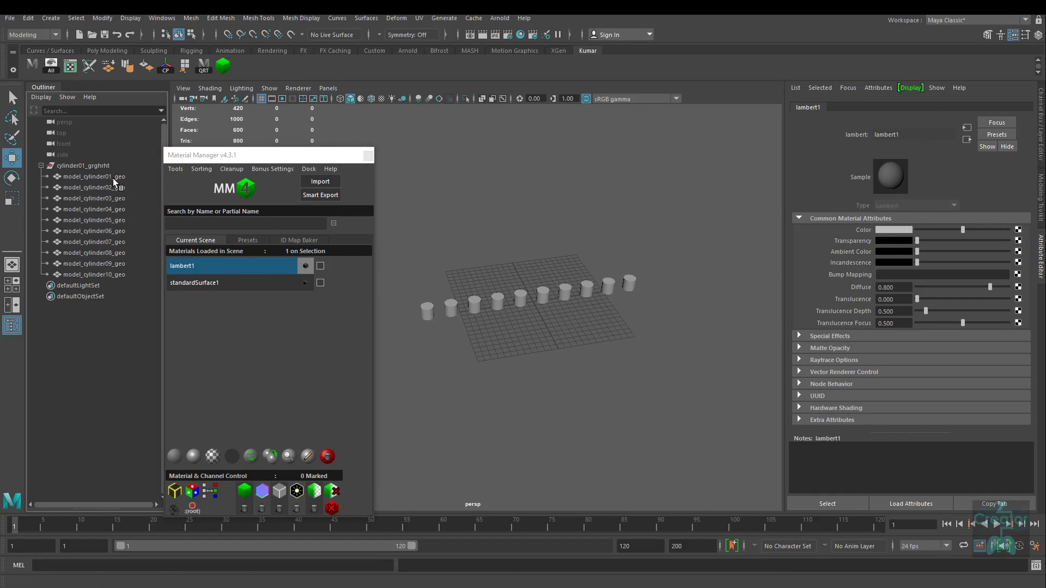
- Select model_cylinder01_geo through model_cylinder05_geo and show Material Manager's colour presets
left_click(113, 179)
left_click(114, 220, "shift")
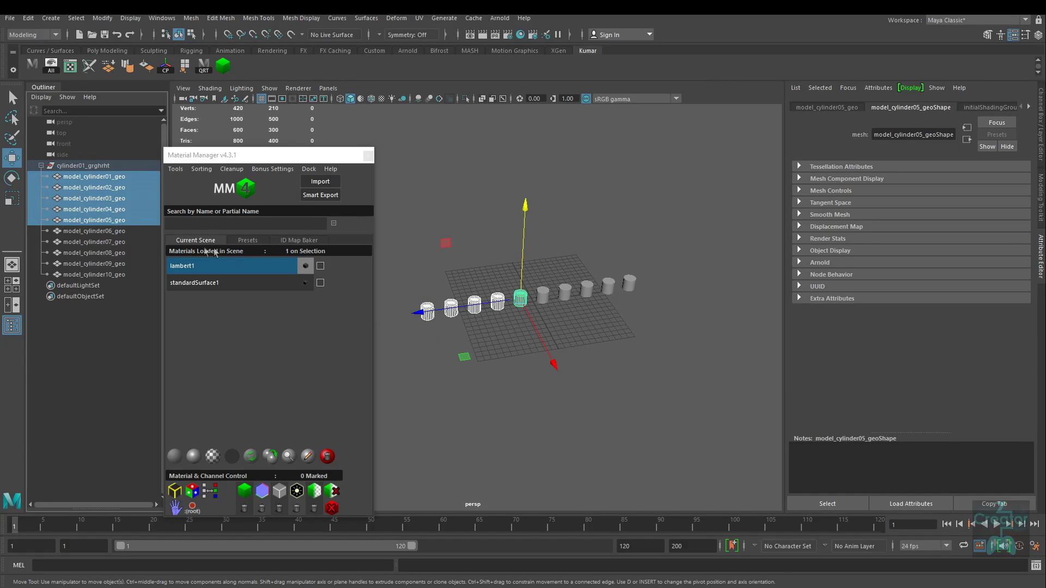
left_click(255, 240)
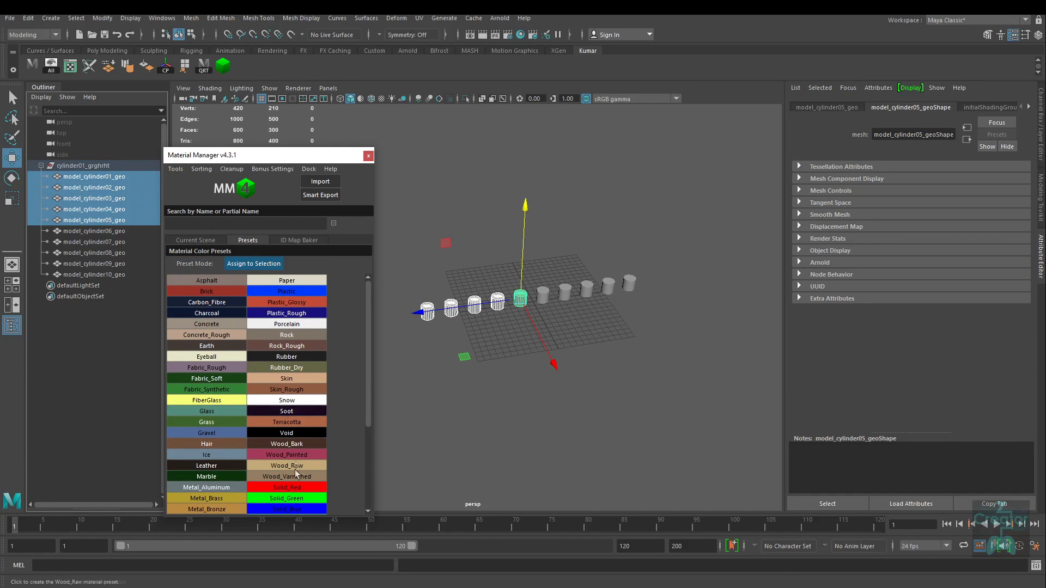
- Assign Solid_Red to cylinders 01–05, Marble to 06–07 and Rock to 08–10
left_click(287, 487)
left_click(468, 415)
mouse_move(518, 392)
left_mouse_down("alt")
mouse_move(469, 395)
mouse_move(537, 344)
left_mouse_up("alt")
left_click_drag(594, 327, 539, 292)
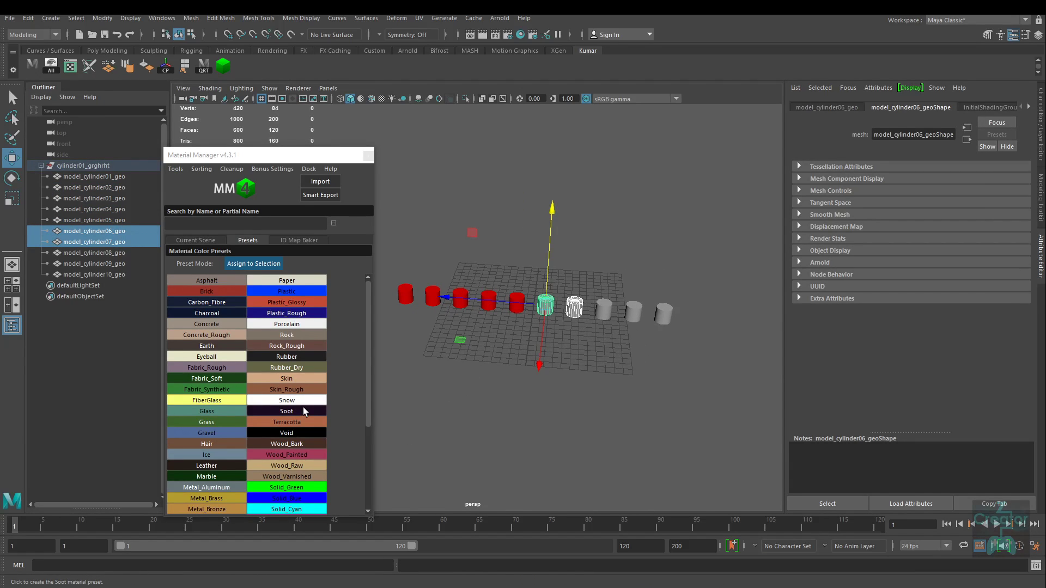
left_click(228, 474)
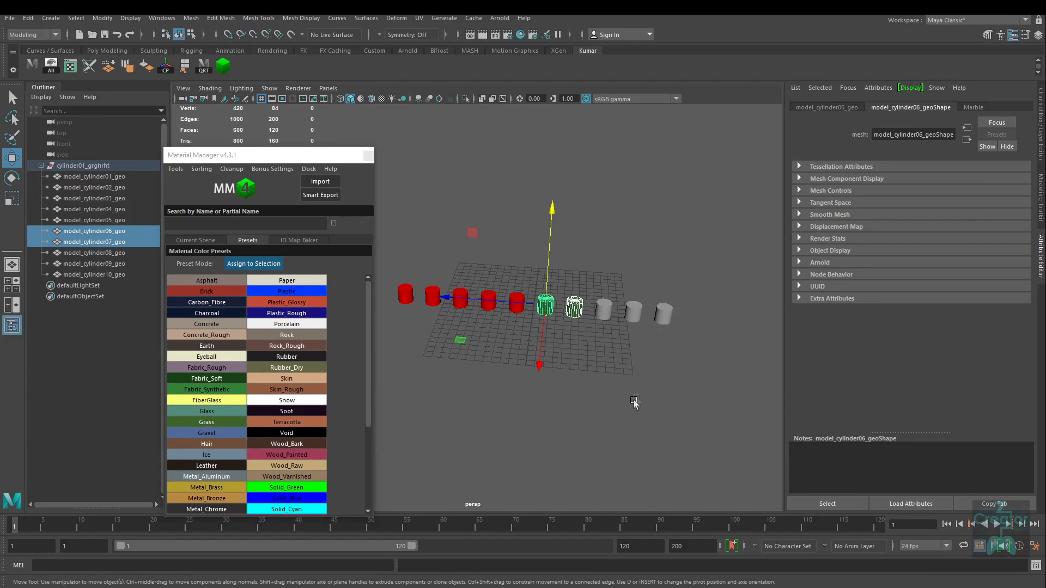
left_click(633, 403)
left_click_drag(715, 280, 603, 354)
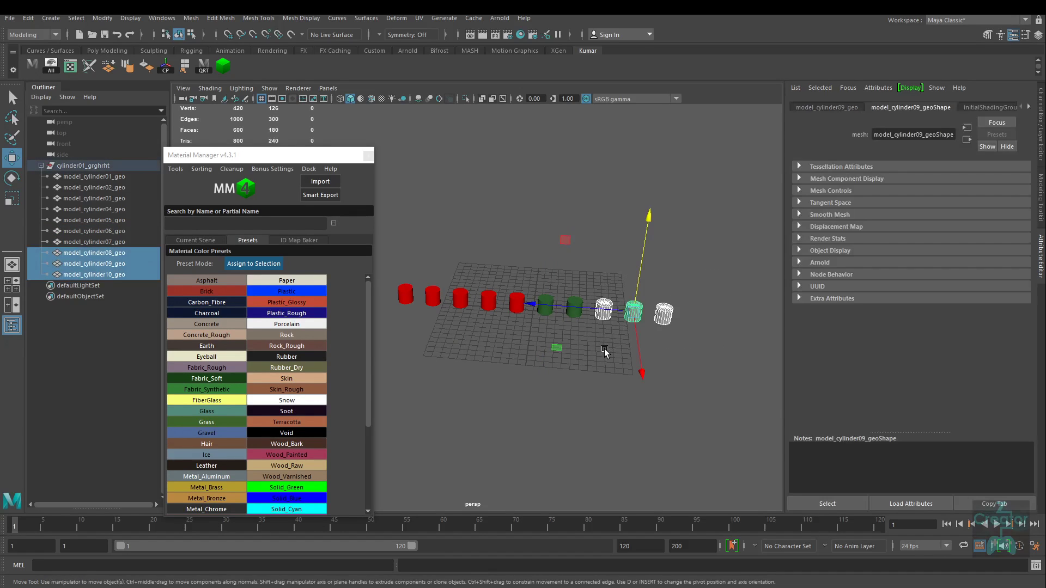
left_click(299, 335)
left_click(665, 413)
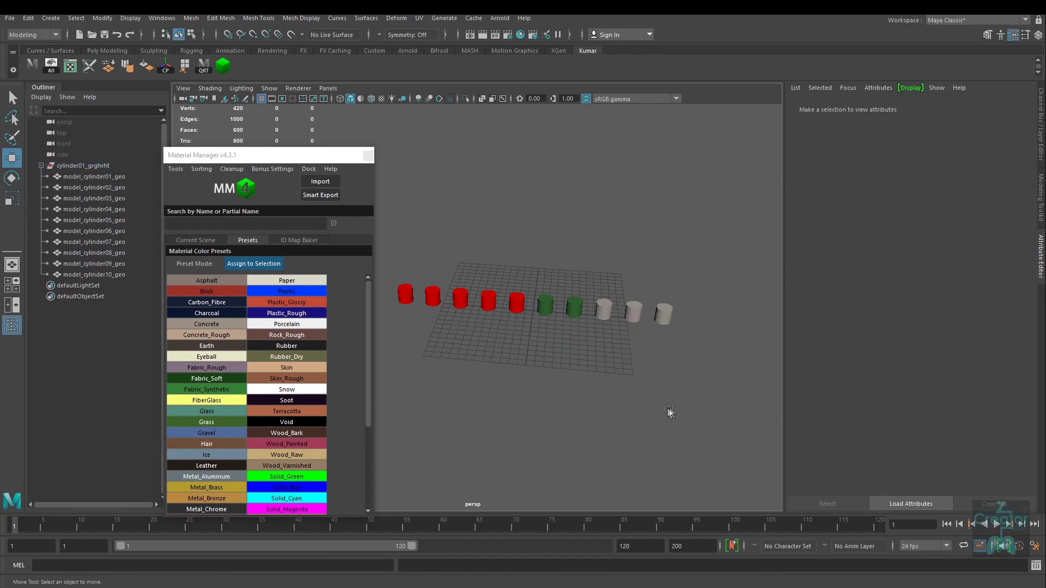
- Select all ten cylinders and list the materials now in the scene
left_click_drag(706, 400, 402, 272)
left_click_drag(493, 368, 526, 376, "alt")
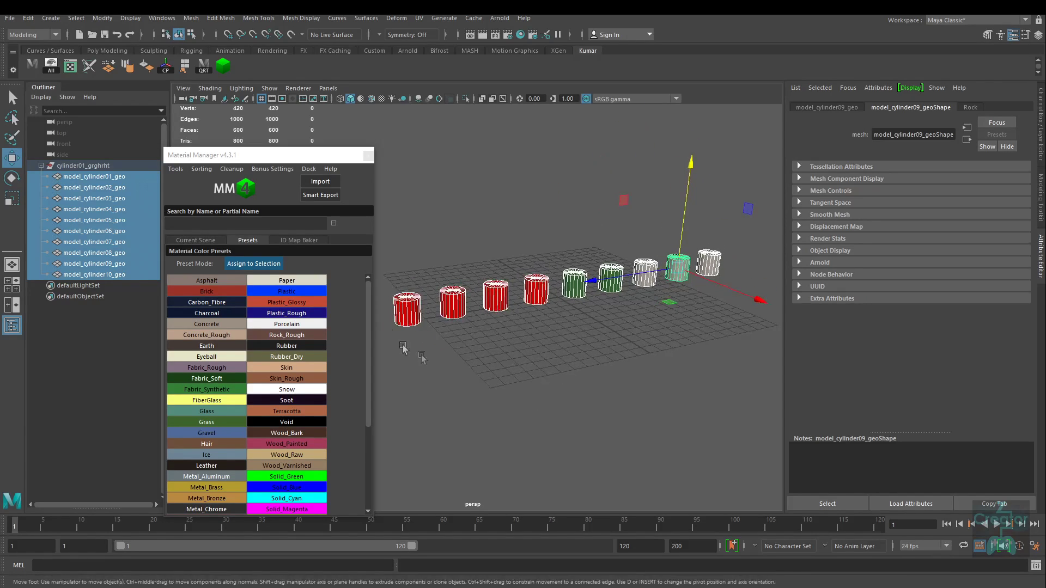
left_click(191, 241)
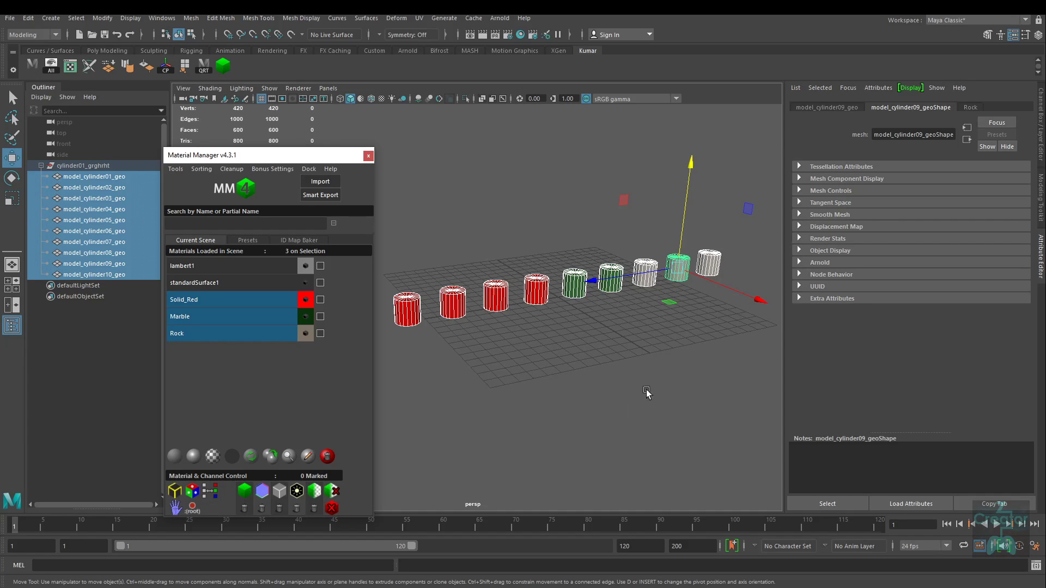
- Purge the unused preset materials via Material Manager's Cleanup, leaving lambert1 and standardSurface1
scroll(514, 376, "down", 2)
scroll(513, 376, "down", 2)
left_click(659, 373)
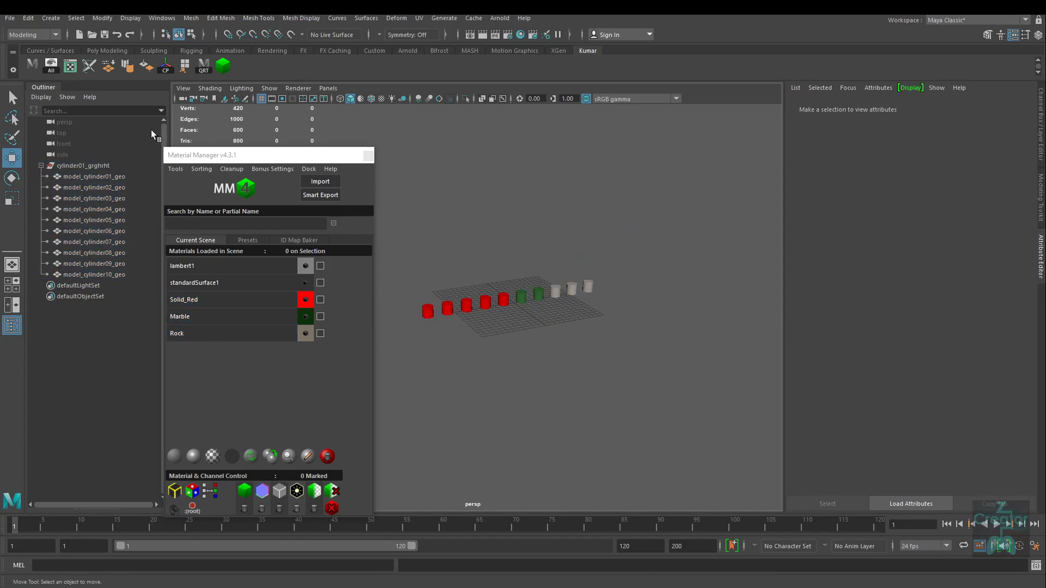
left_click(230, 170)
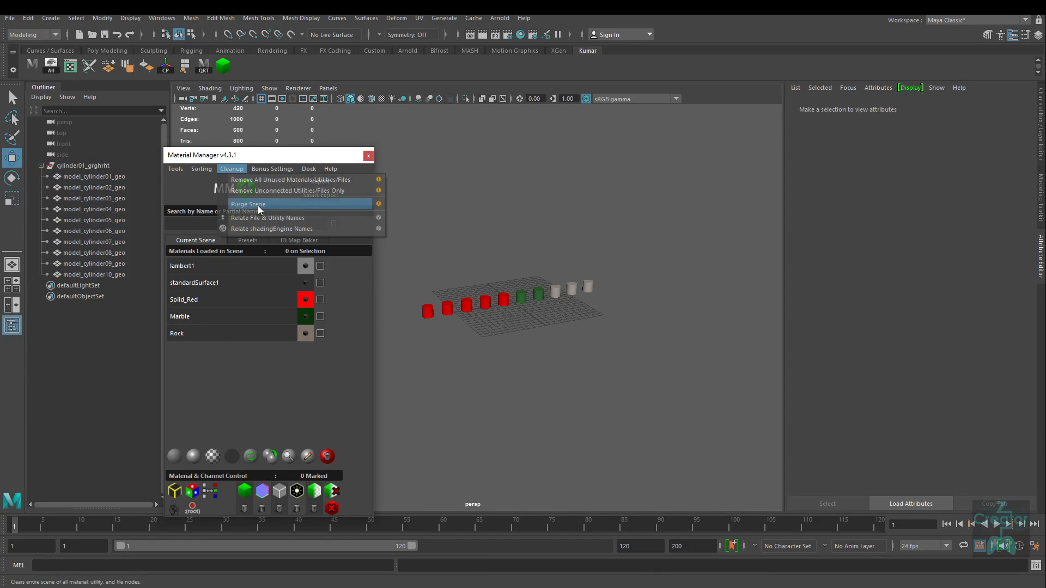
left_click(257, 205)
left_click_drag(473, 293, 427, 273, "alt")
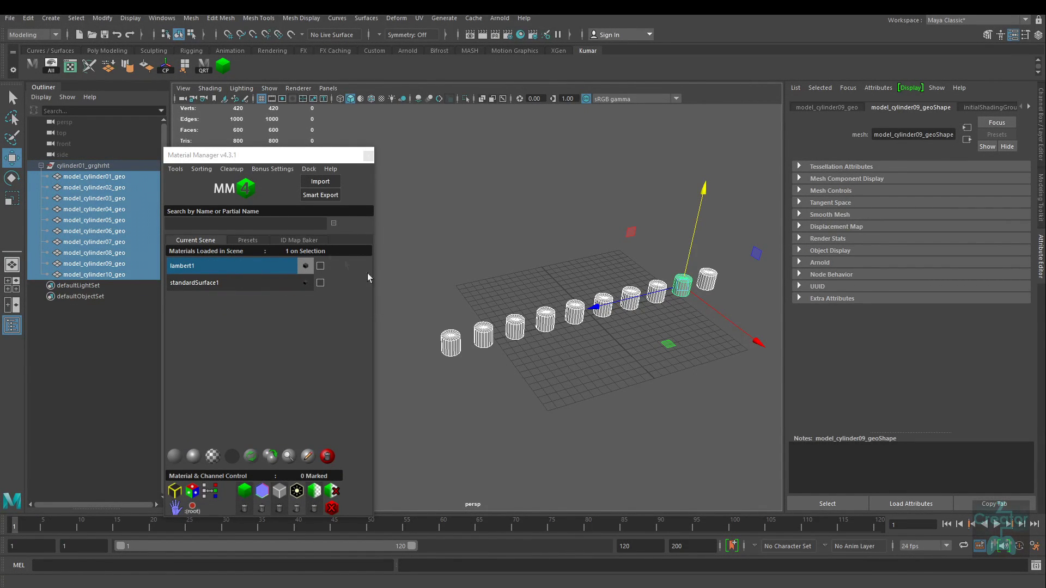
- Assign the Solid_Red preset to model_cylinder01_geo alone
left_click_drag(457, 387, 417, 343)
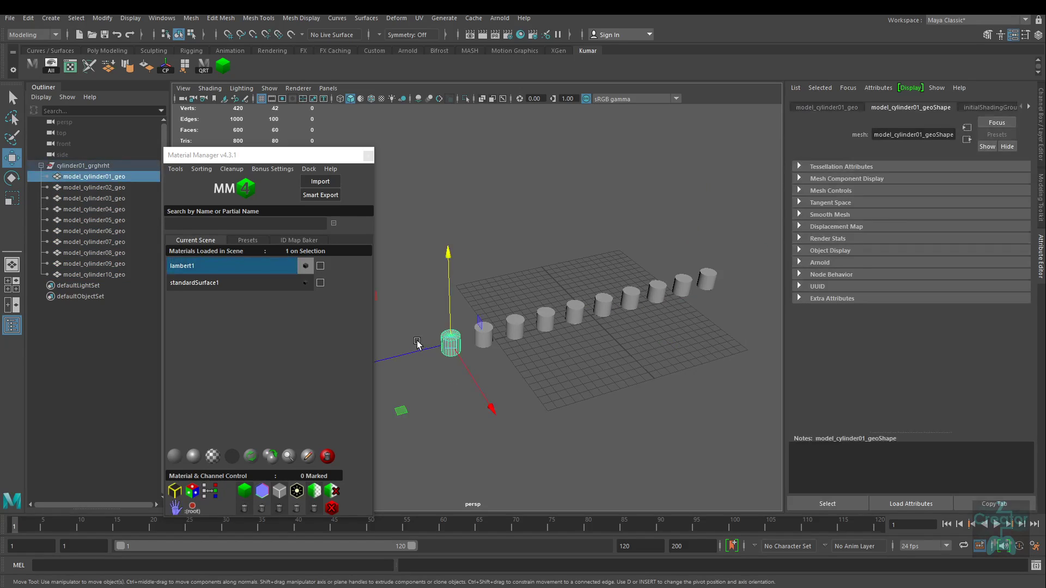
left_click(297, 240)
left_click(248, 241)
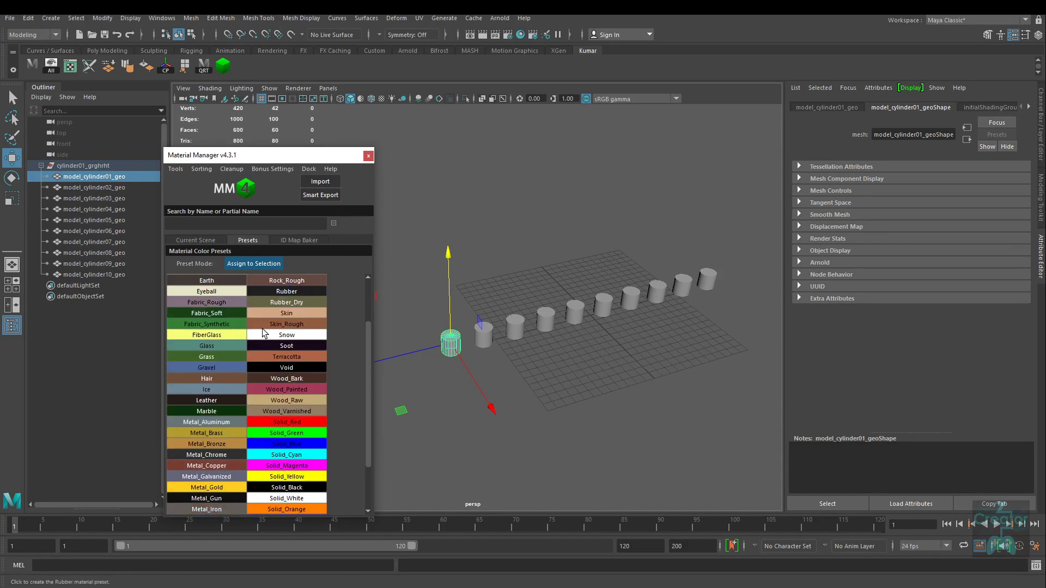
left_click(295, 426)
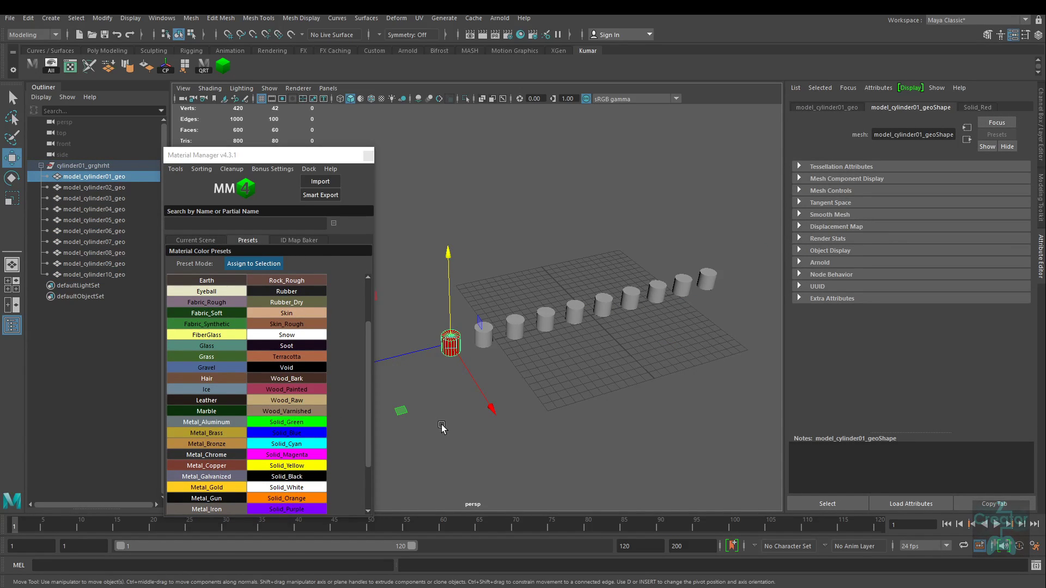
scroll(394, 338, "up", 3)
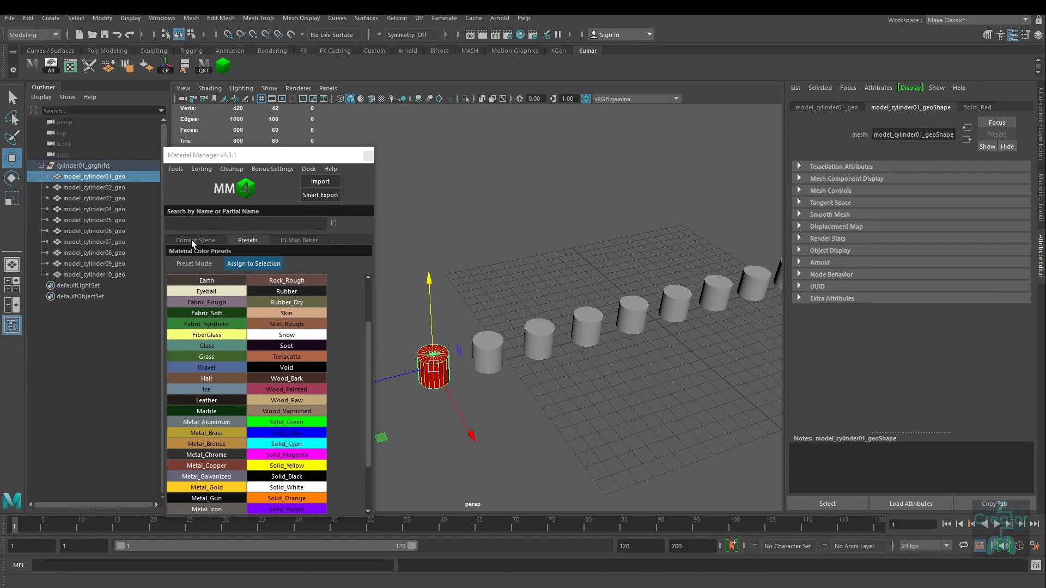
- Connect diffuse and normal map nodes to Solid_Red, cancelling both image pickers without choosing files
left_click(196, 240)
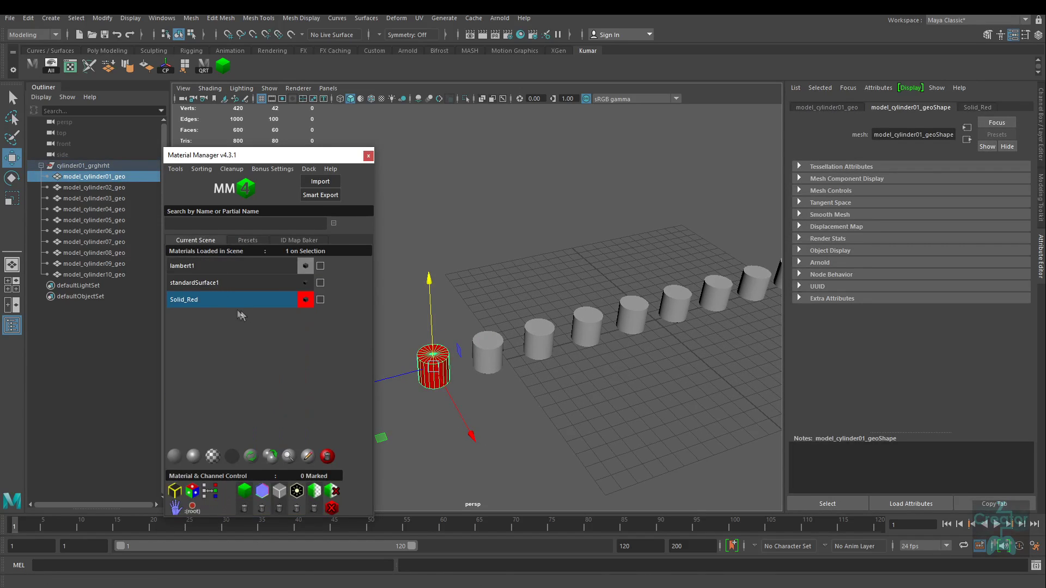
left_click(243, 492)
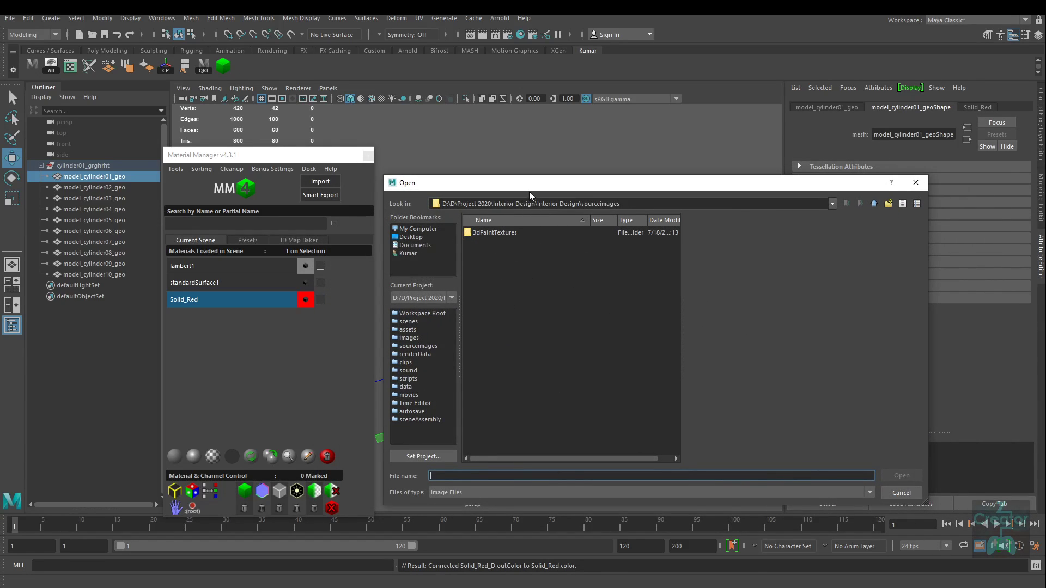
left_click_drag(530, 193, 567, 189)
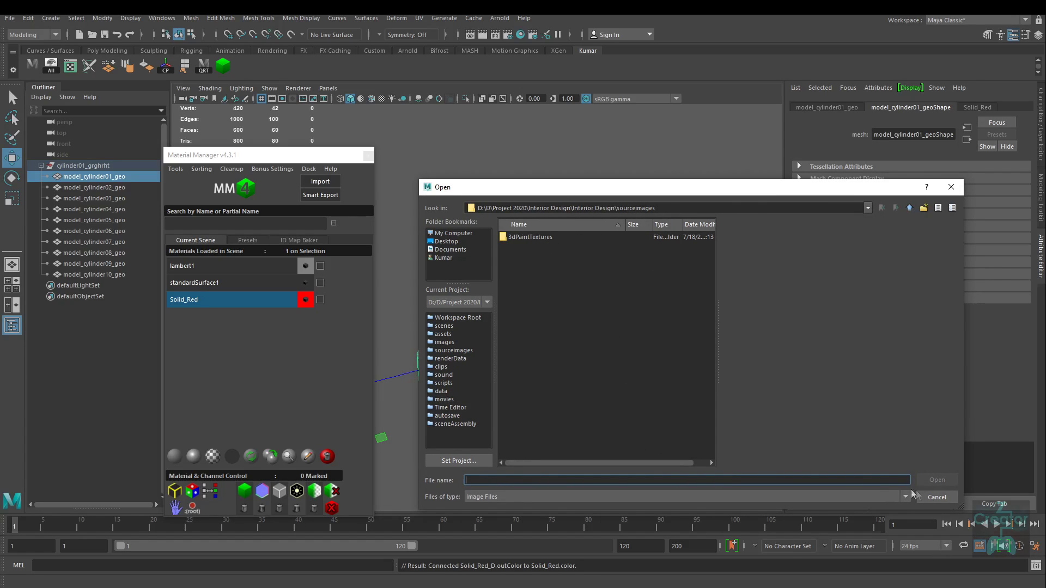
left_click(936, 497)
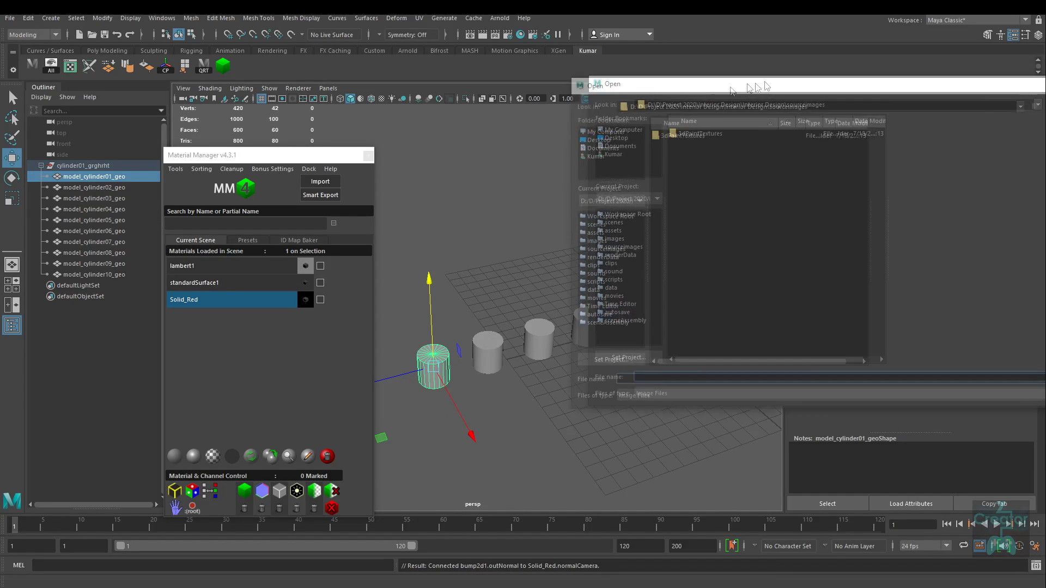
left_click_drag(752, 86, 682, 145)
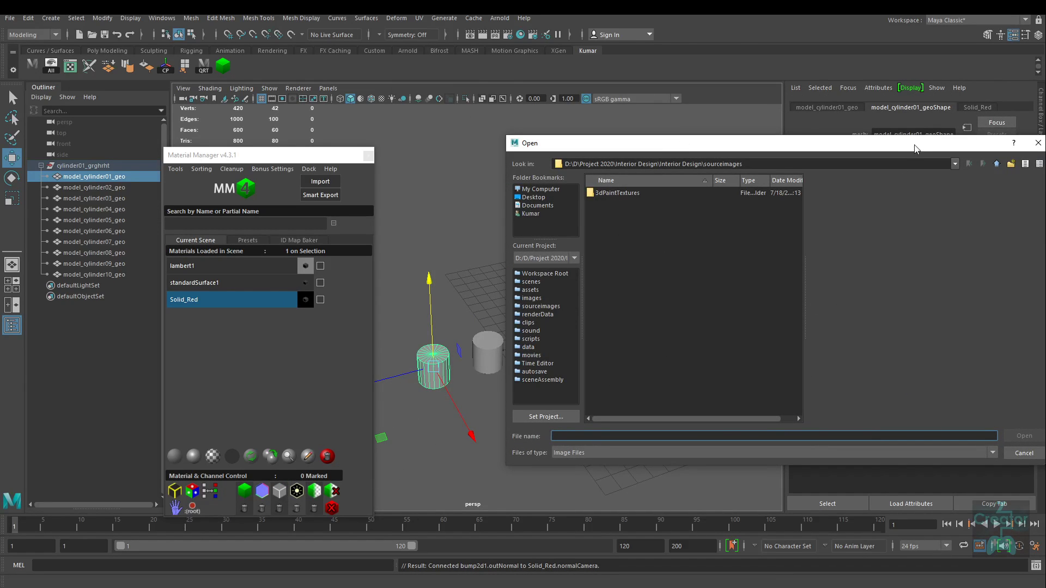
left_click_drag(915, 148, 780, 149)
left_click(893, 143)
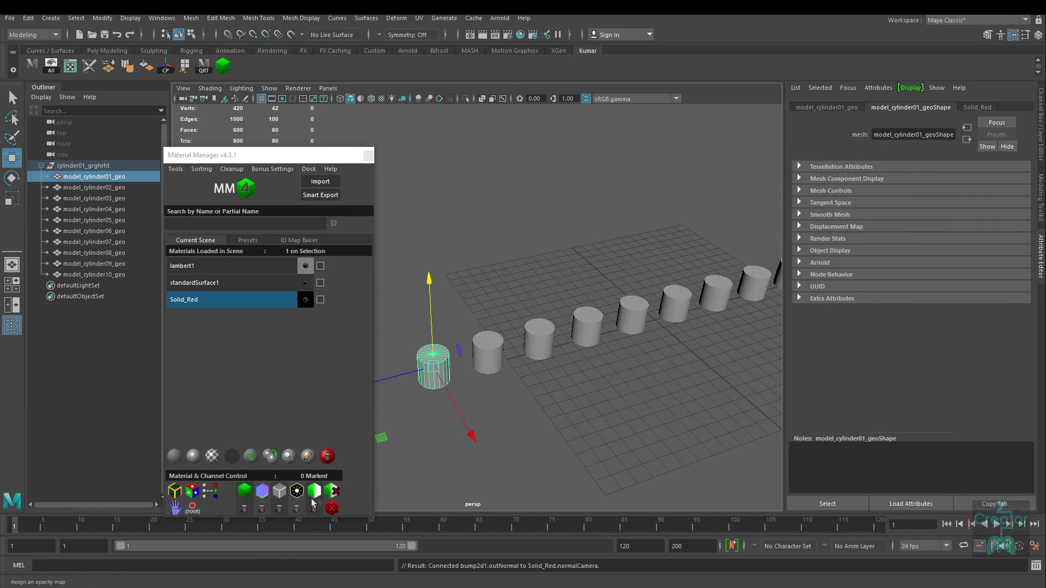
- Remove the diffuse and normal maps from Solid_Red and deselect the cylinder
left_click(245, 510)
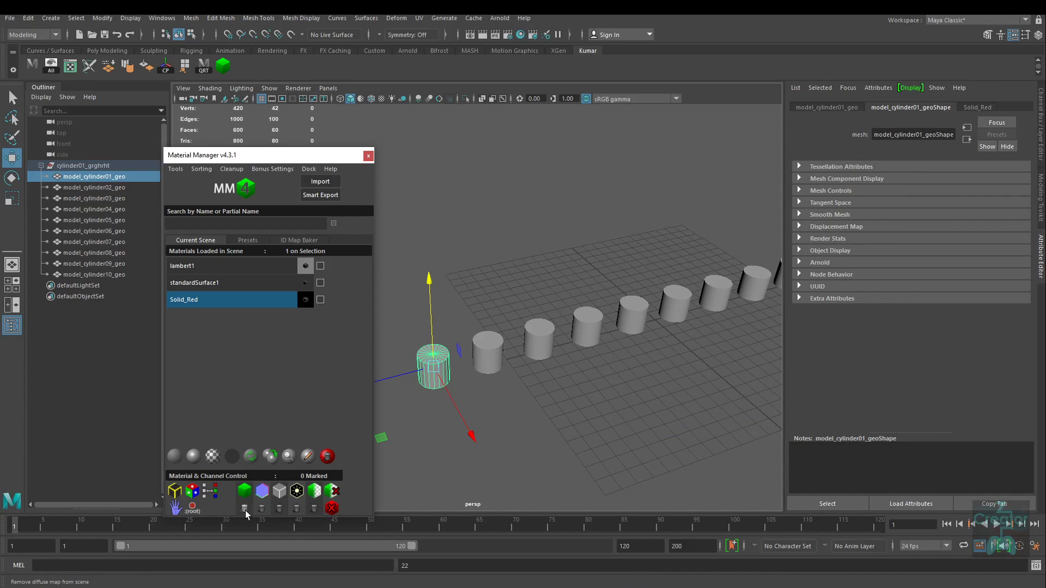
left_click(266, 508)
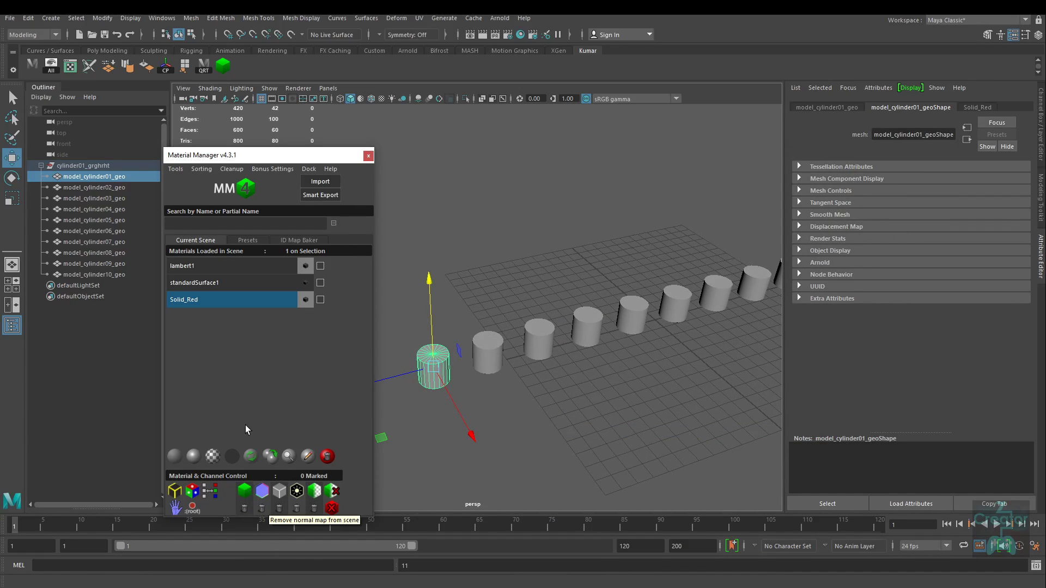
scroll(550, 439, "down", 3)
scroll(541, 401, "down", 2)
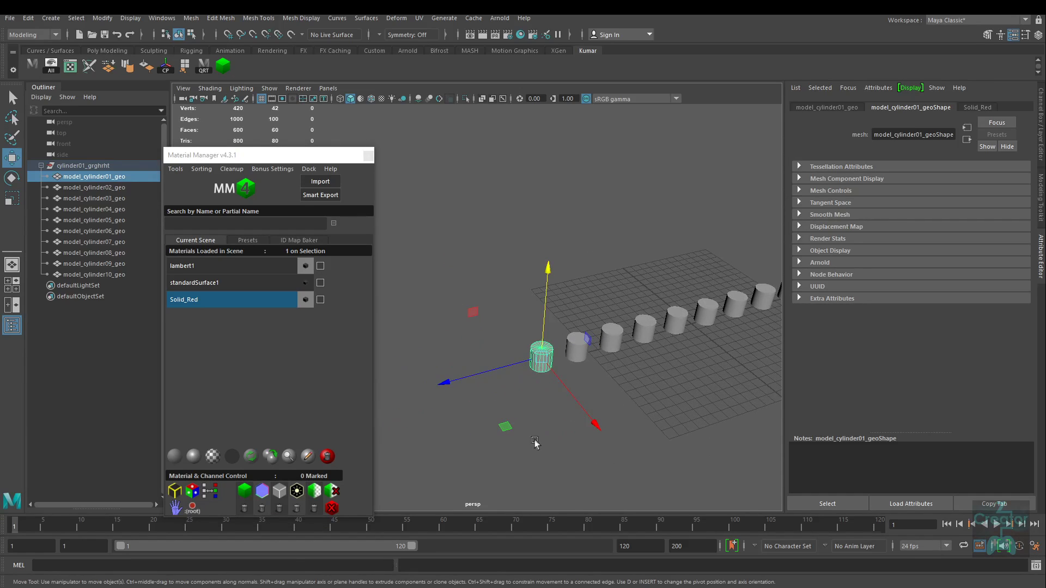
left_click(531, 436)
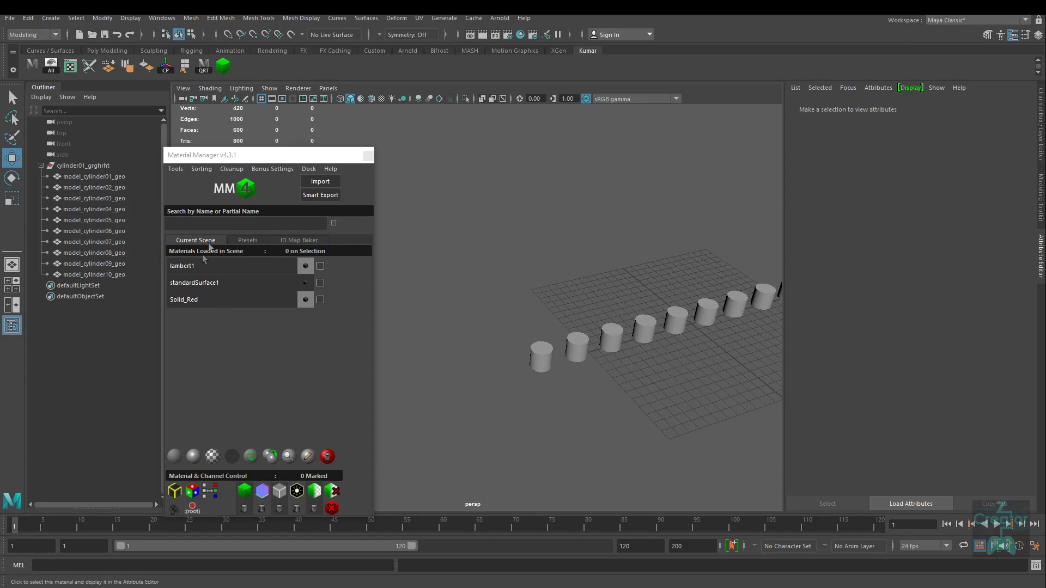
- Delete unused material nodes through Material Manager's Cleanup menu
left_click(231, 169)
left_click(253, 204)
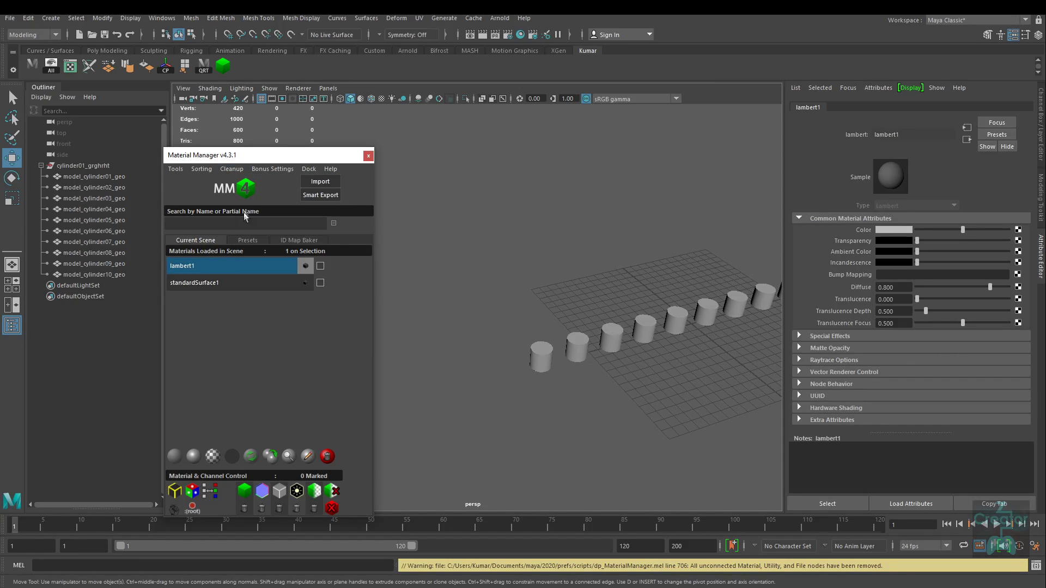
left_click_drag(532, 389, 442, 268, "alt")
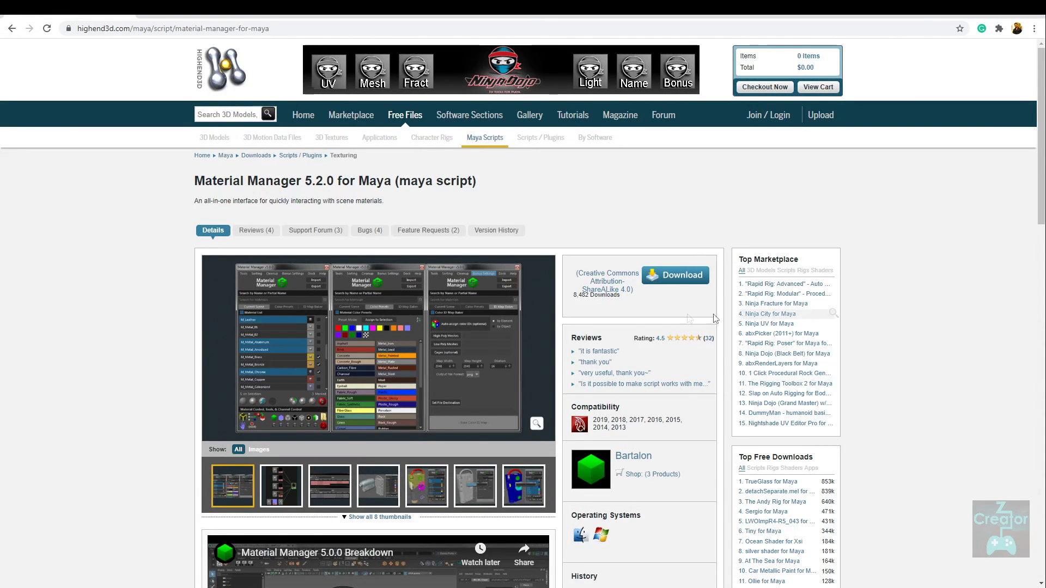
- Read the Material Manager 5.2.0 description and highlight its compatible Maya versions
scroll(349, 331, "down", 4)
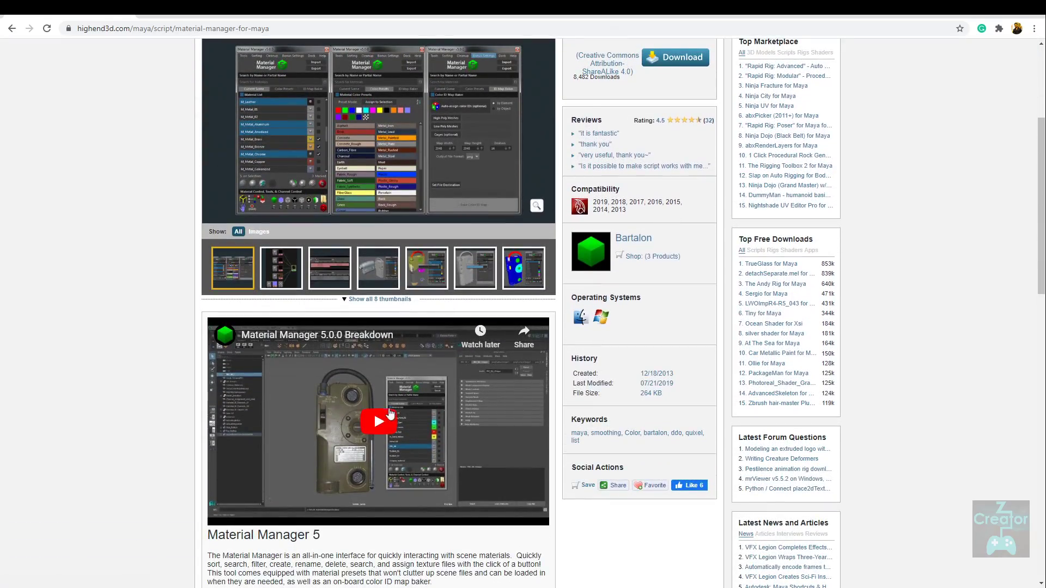
scroll(376, 369, "down", 1)
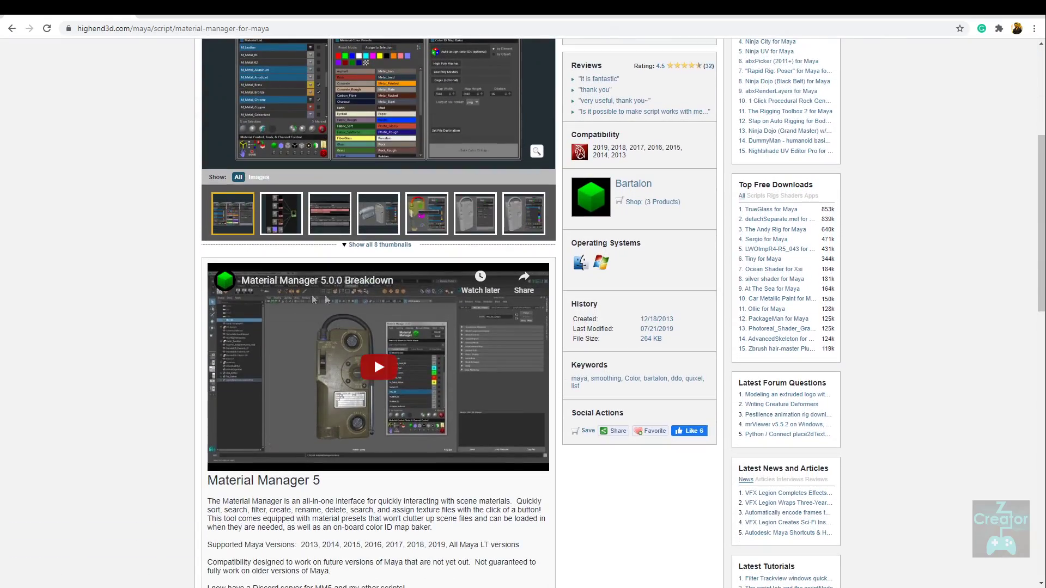
scroll(374, 358, "down", 1)
scroll(363, 310, "down", 1)
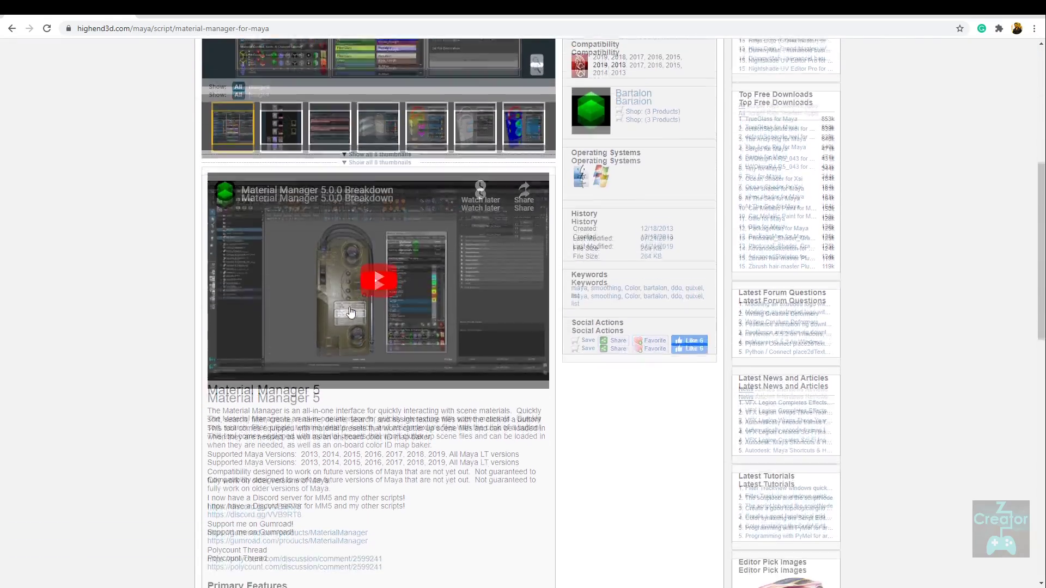
scroll(386, 331, "down", 2)
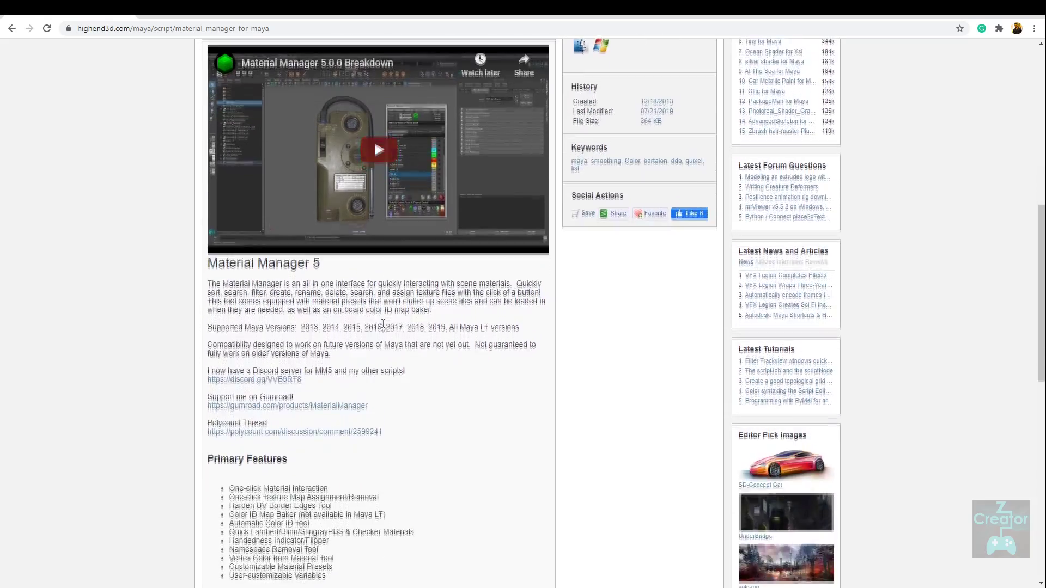
scroll(490, 349, "up", 4)
scroll(545, 360, "up", 2)
scroll(597, 368, "up", 2)
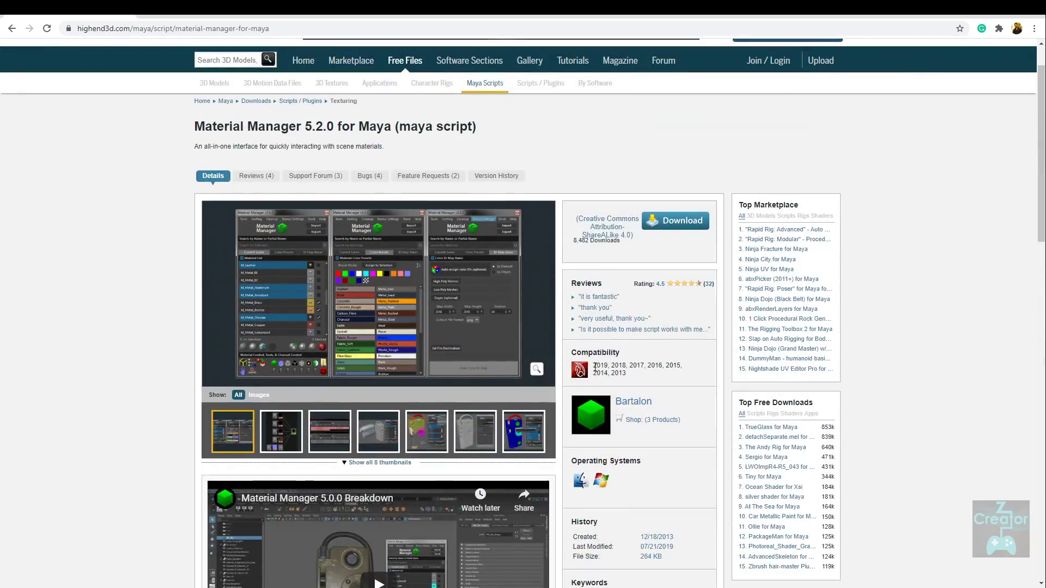
left_click_drag(593, 366, 629, 376)
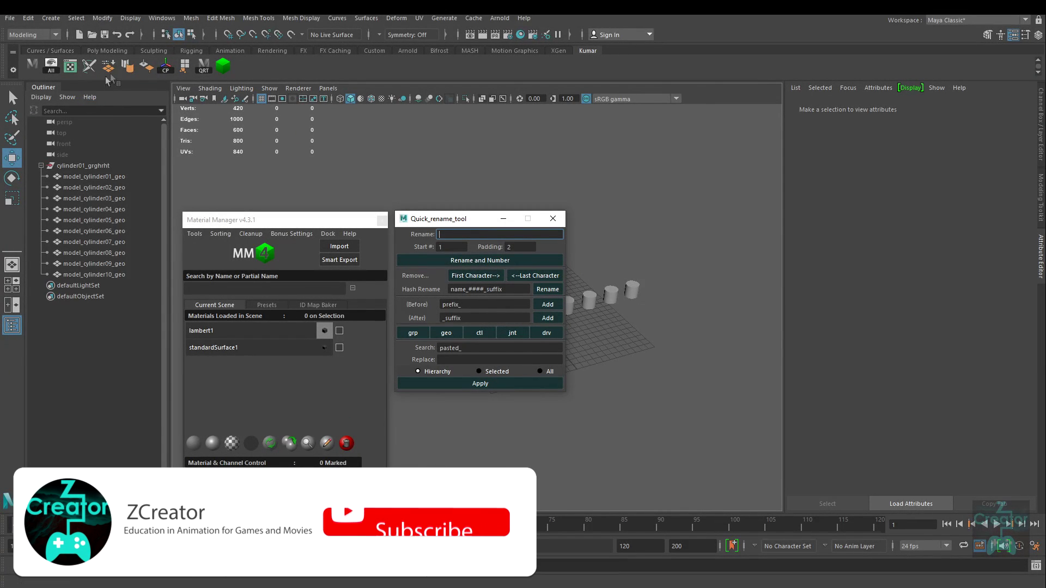
- Draw curve1 with the EP Curve Tool as a loop in front of the cylinder row
left_click(66, 52)
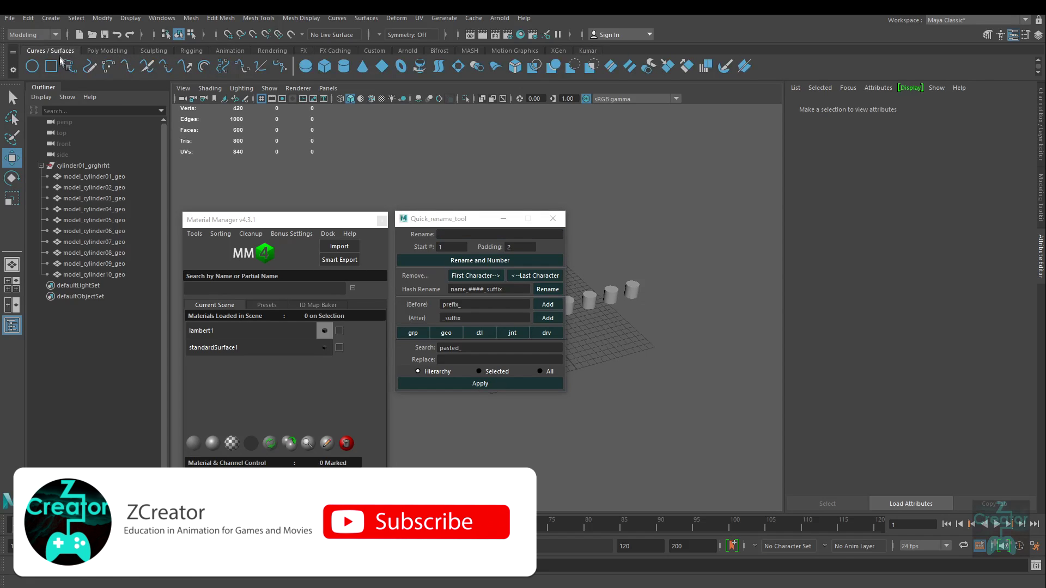
left_click(88, 67)
left_click(592, 454)
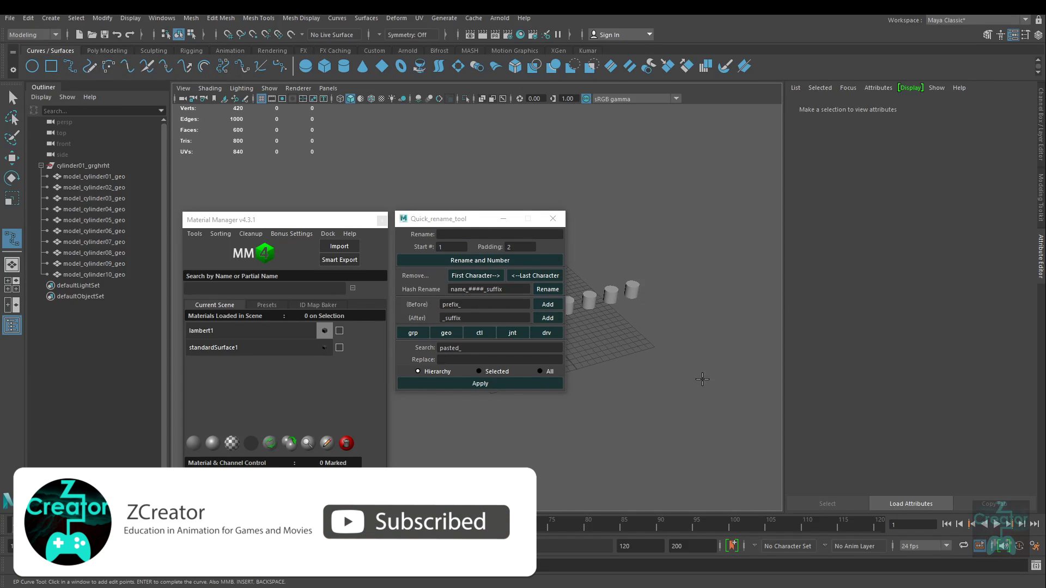
left_click(703, 380)
key("Return")
left_click(493, 443)
left_click(548, 393)
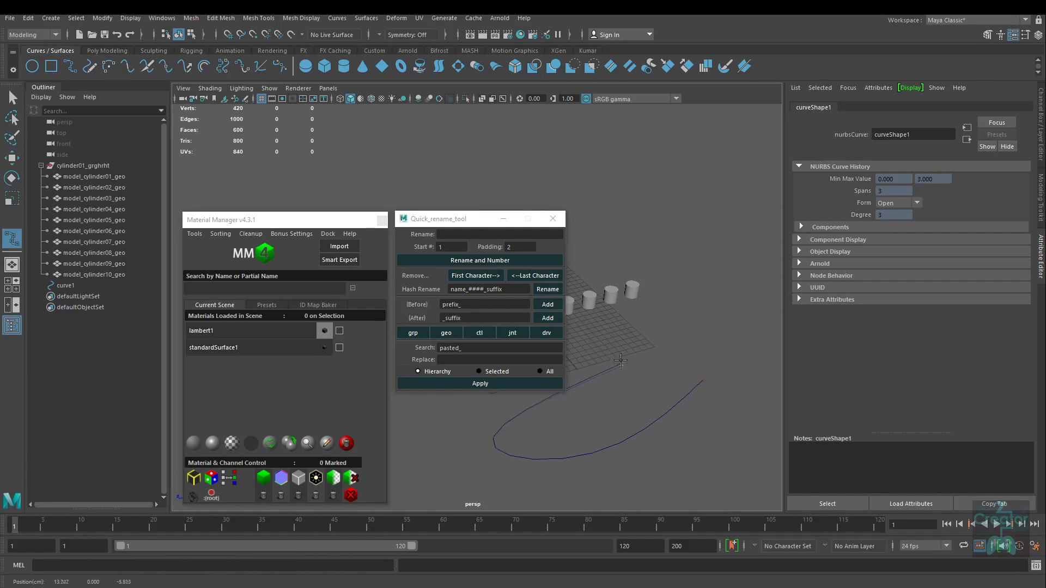
left_click(697, 282)
key("Return")
key("w")
- Close the Quick_rename_tool and Material Manager windows and reframe the view along the cylinders
mouse_move(707, 386)
left_mouse_down("alt")
mouse_move(736, 387)
mouse_move(659, 392)
mouse_move(627, 376)
left_mouse_up("alt")
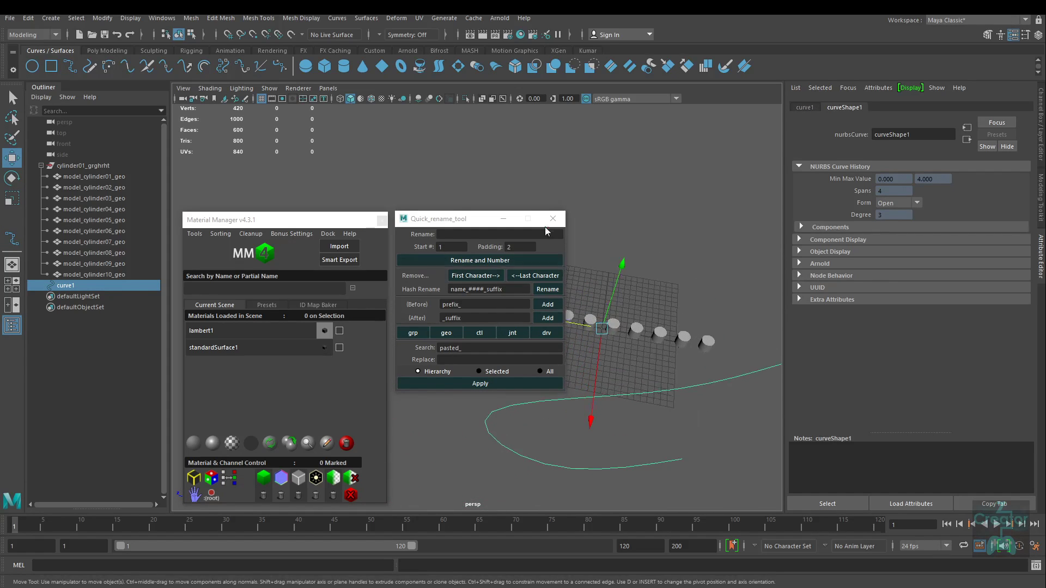
left_click(553, 218)
left_click(384, 223)
left_click_drag(436, 303, 633, 319, "alt")
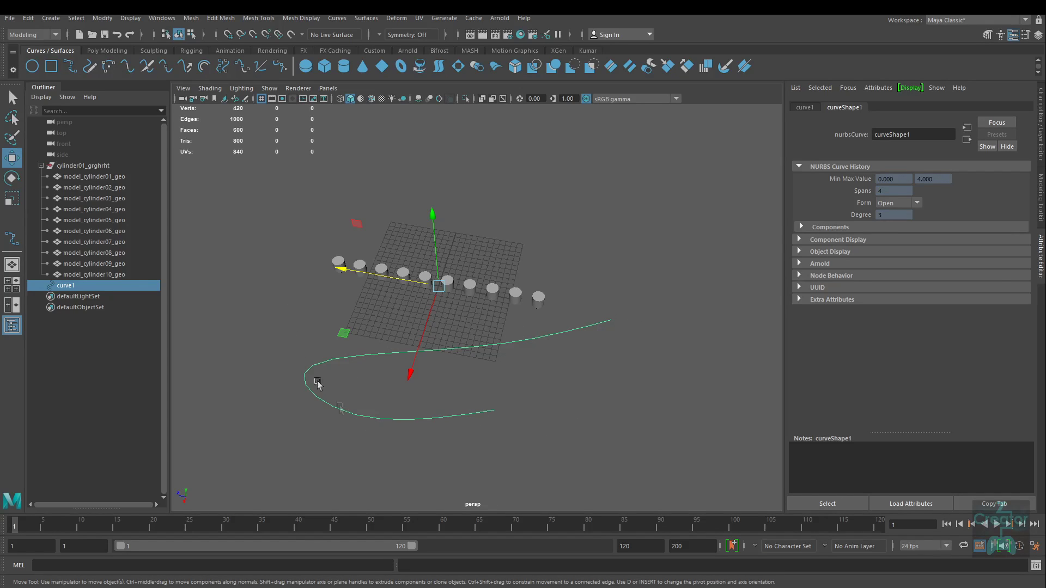
middle_click_drag(456, 393, 502, 412, "alt")
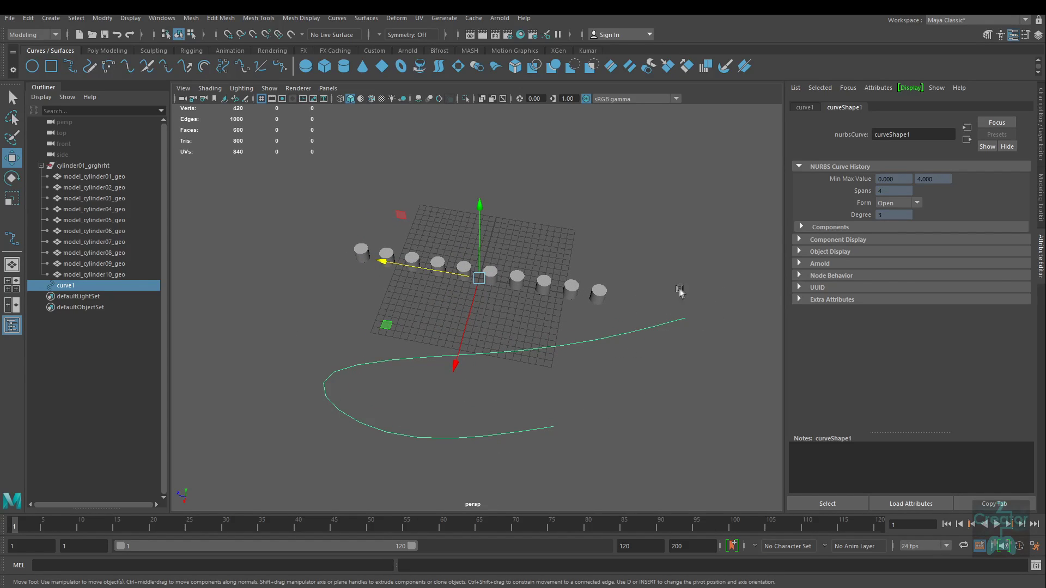
mouse_move(626, 366)
left_mouse_down("alt")
mouse_move(640, 350)
mouse_move(523, 360)
left_mouse_up("alt")
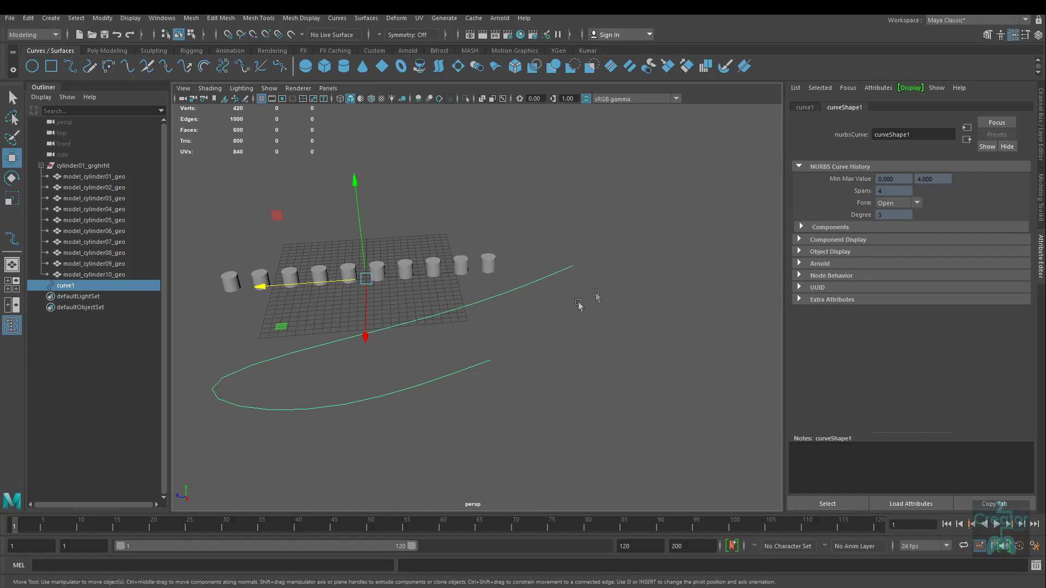
middle_click_drag(485, 330, 533, 322, "alt")
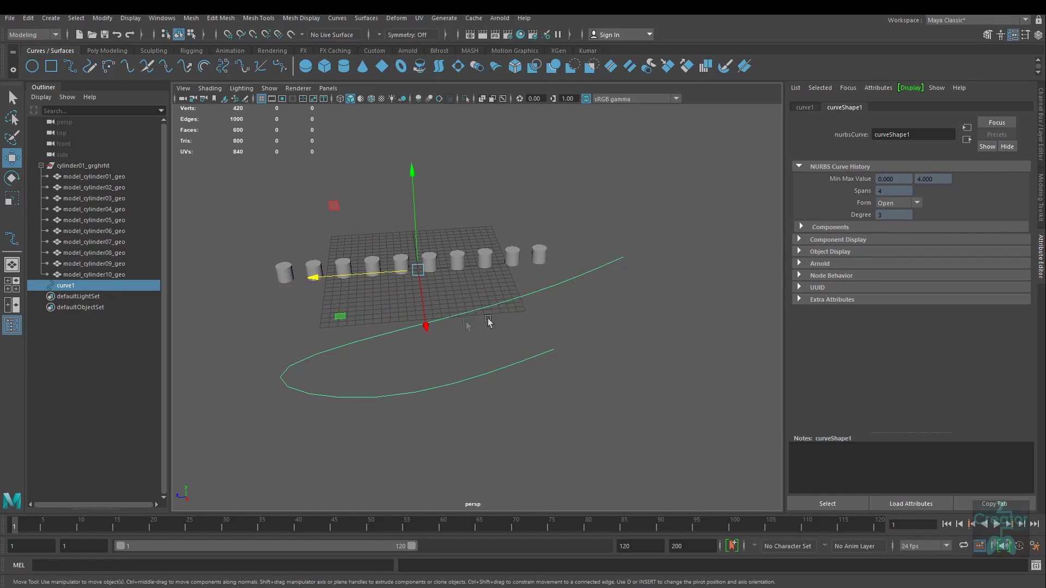
mouse_move(409, 396)
left_mouse_down("alt")
mouse_move(432, 381)
mouse_move(572, 399)
mouse_move(524, 403)
left_mouse_up("alt")
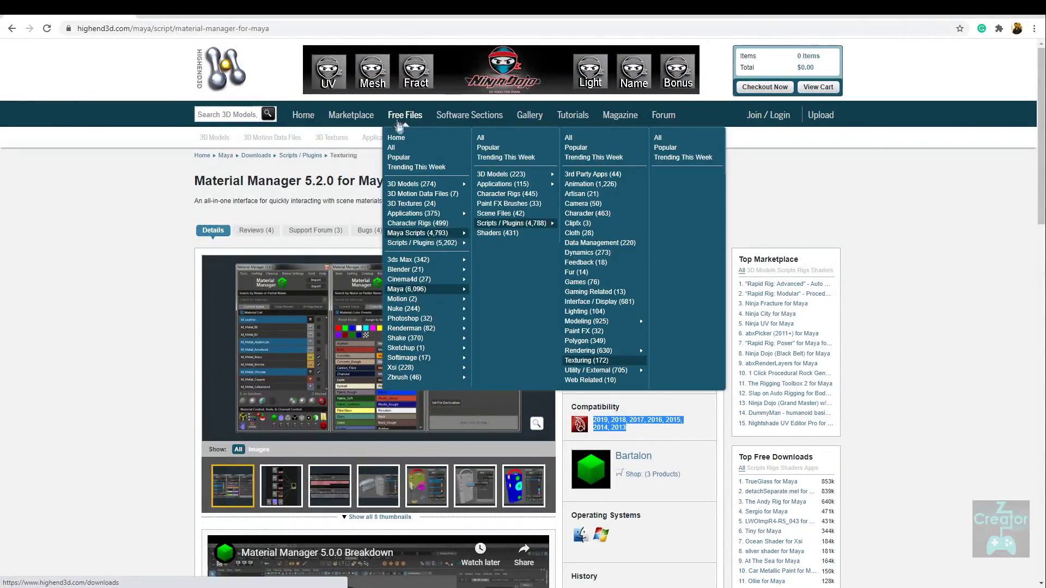
mouse_move(417, 233)
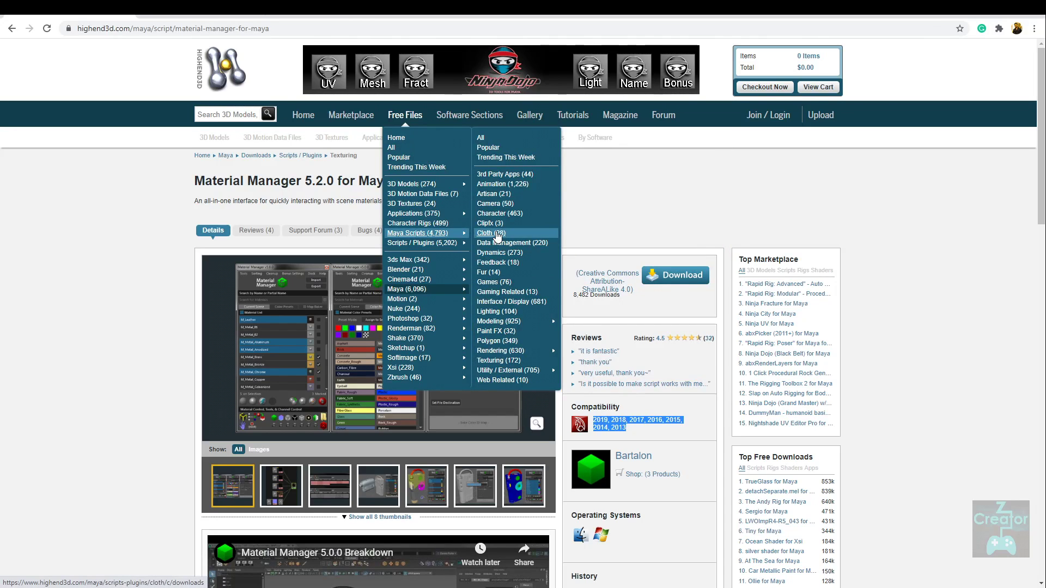
- Open the Maya Scripts / Plugins (4,788) listing and scroll through its entries back to the top
left_click(507, 321)
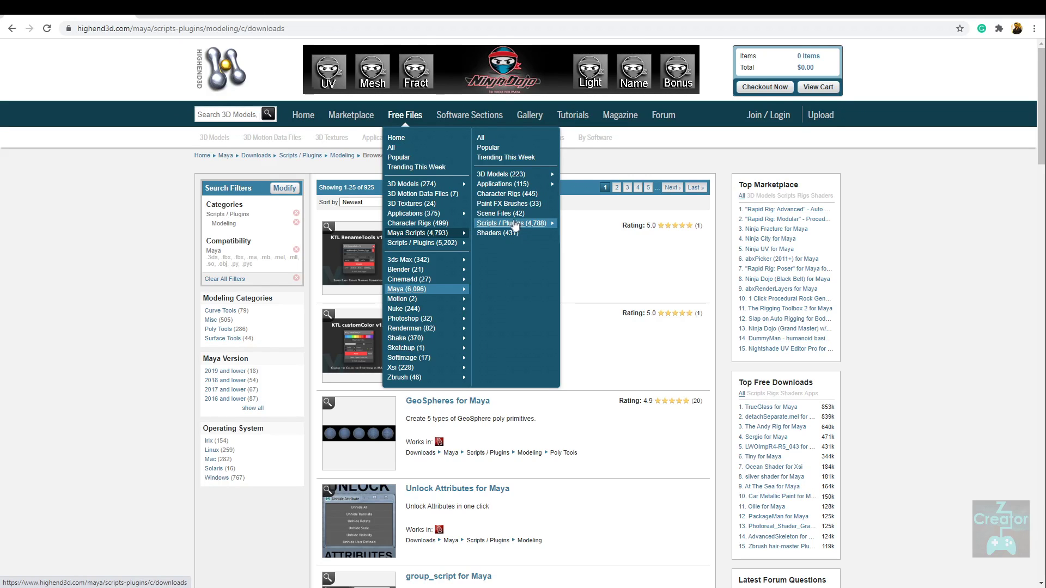
left_click(528, 228)
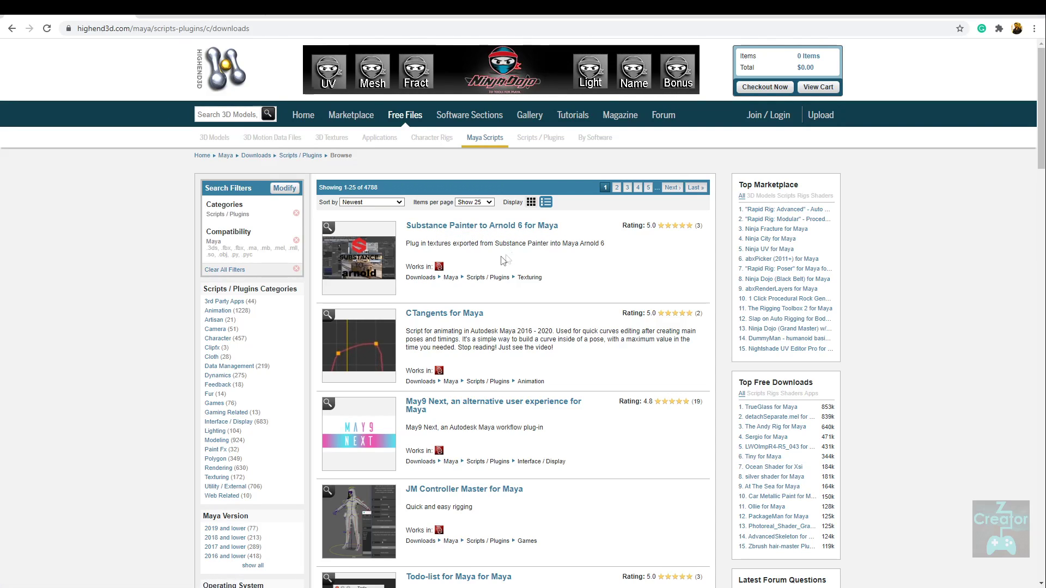
scroll(483, 256, "down", 1)
scroll(482, 271, "down", 3)
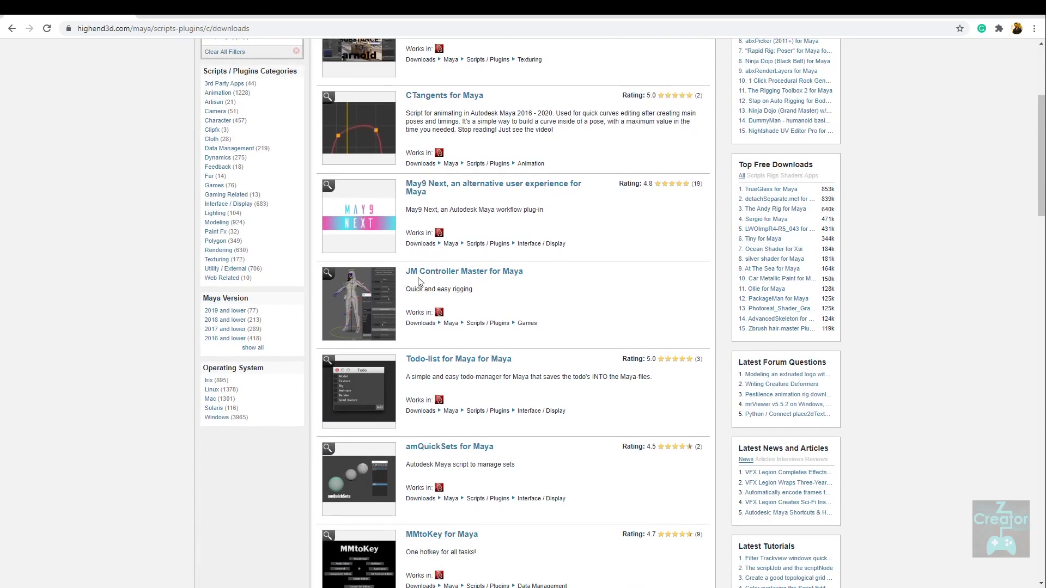
scroll(414, 285, "down", 3)
scroll(466, 322, "down", 1)
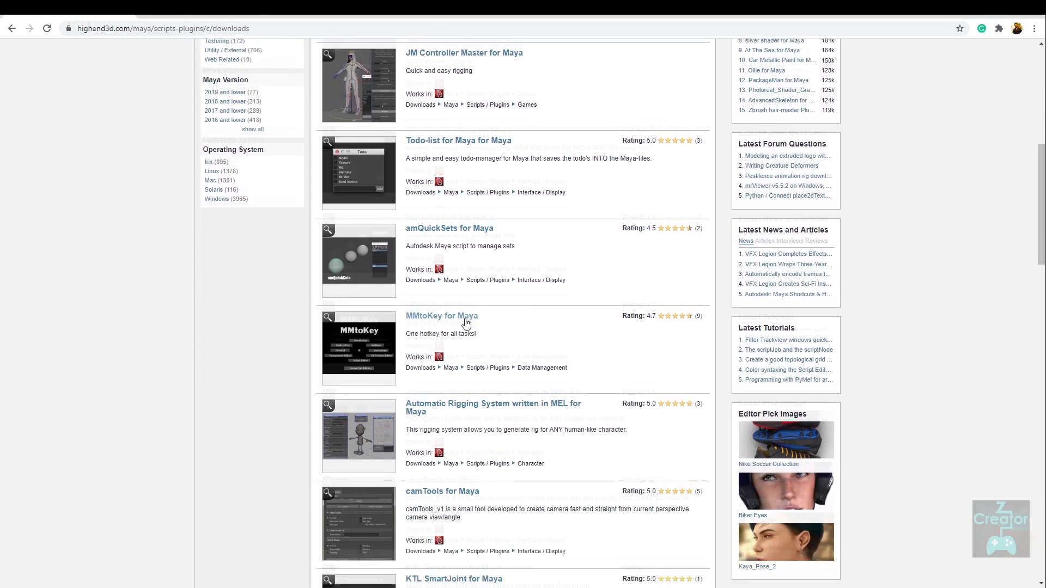
scroll(526, 306, "down", 2)
scroll(490, 310, "up", 10)
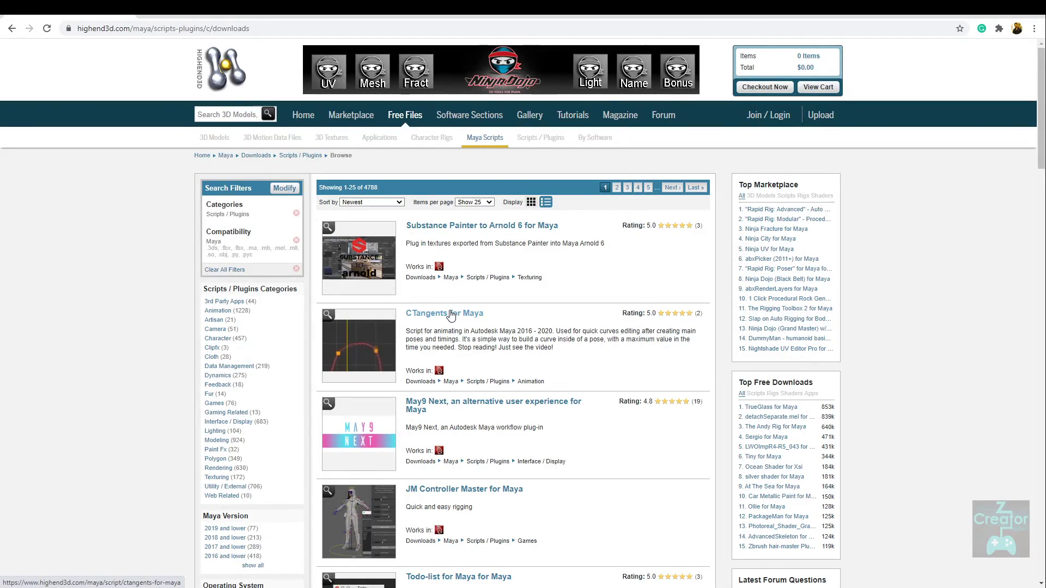
scroll(409, 325, "down", 10)
scroll(409, 325, "up", 1)
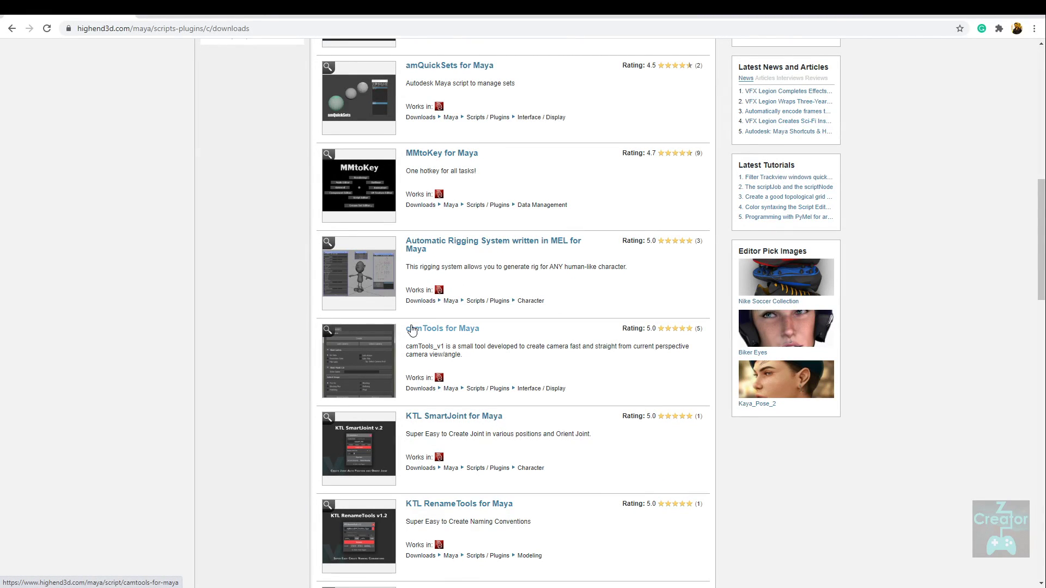
scroll(403, 338, "up", 10)
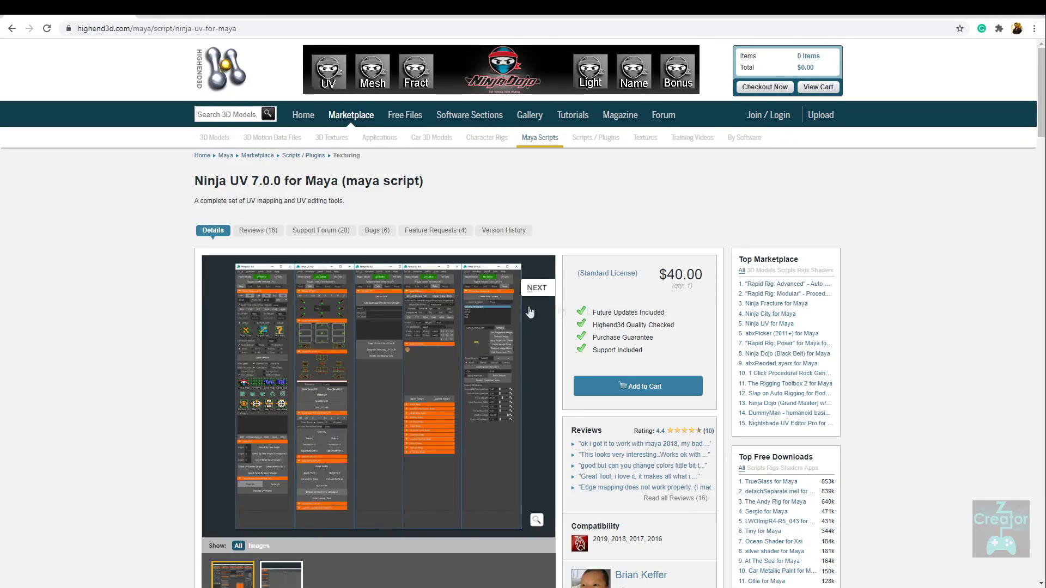
- Scroll through the Ninja UV 7.0.0 for Maya page details and back to the top
scroll(283, 295, "down", 2)
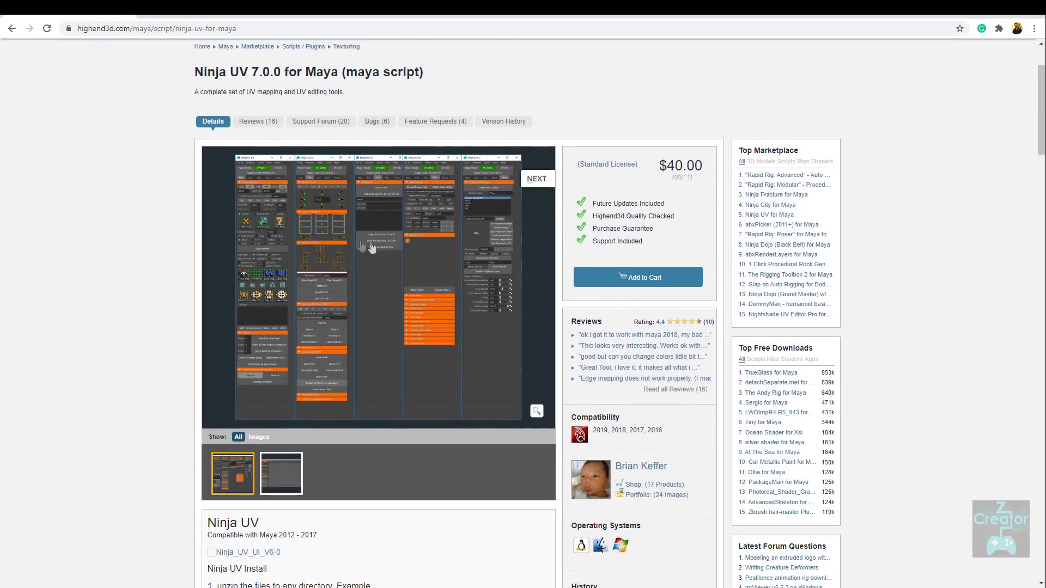
scroll(303, 278, "down", 3)
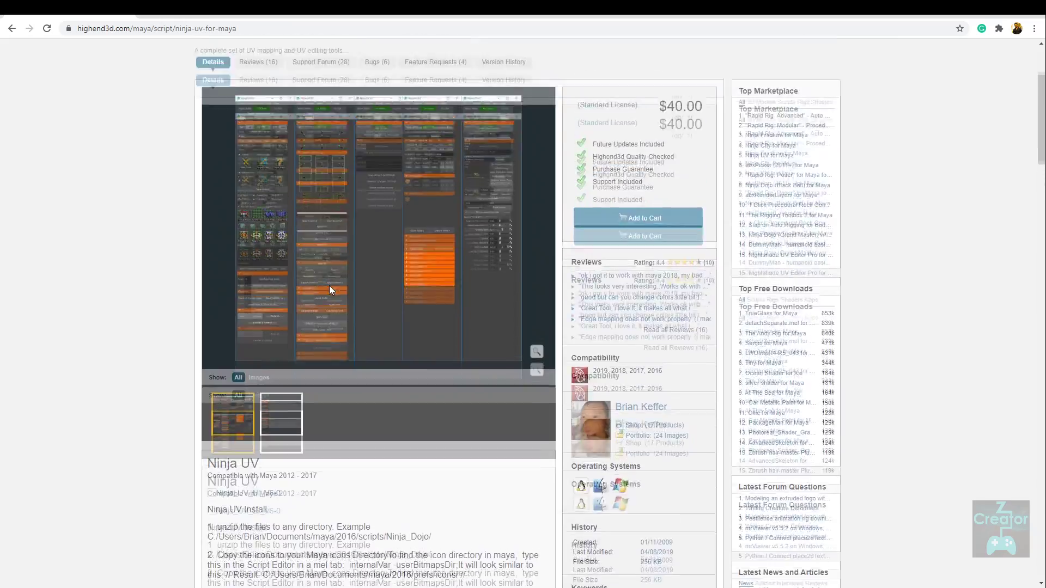
scroll(315, 291, "up", 5)
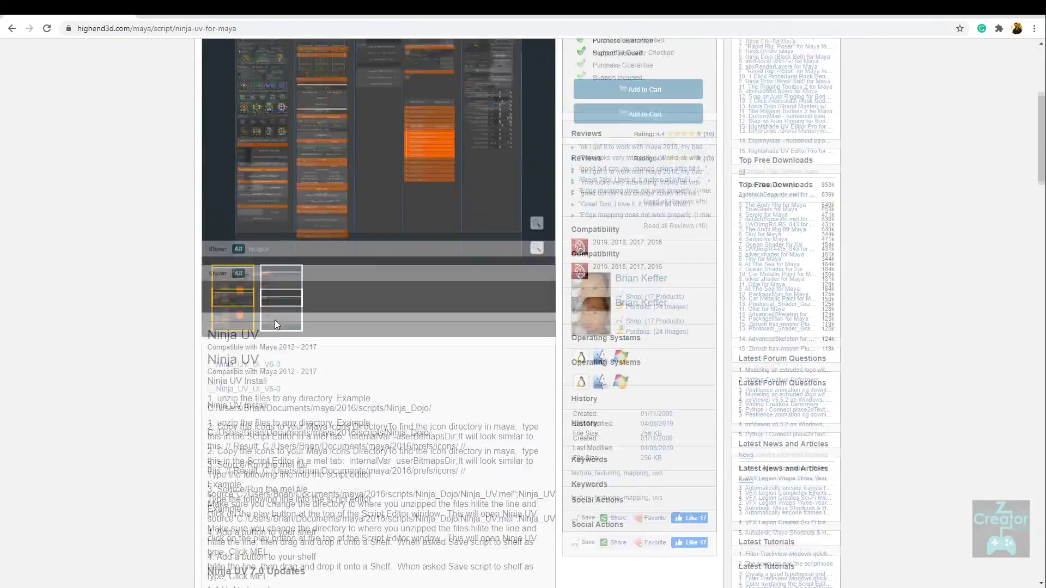
scroll(361, 272, "down", 4)
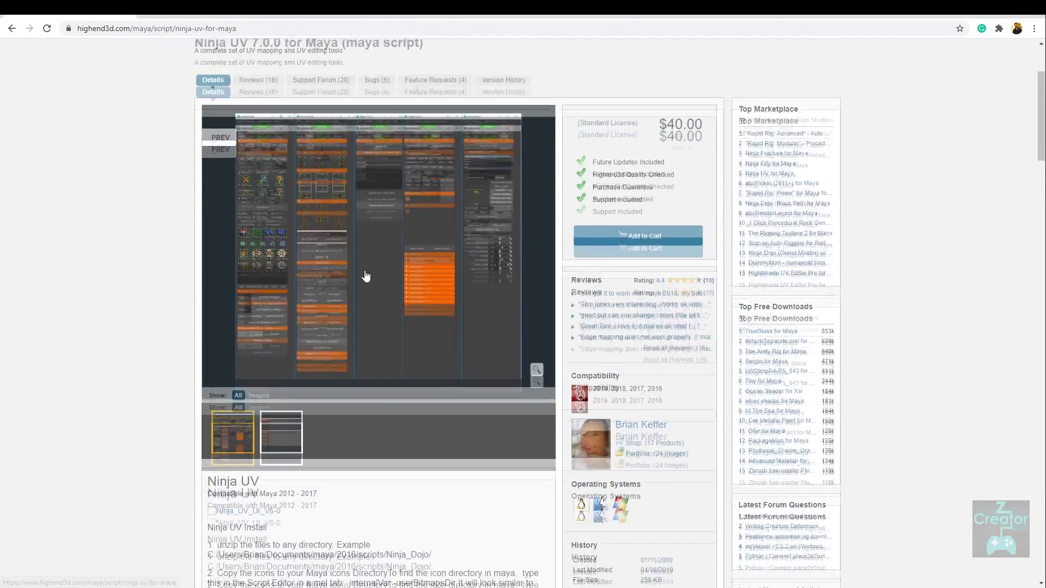
scroll(361, 271, "up", 6)
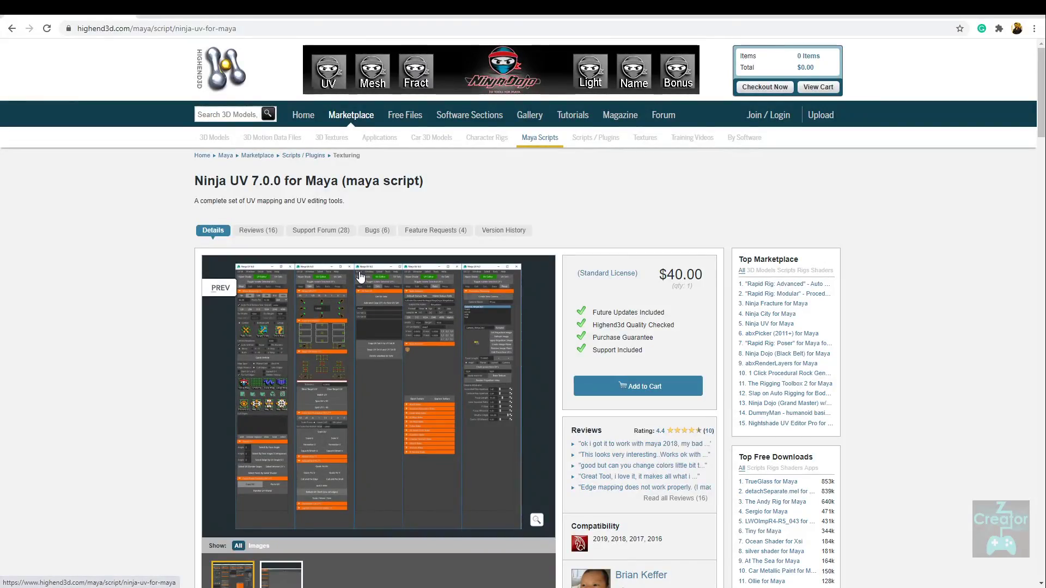